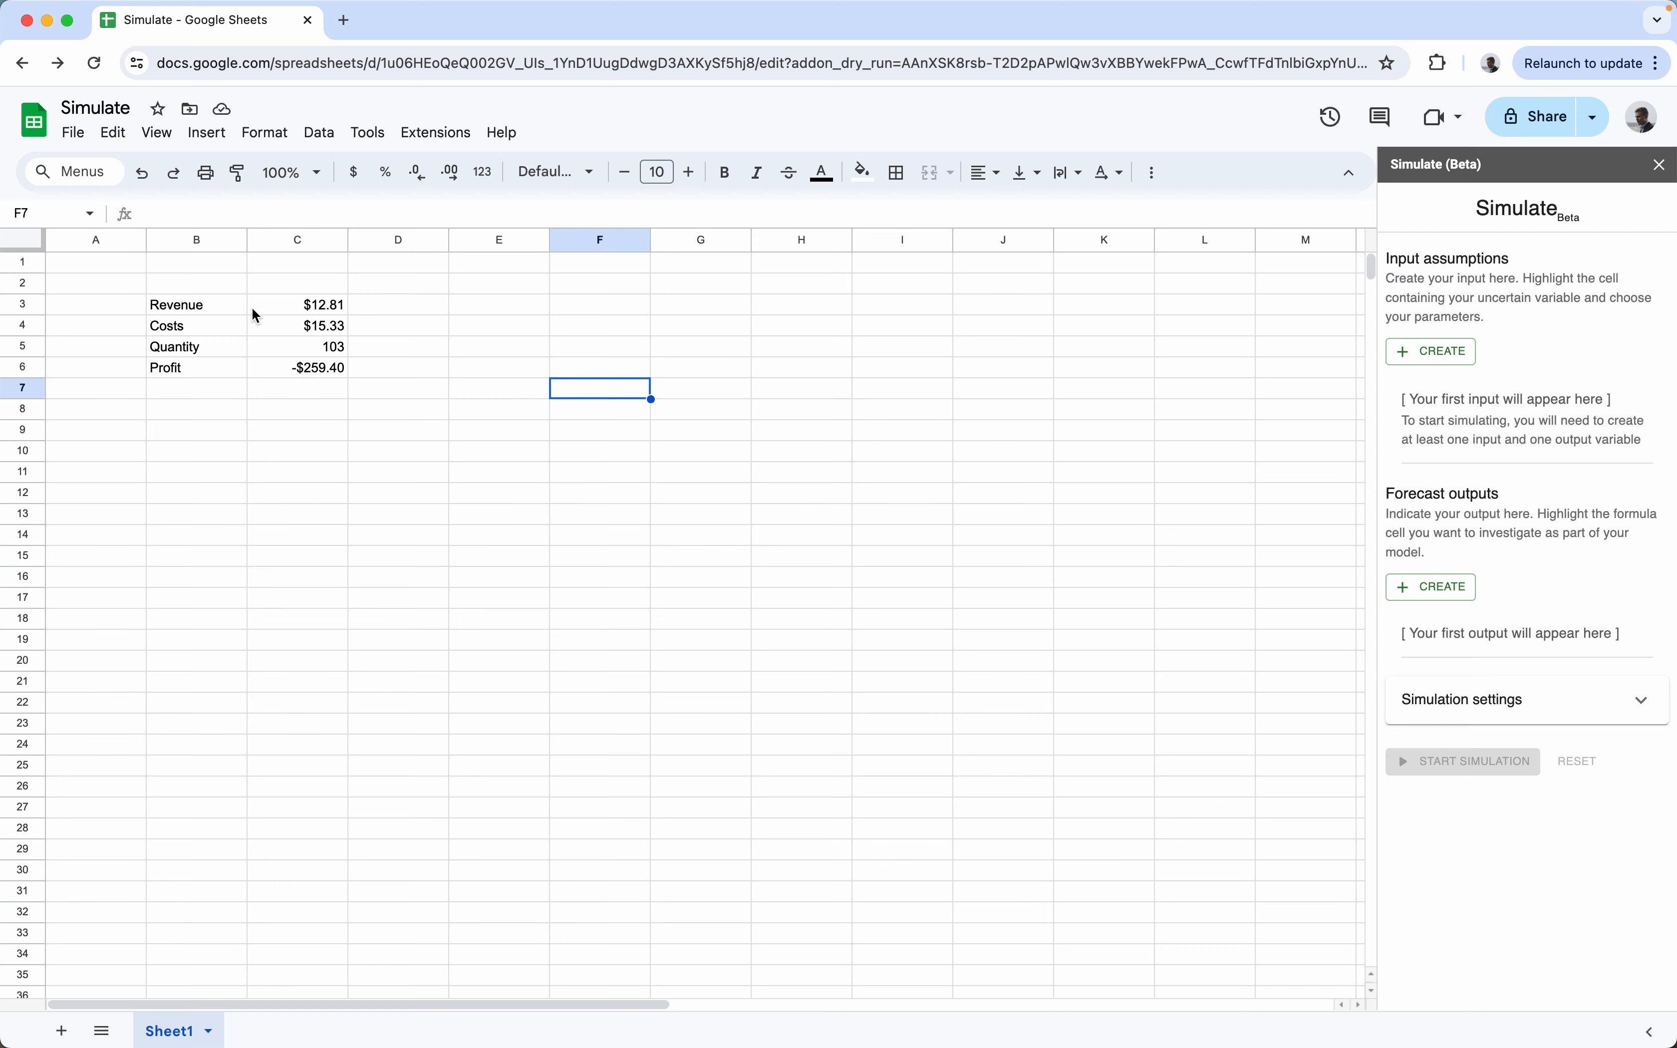
# Step: Start an input assumption for the revenue value in C3 and review the available distribution types
pyautogui.click(363, 309)
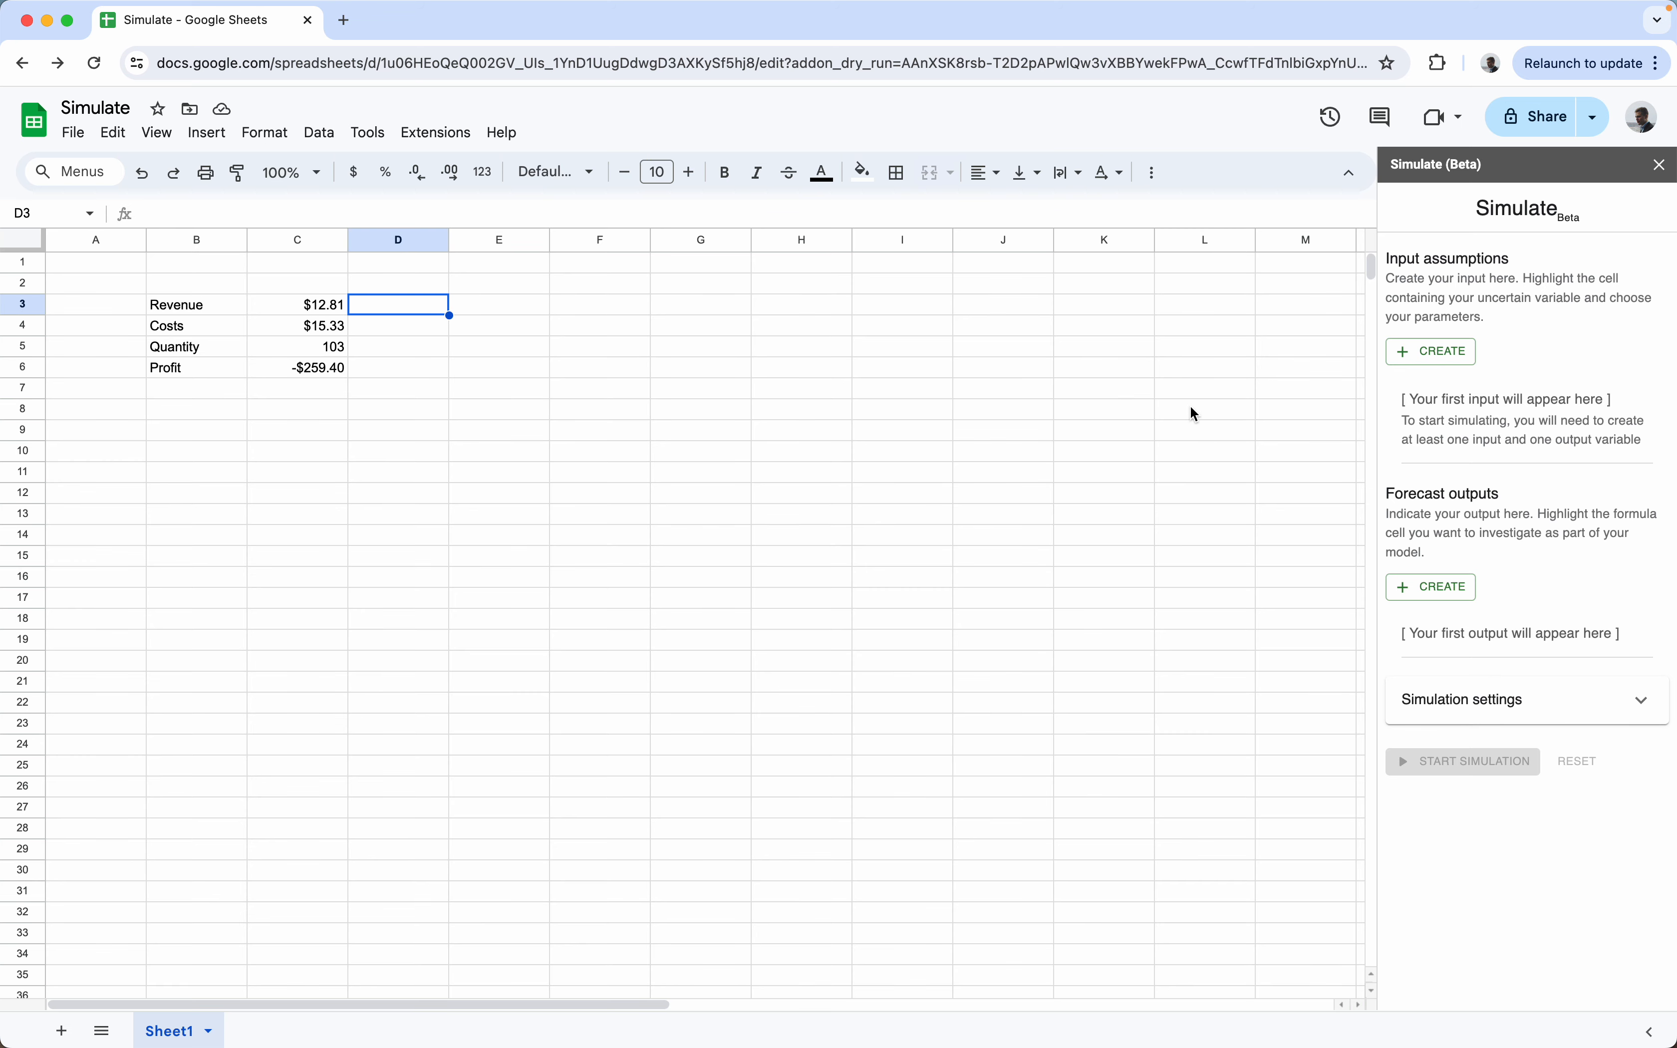
pyautogui.click(1418, 361)
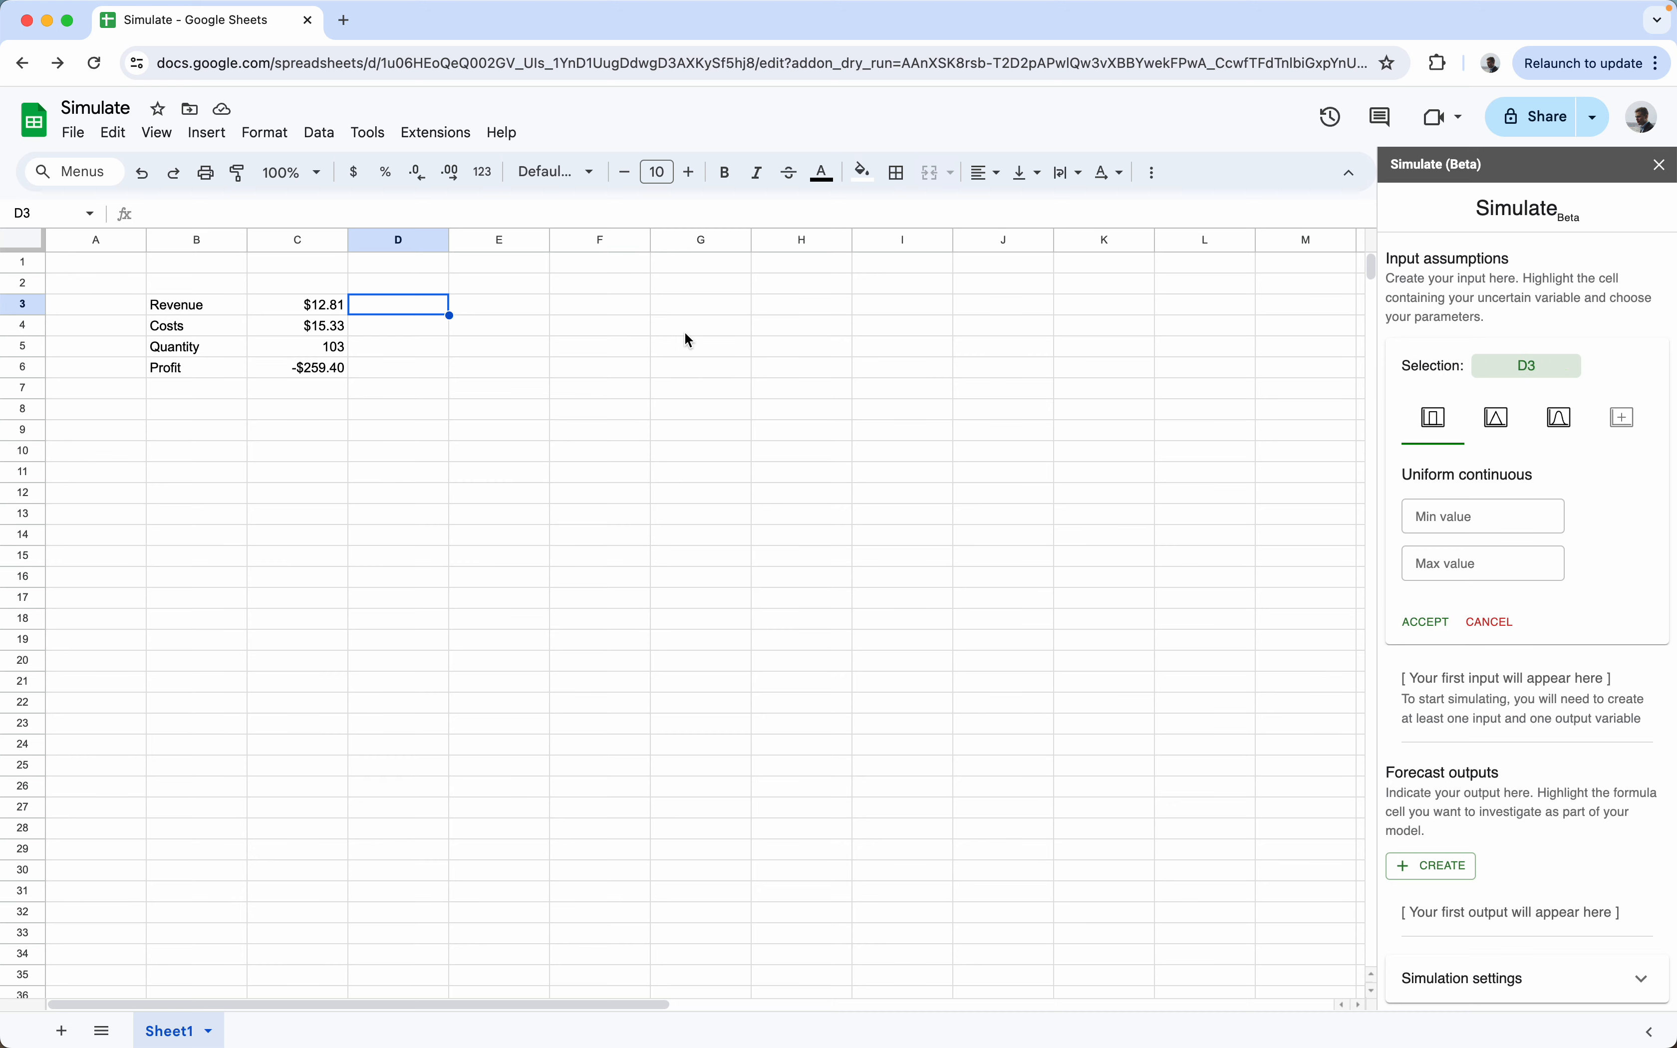
pyautogui.click(330, 315)
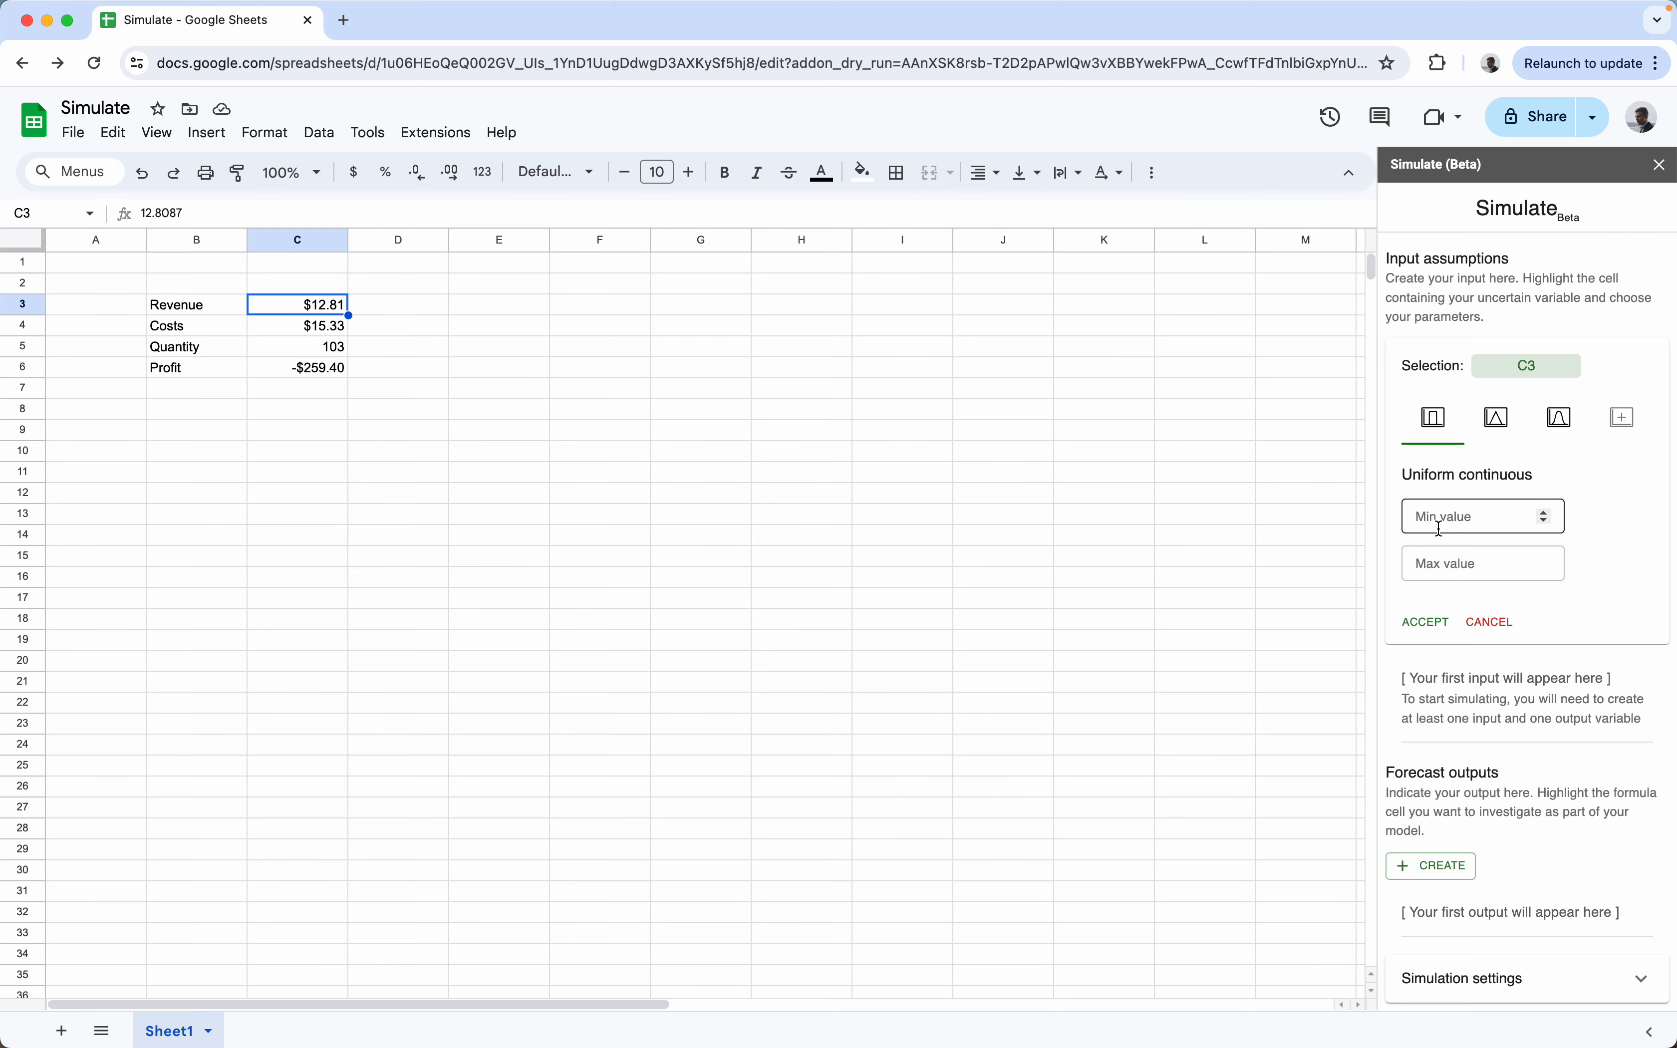
pyautogui.click(1497, 434)
pyautogui.click(1557, 430)
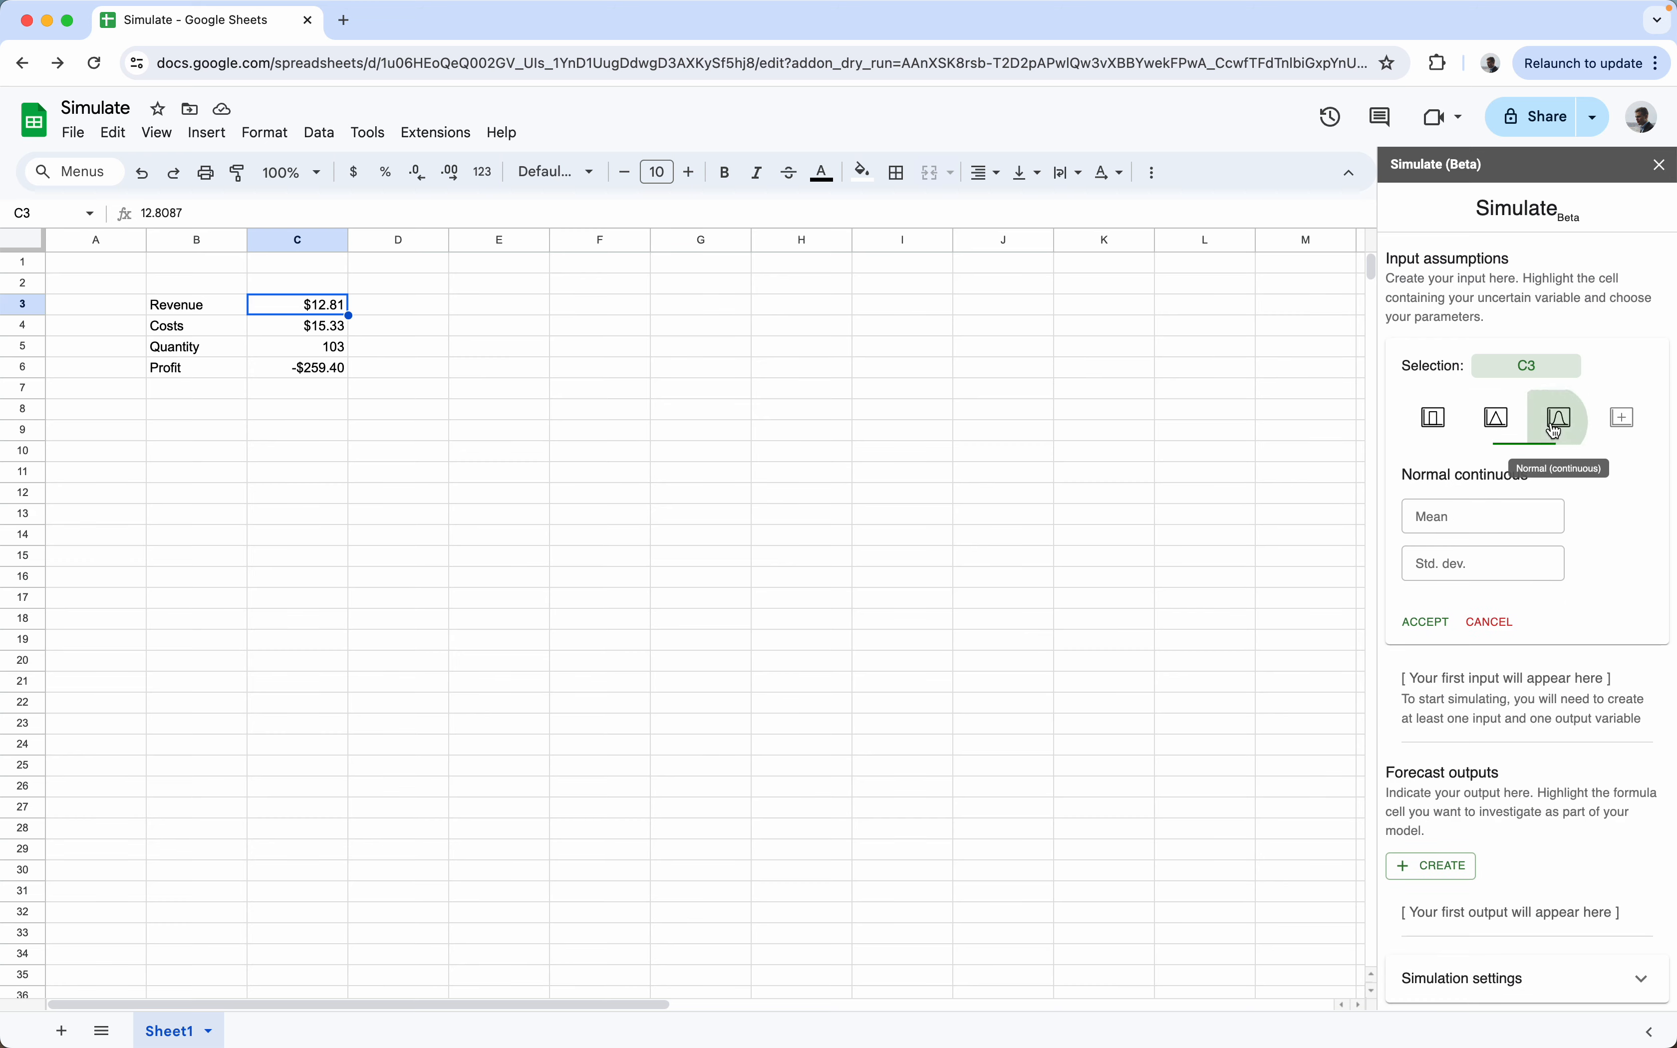
pyautogui.click(1622, 424)
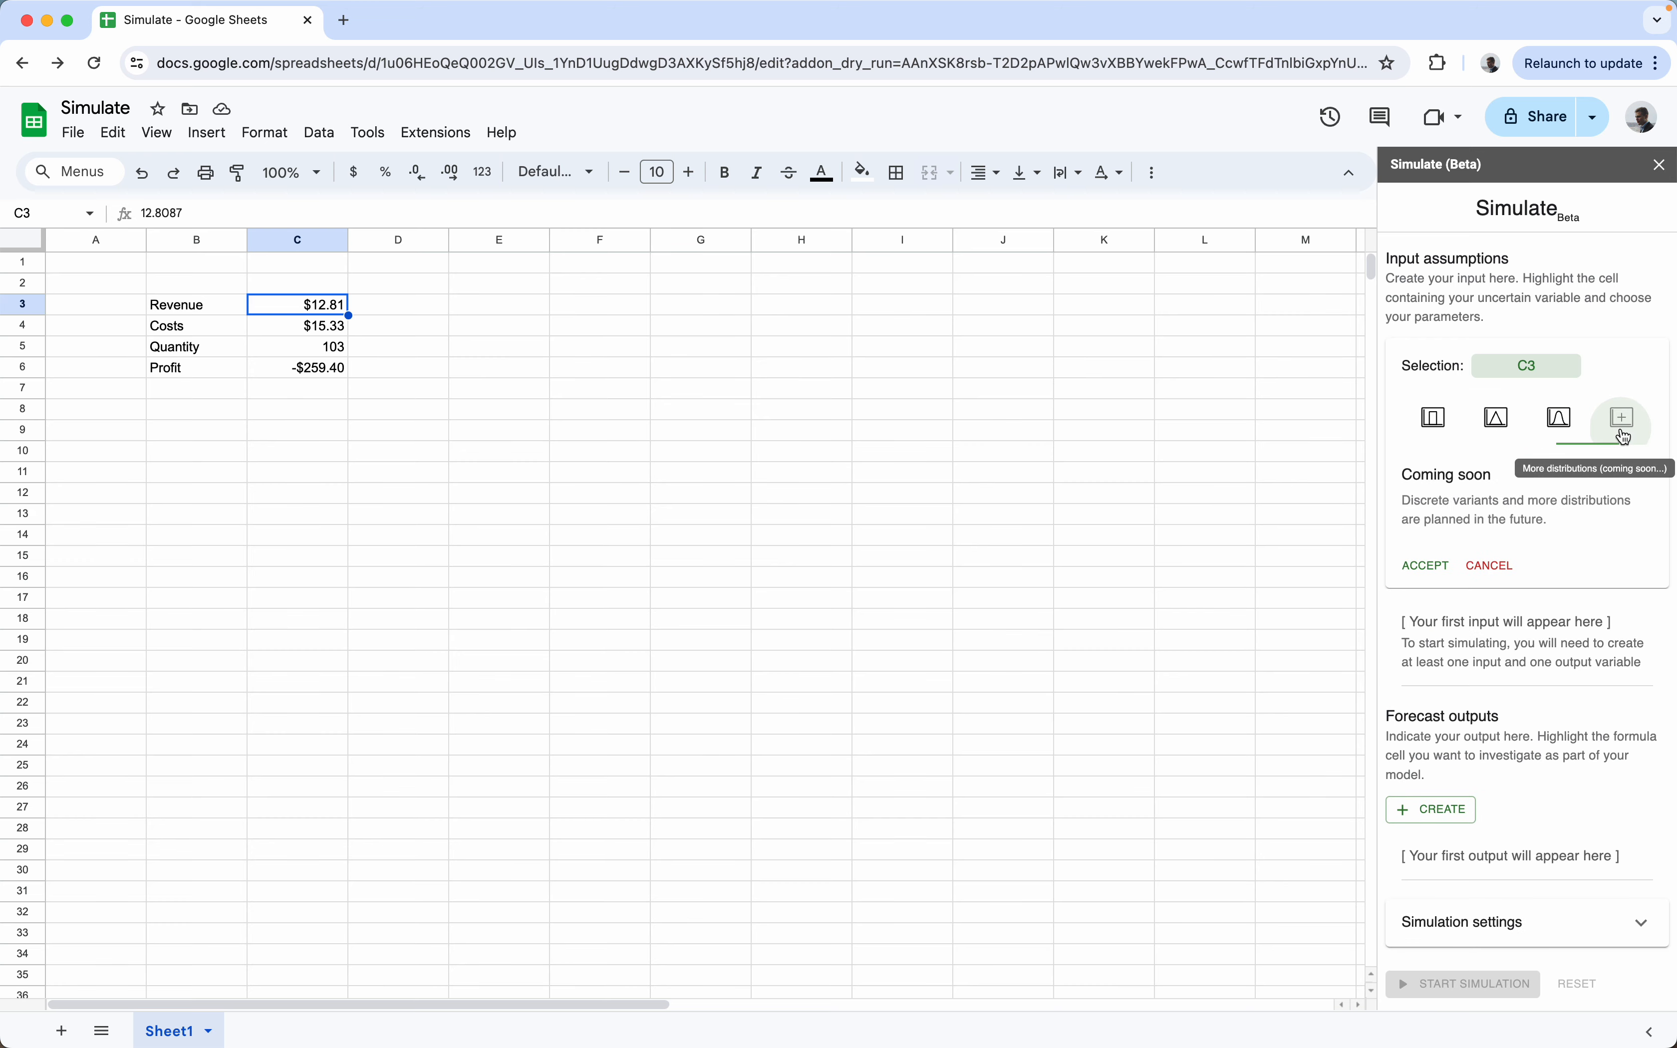
# Step: Define the revenue input in C3 as a uniform continuous distribution with minimum 10 and maximum 30
pyautogui.click(1444, 430)
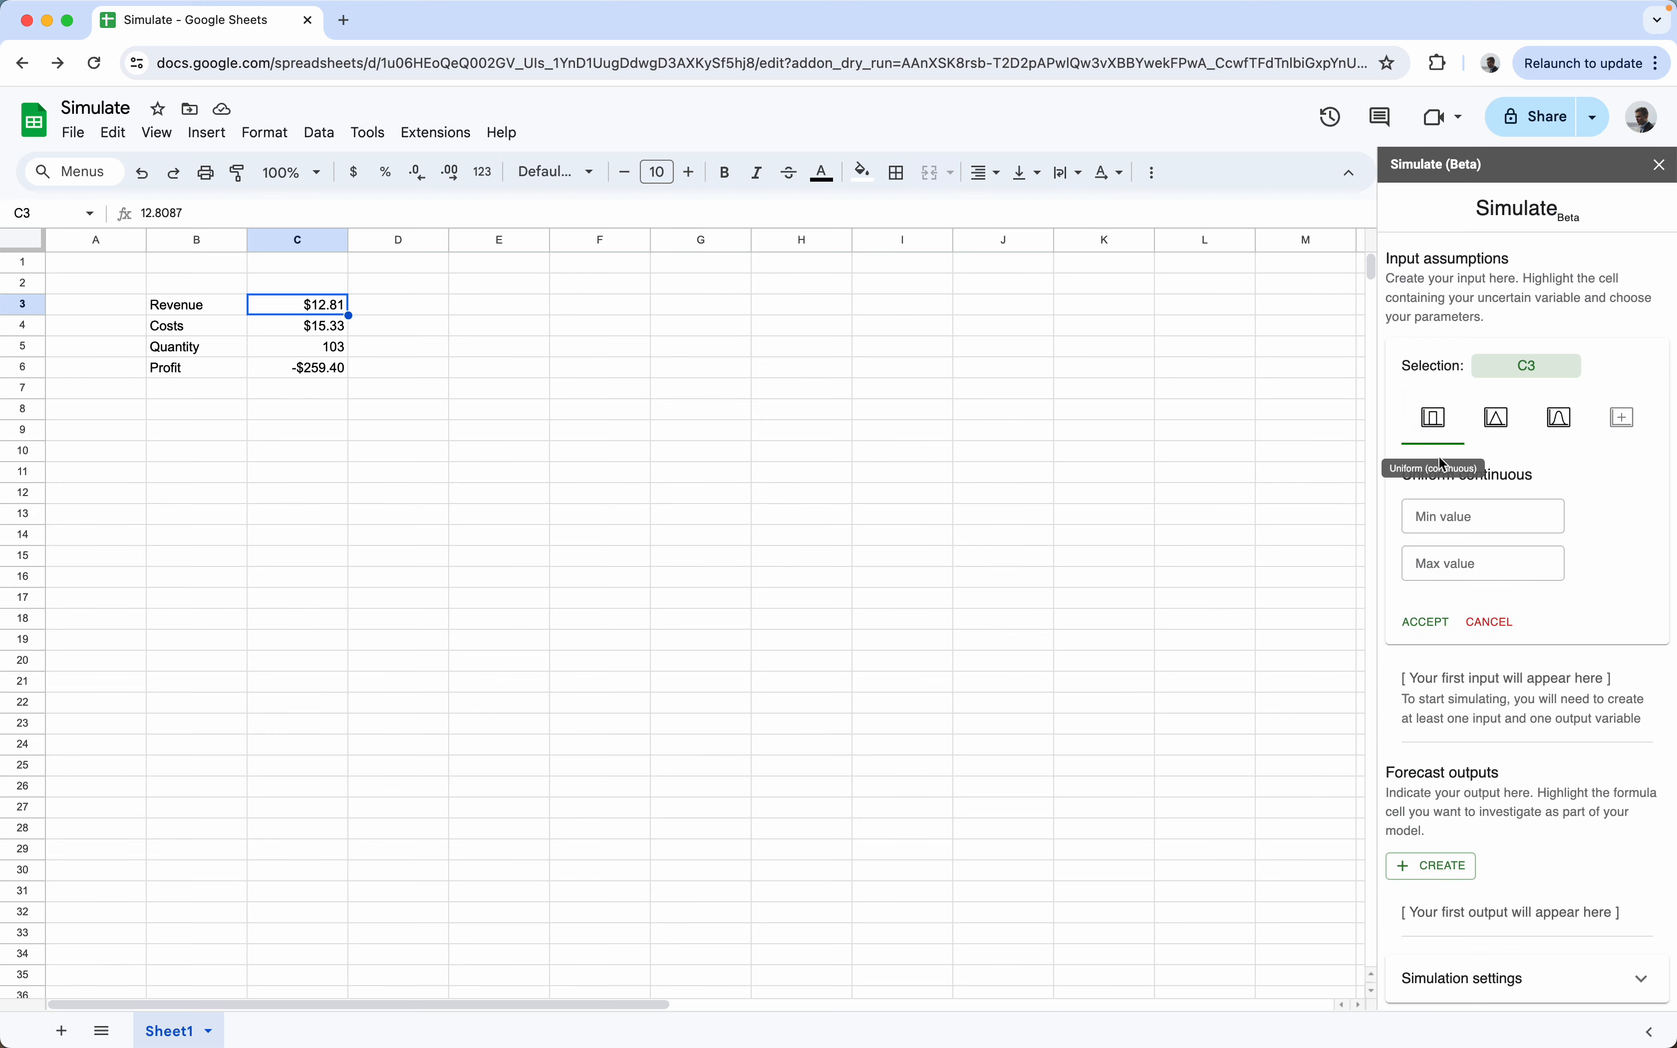
pyautogui.click(1440, 518)
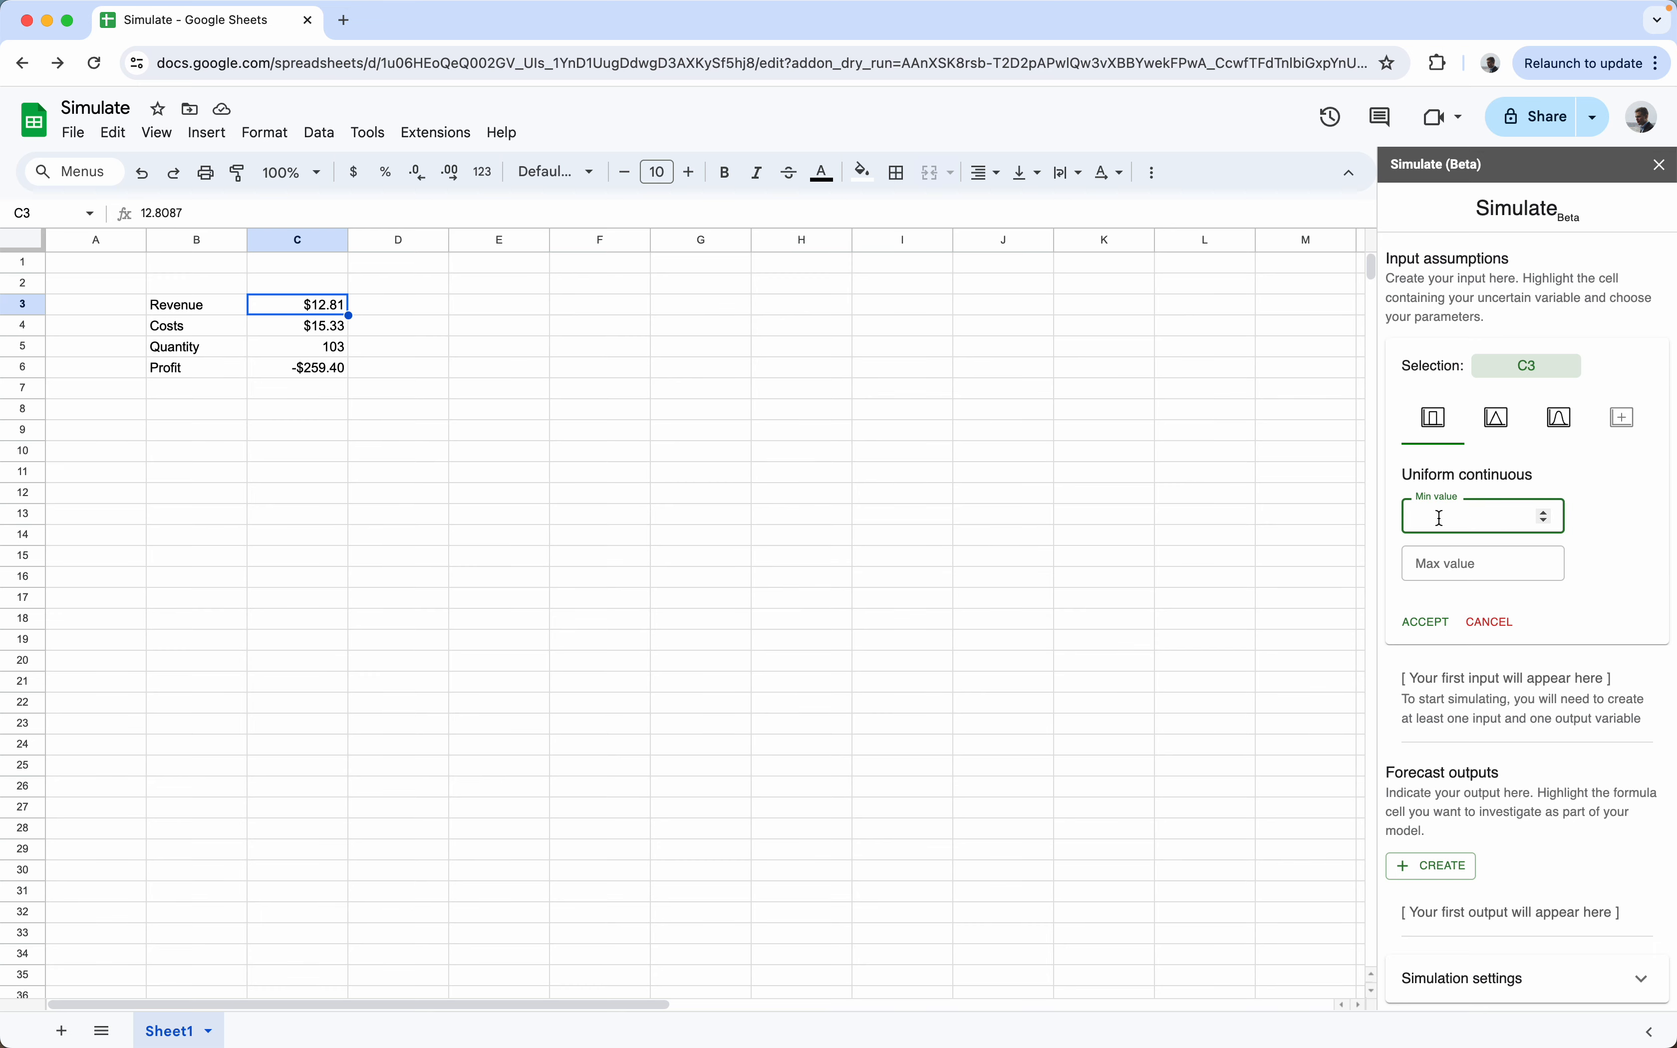
pyautogui.write('1+')
pyautogui.press('BackSpace')
pyautogui.write('0')
pyautogui.press('Tab')
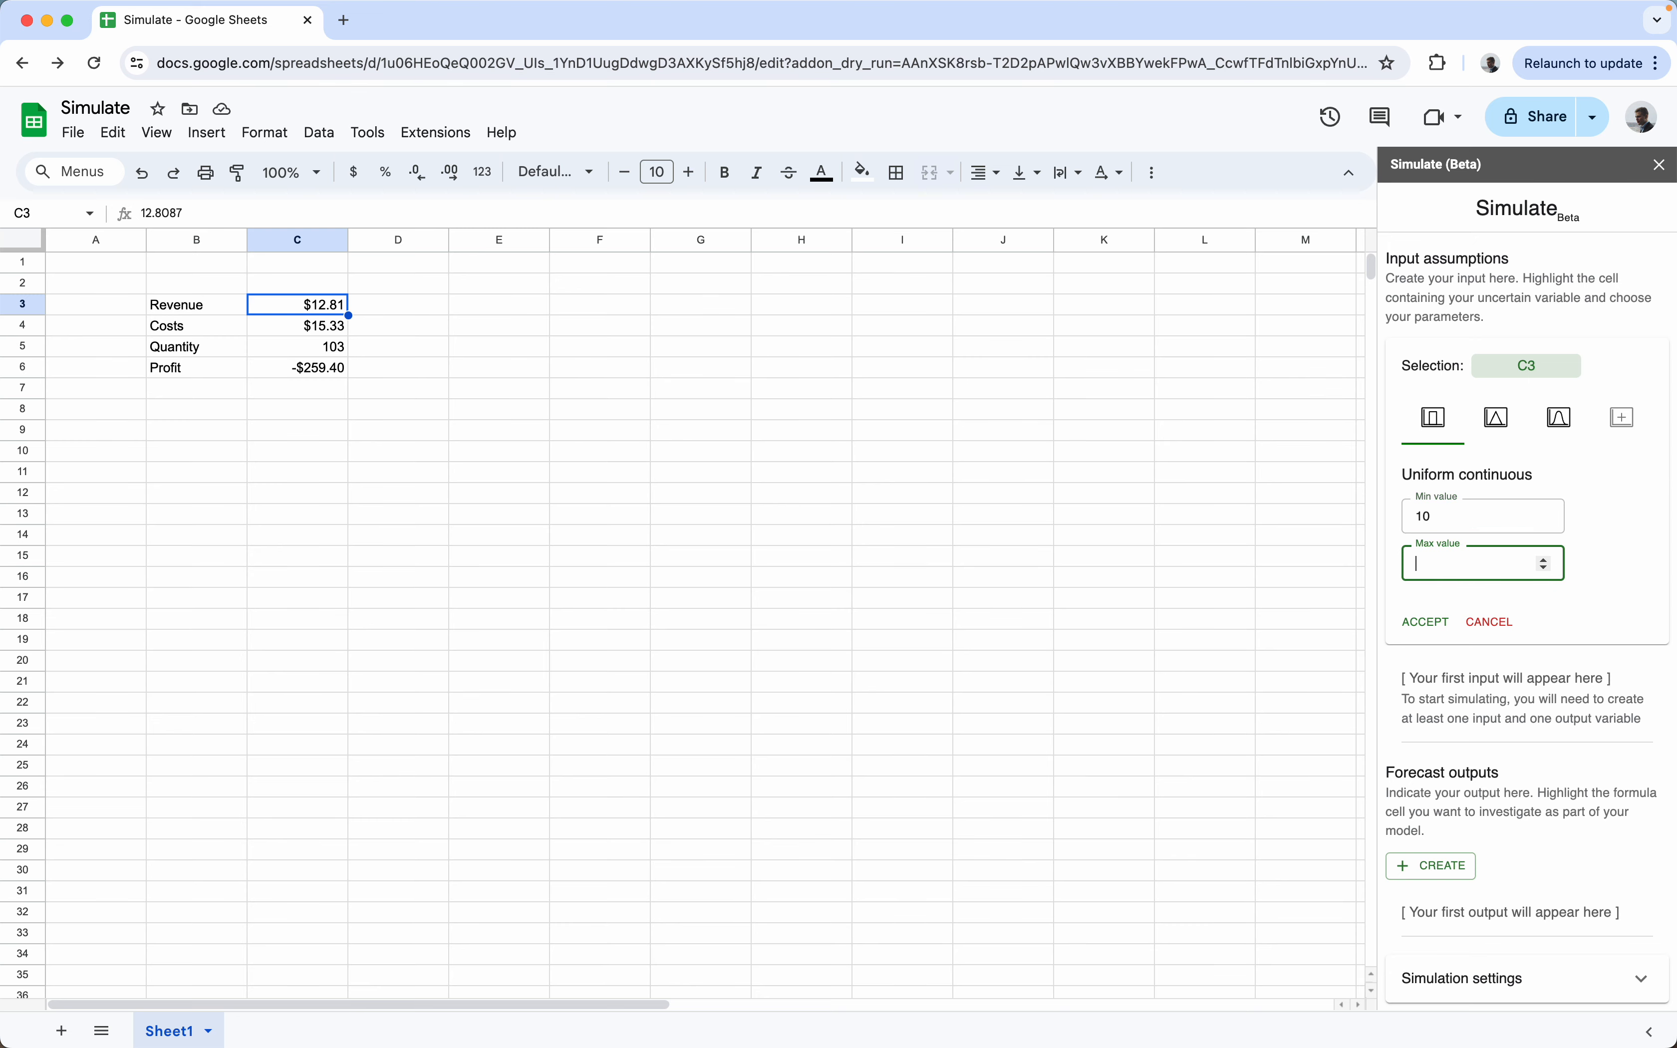
pyautogui.write('30')
pyautogui.press('Return')
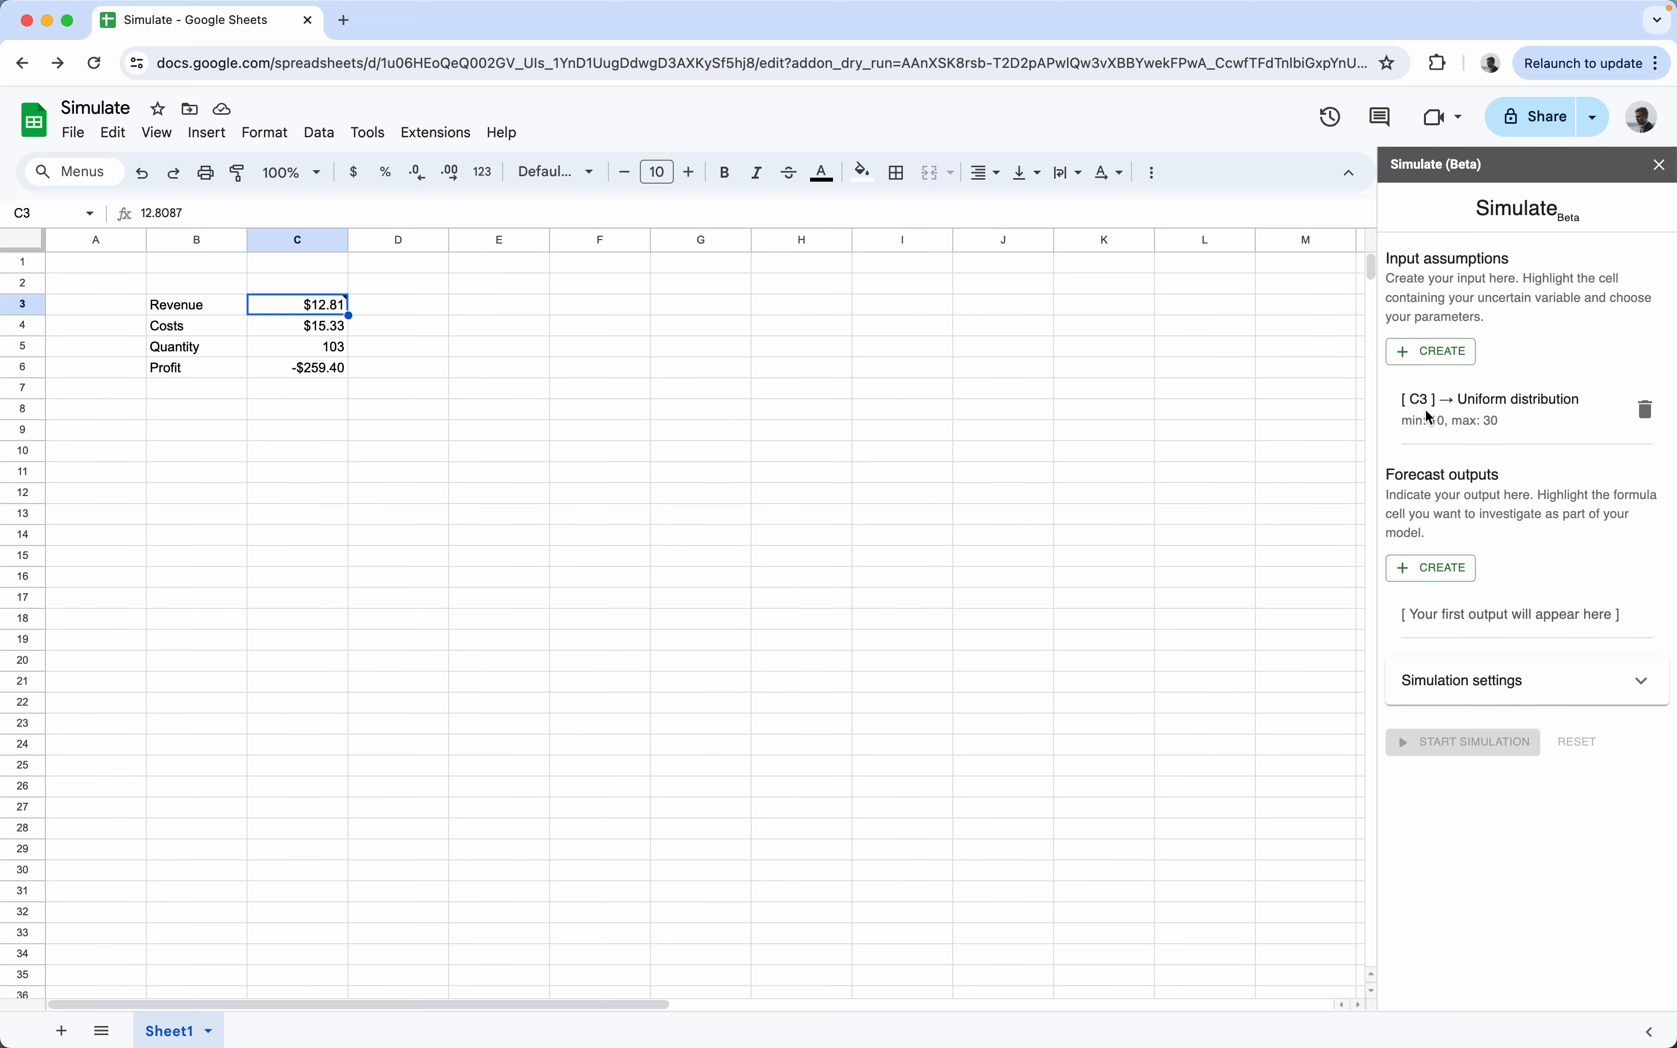
pyautogui.moveTo(299, 312)
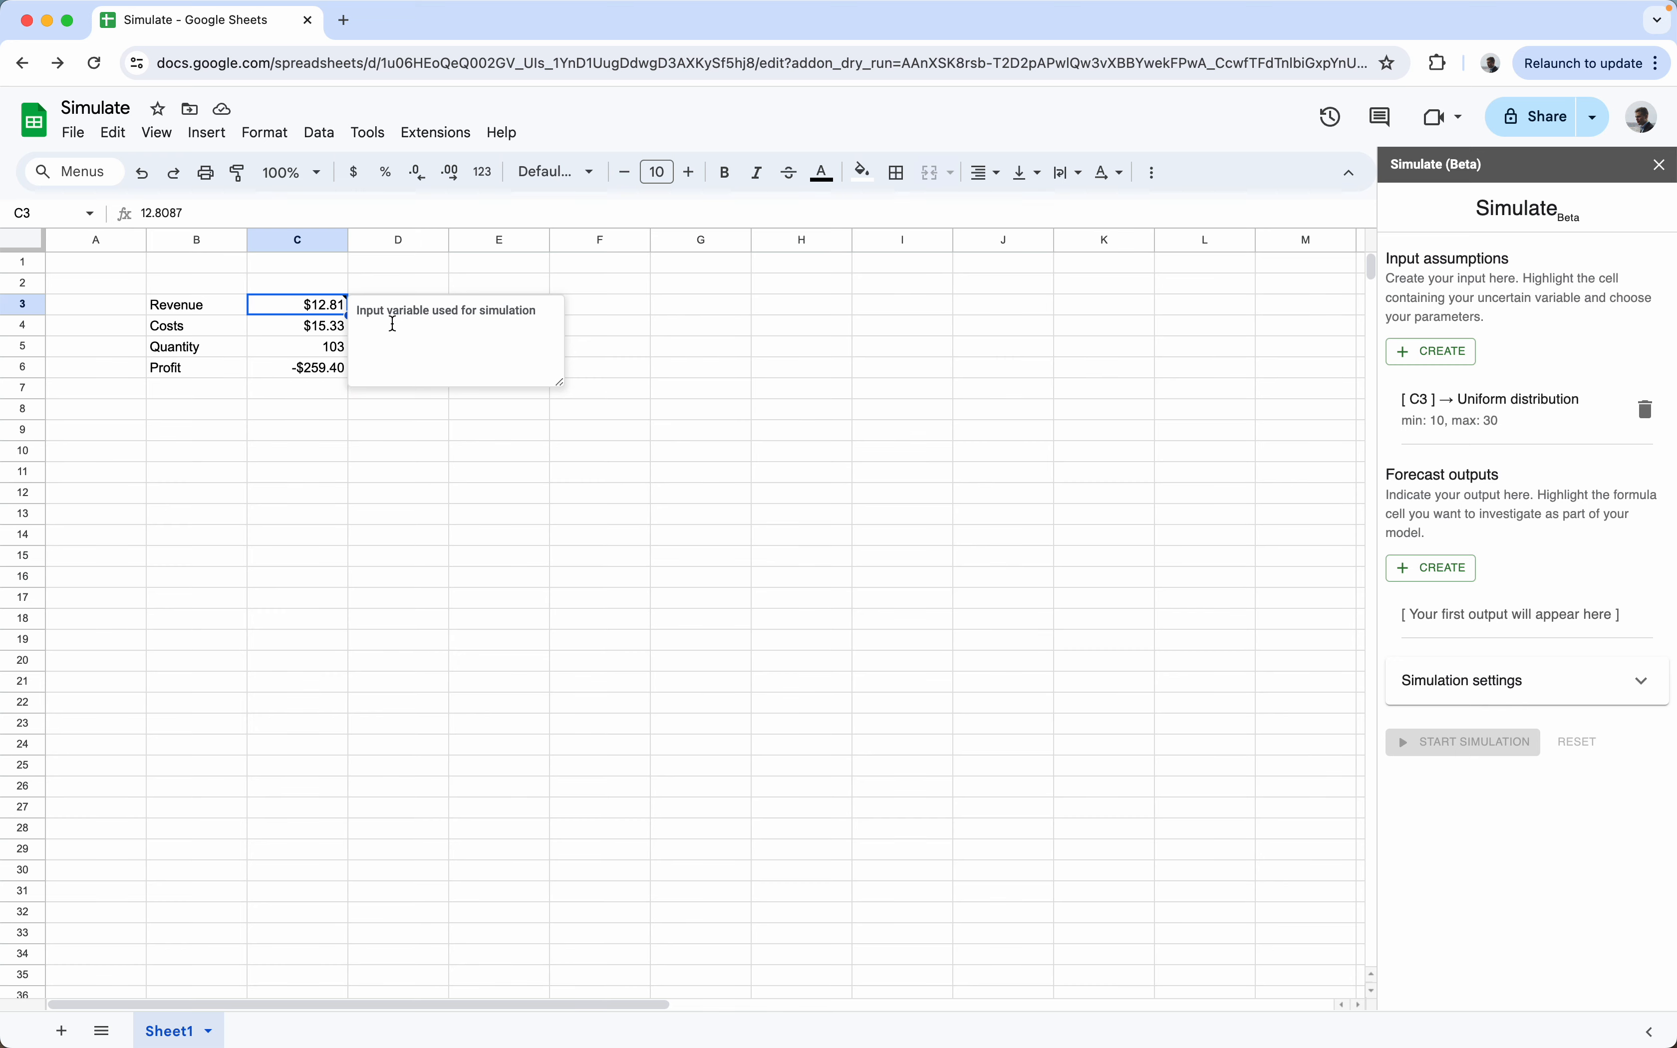
# Step: Create an input assumption for the costs in C4 as a normal continuous distribution with mean 10 and standard deviation 2
pyautogui.click(320, 336)
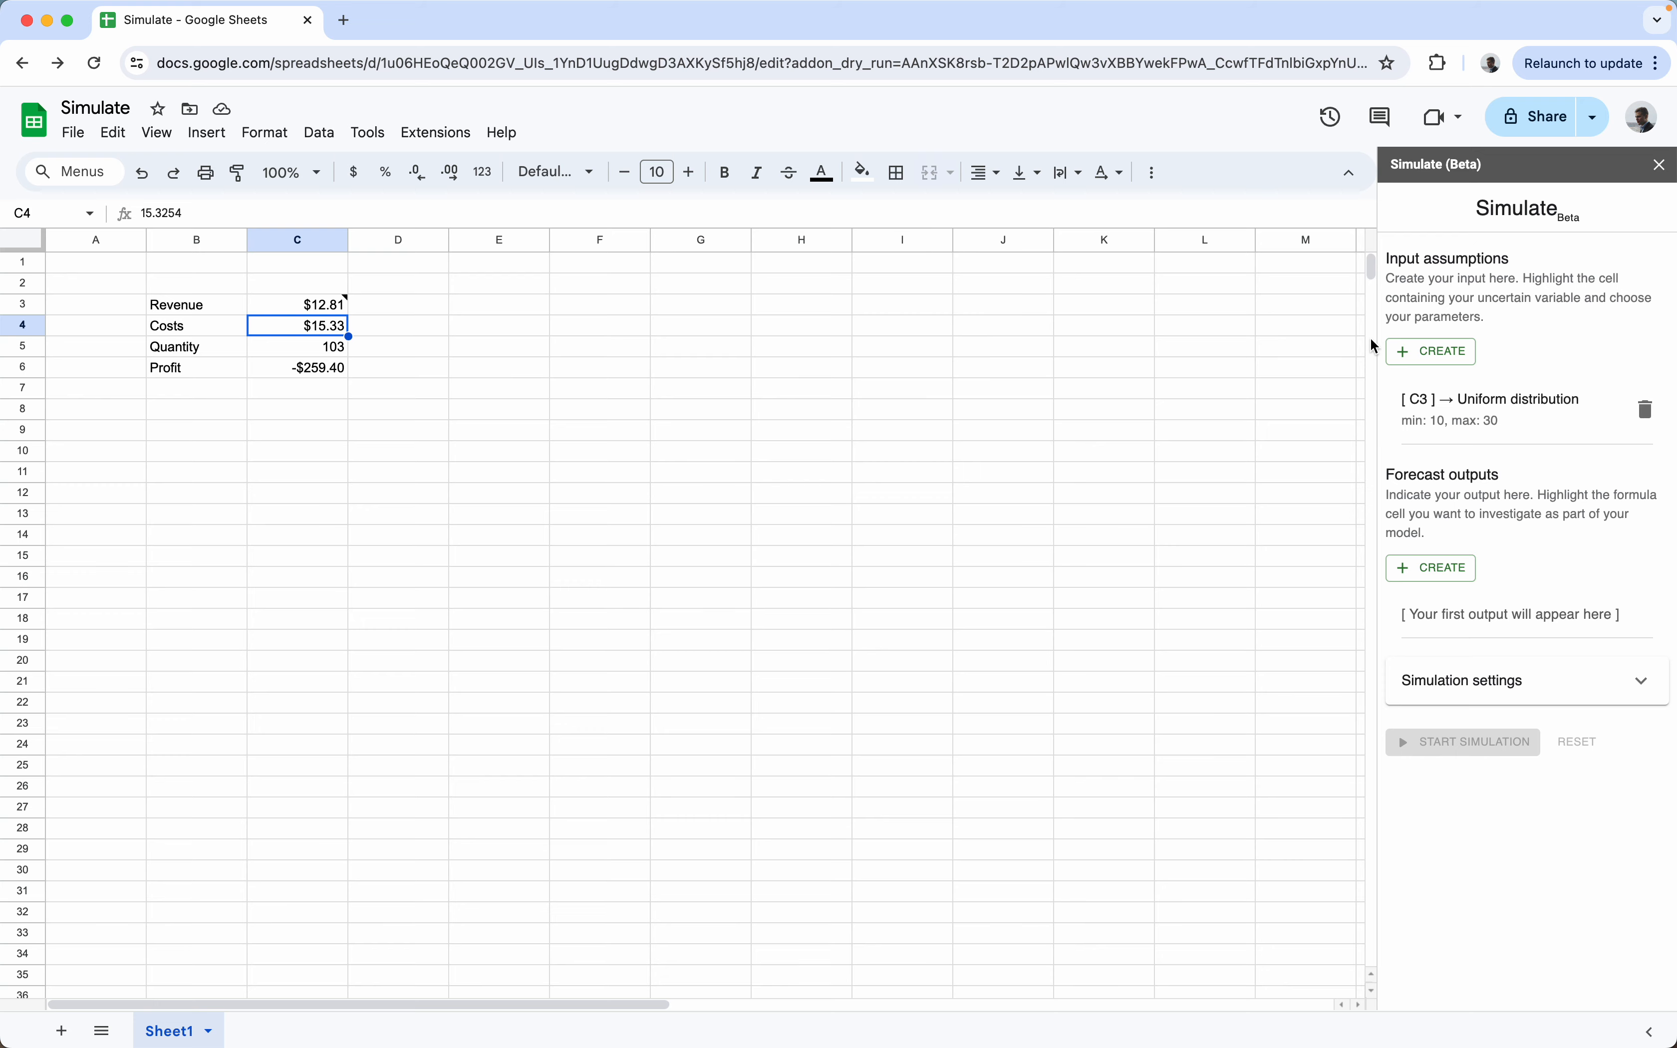
pyautogui.click(1422, 355)
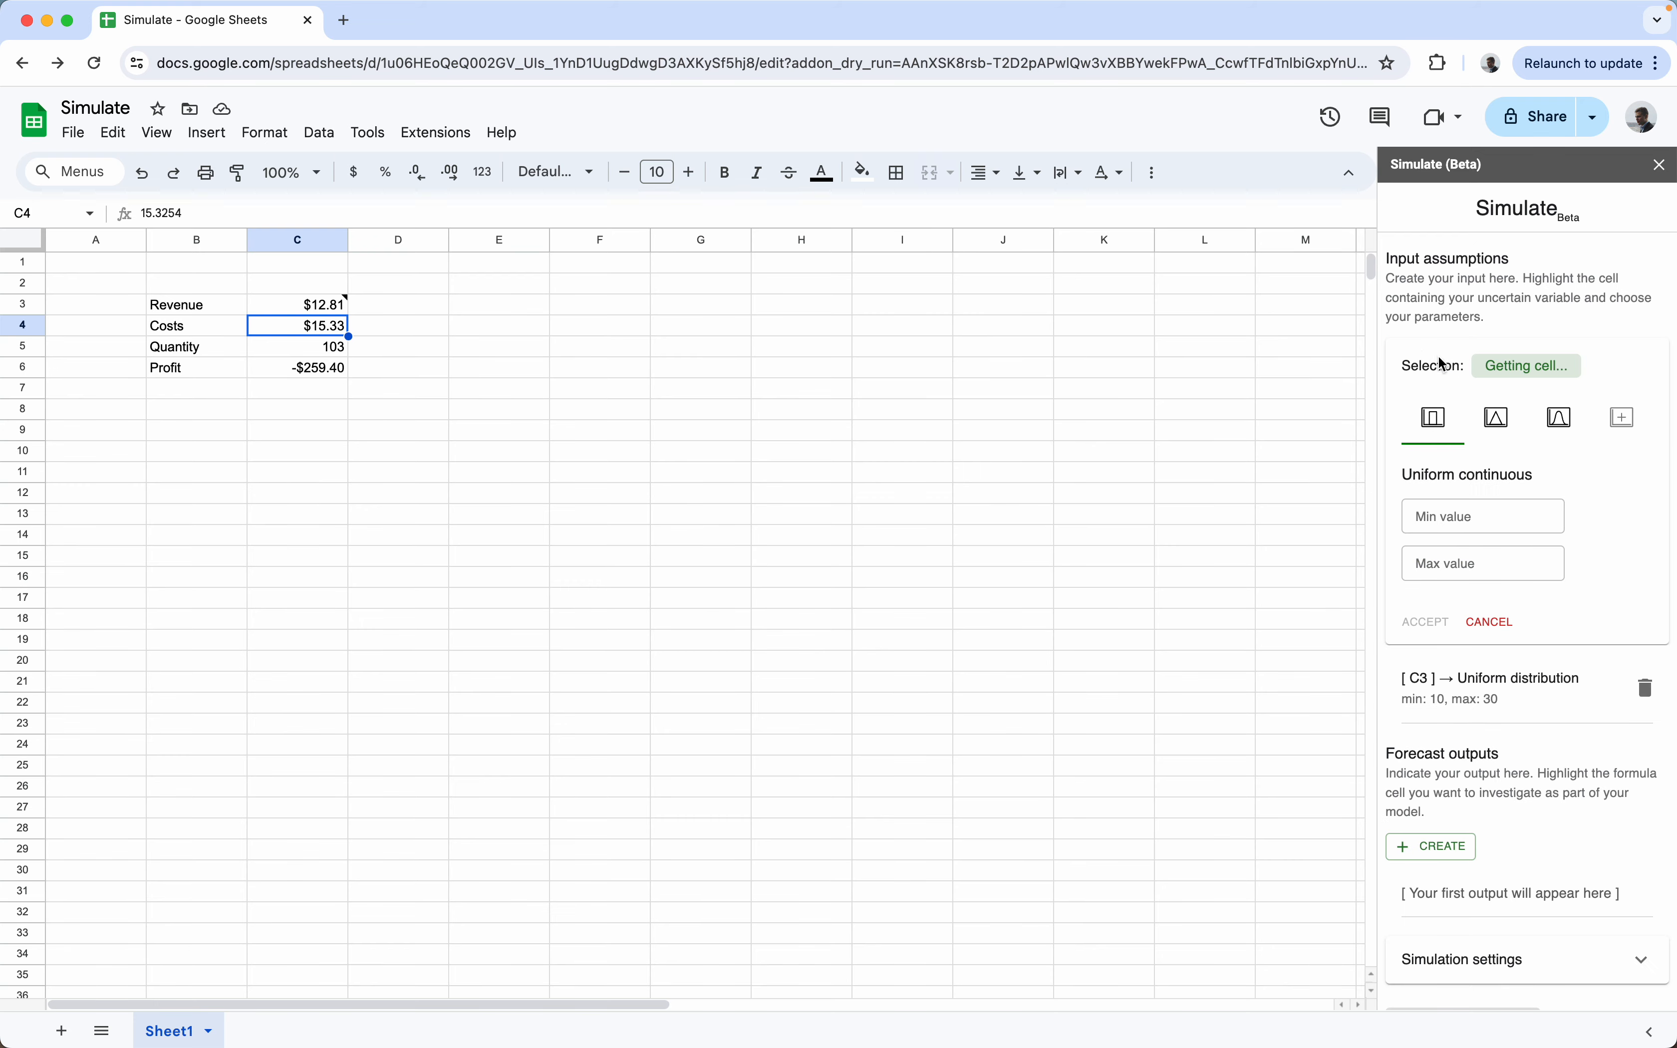
pyautogui.click(1553, 420)
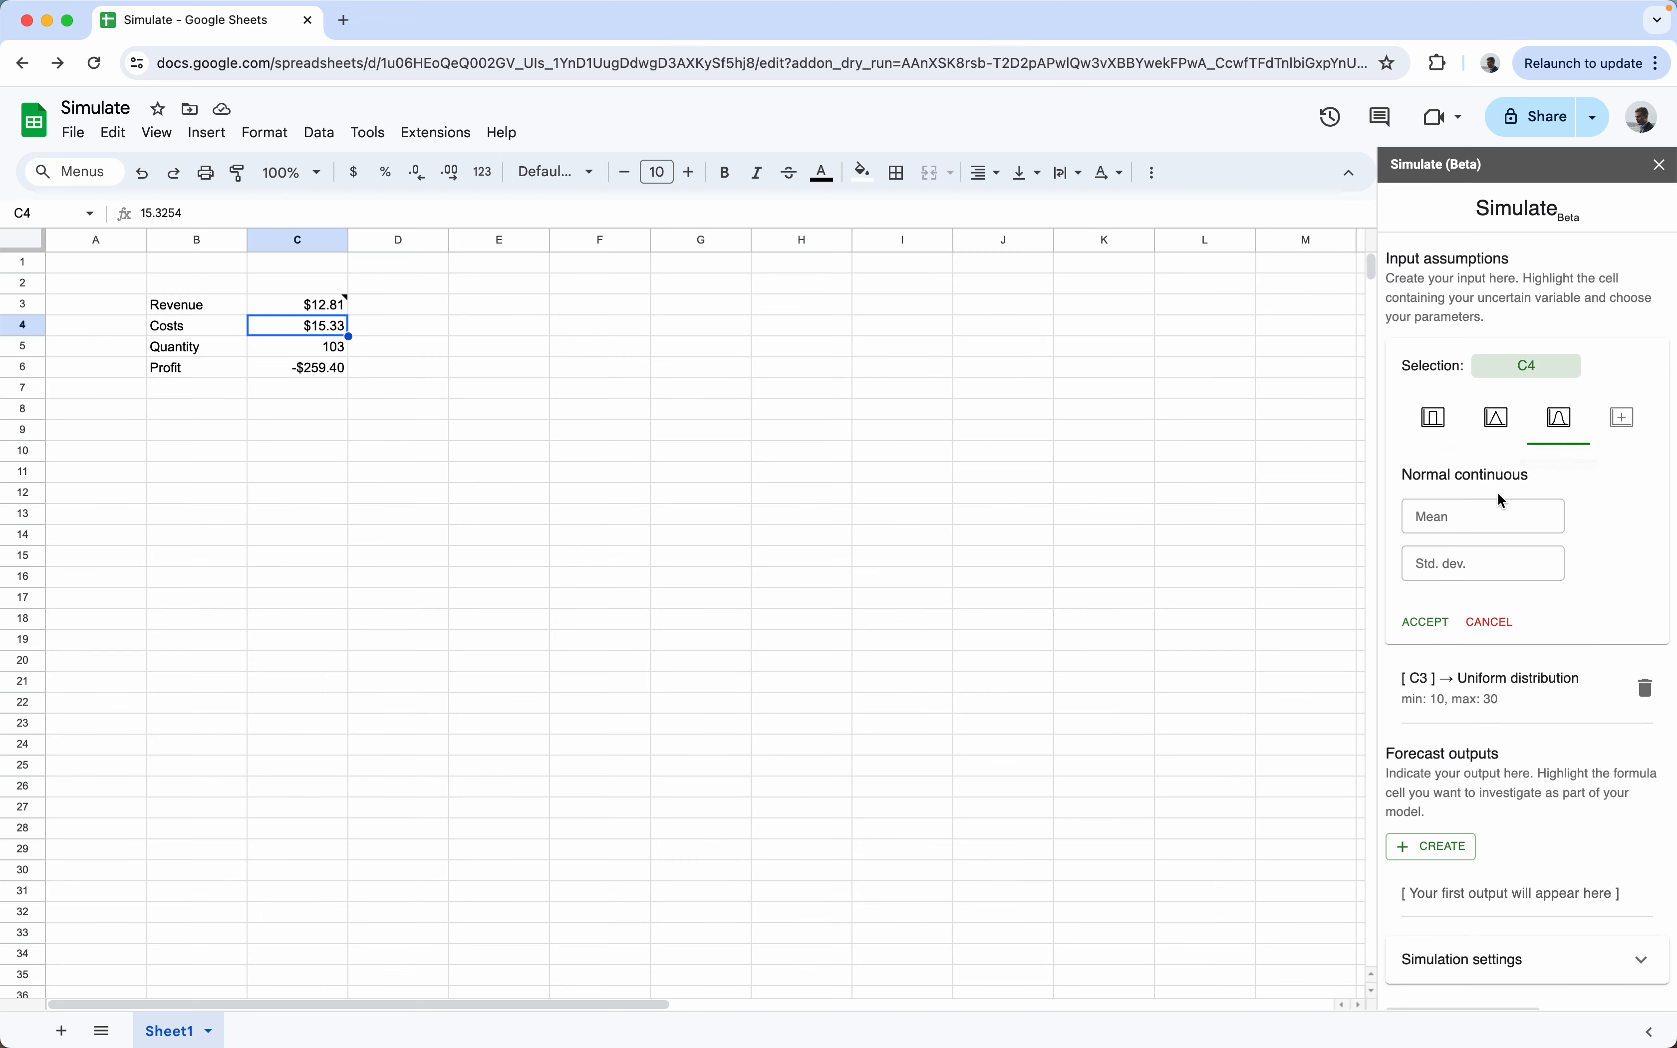
pyautogui.click(1485, 514)
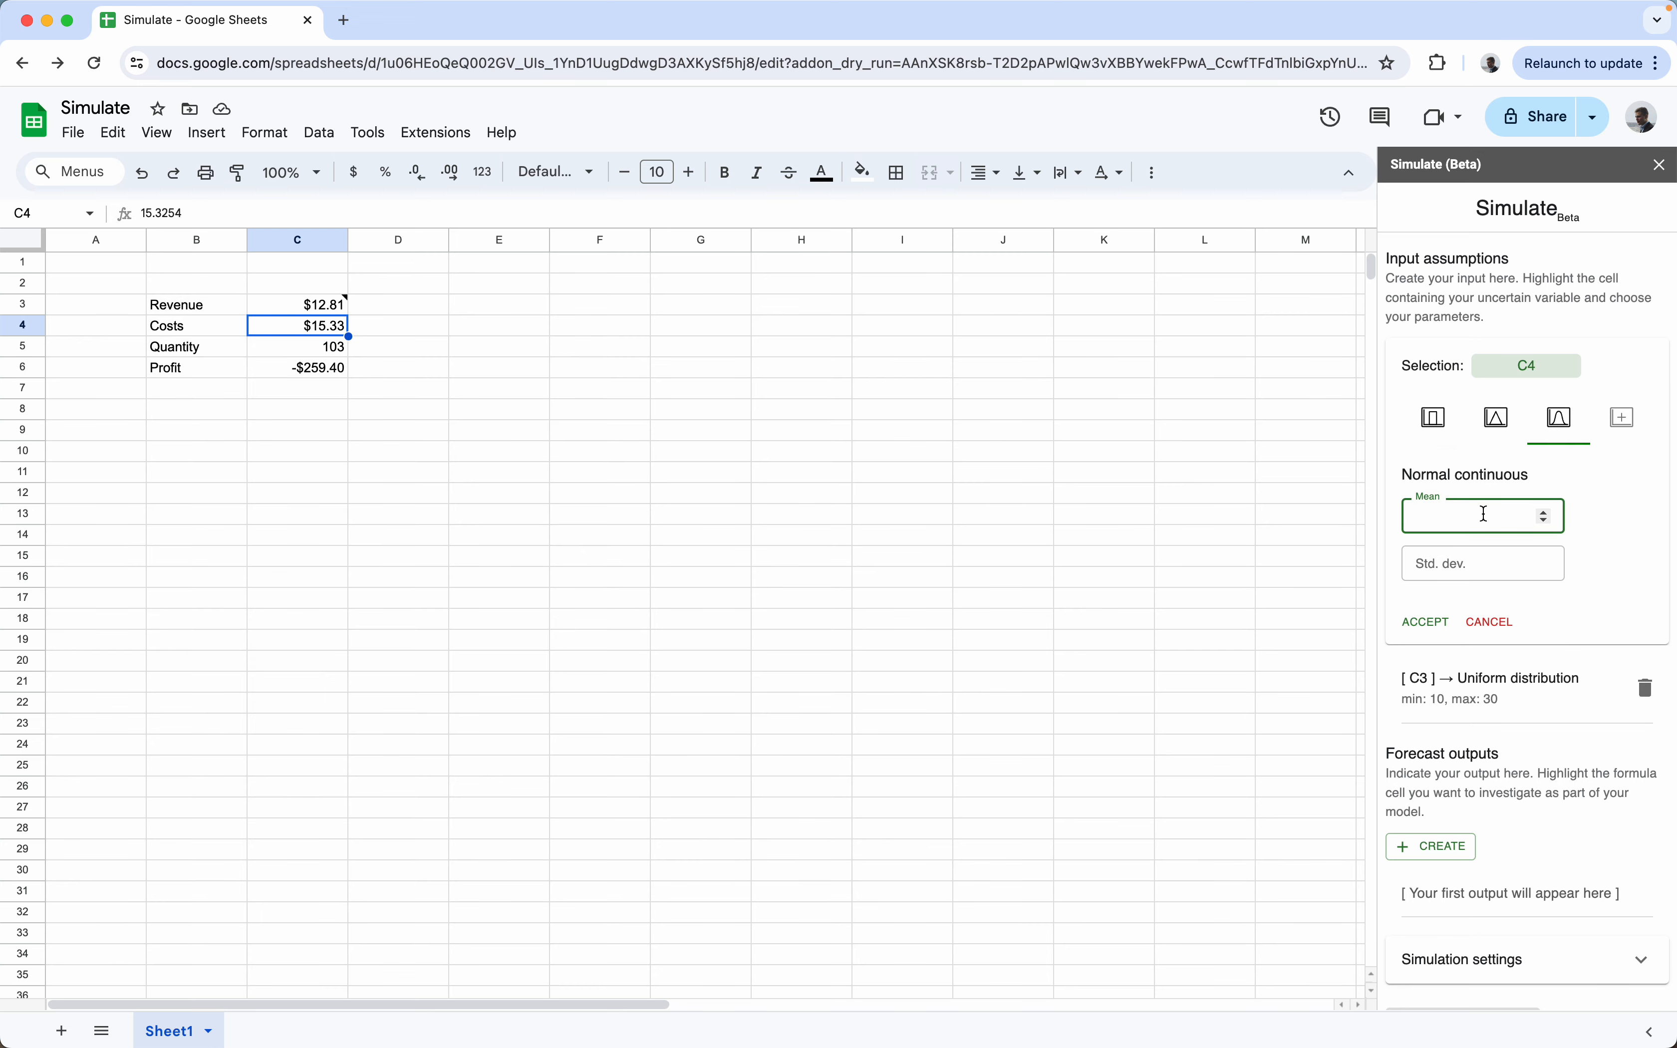
pyautogui.write('10')
pyautogui.press('Tab')
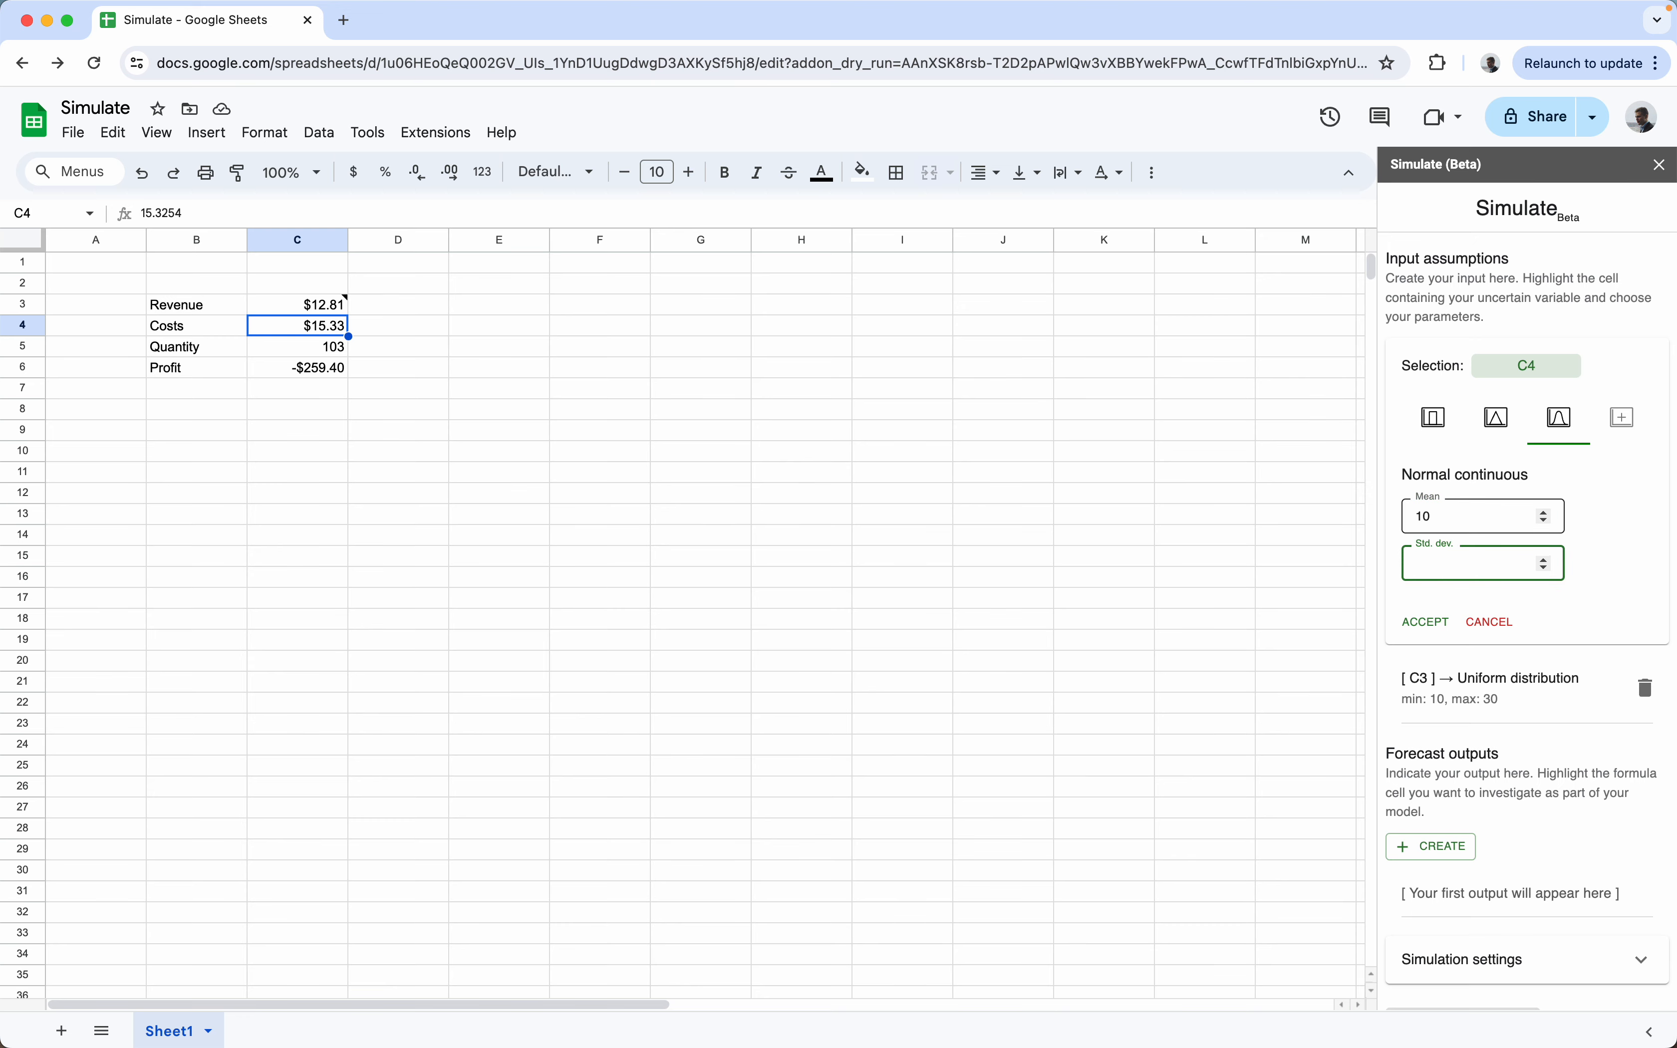
pyautogui.write('2')
pyautogui.click(1421, 627)
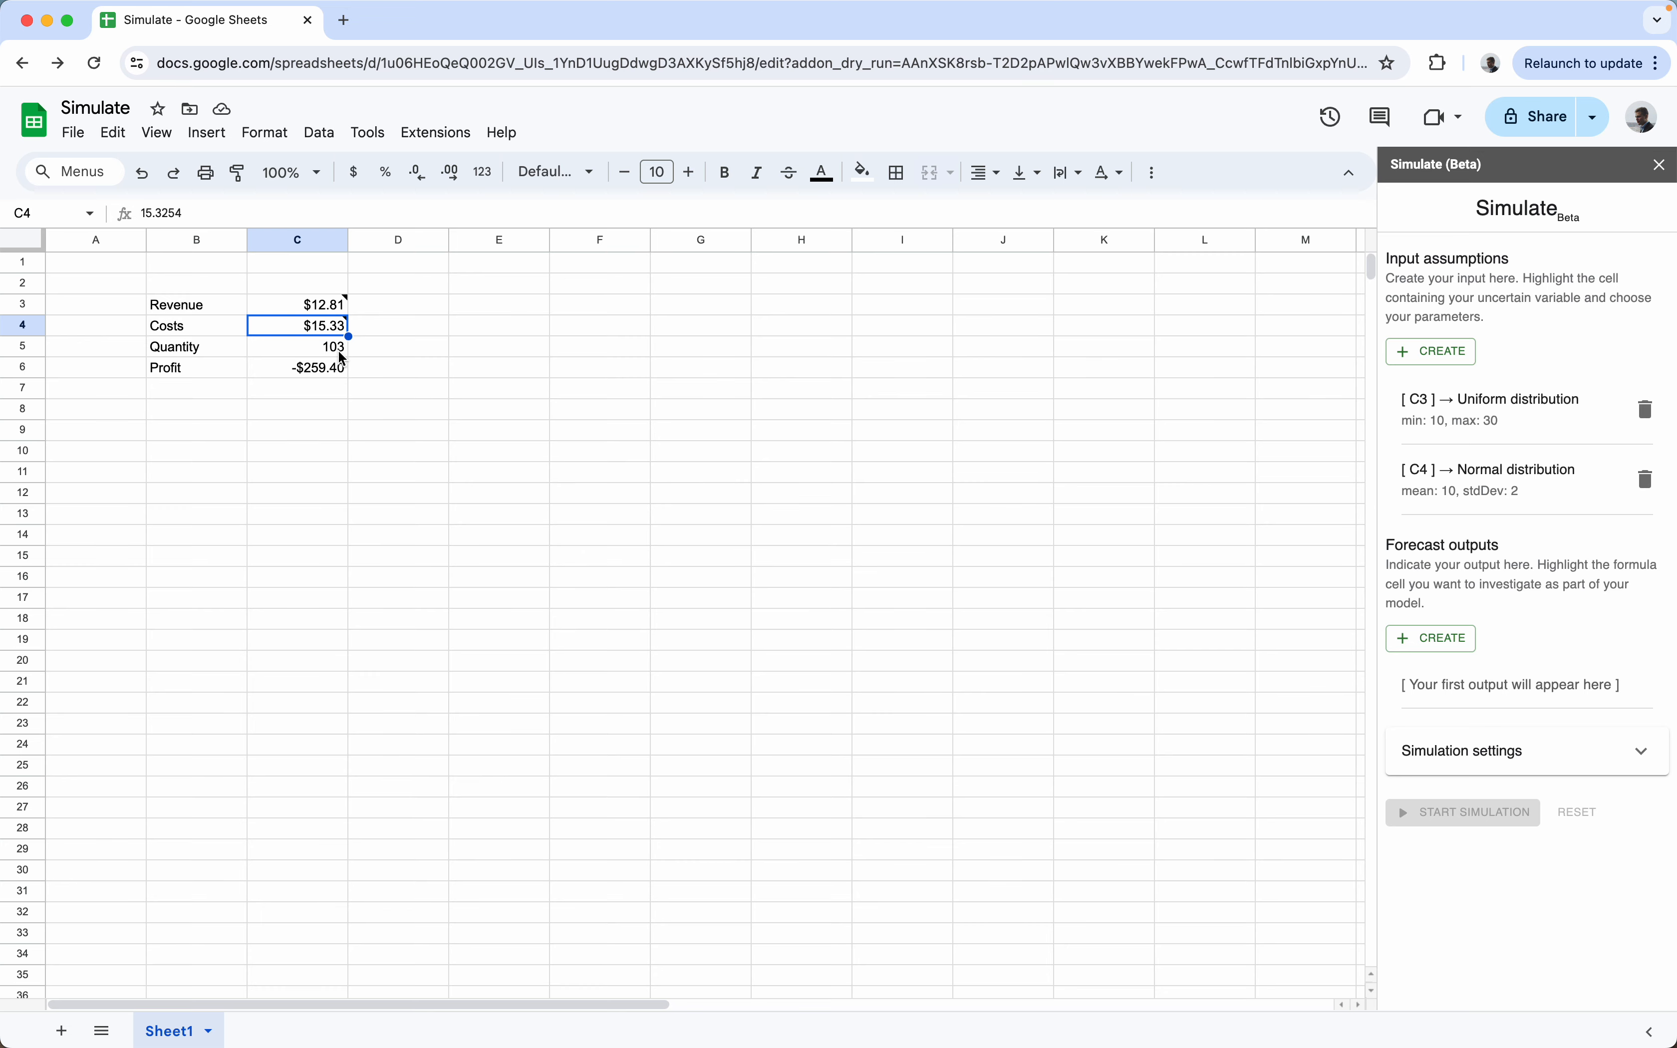
# Step: Inspect the profit formula in C6 and the cells it refers to
pyautogui.click(333, 371)
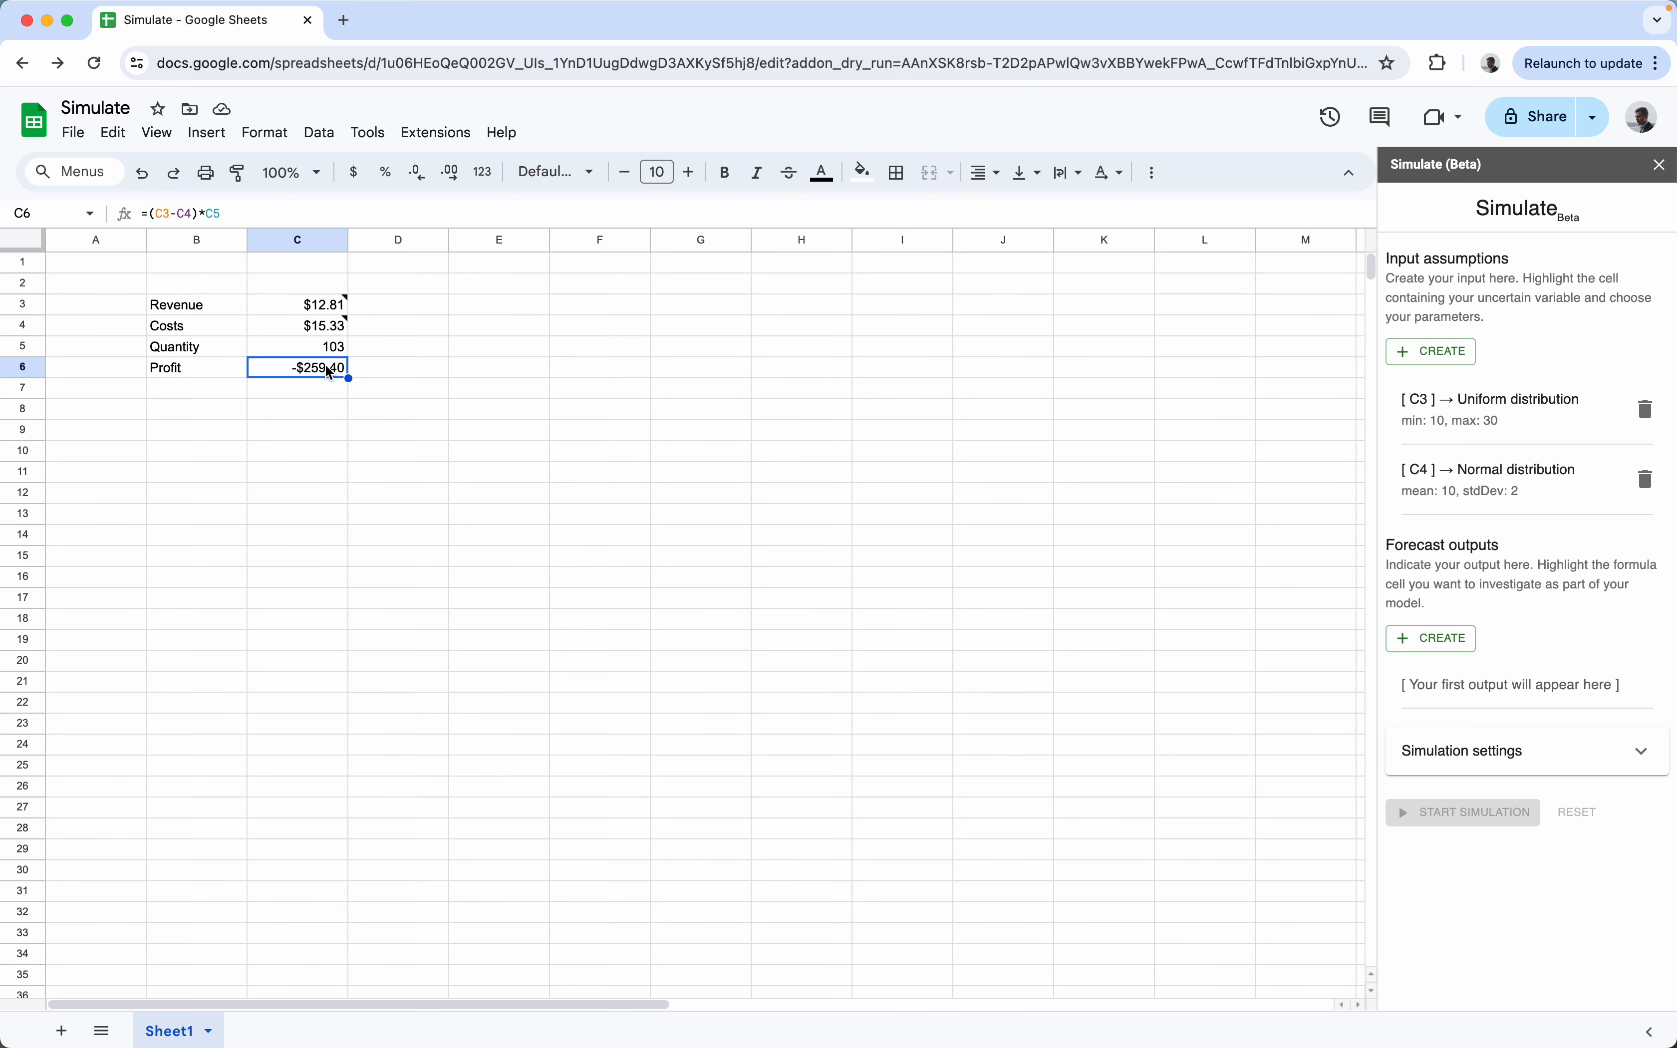
pyautogui.doubleClick(325, 366)
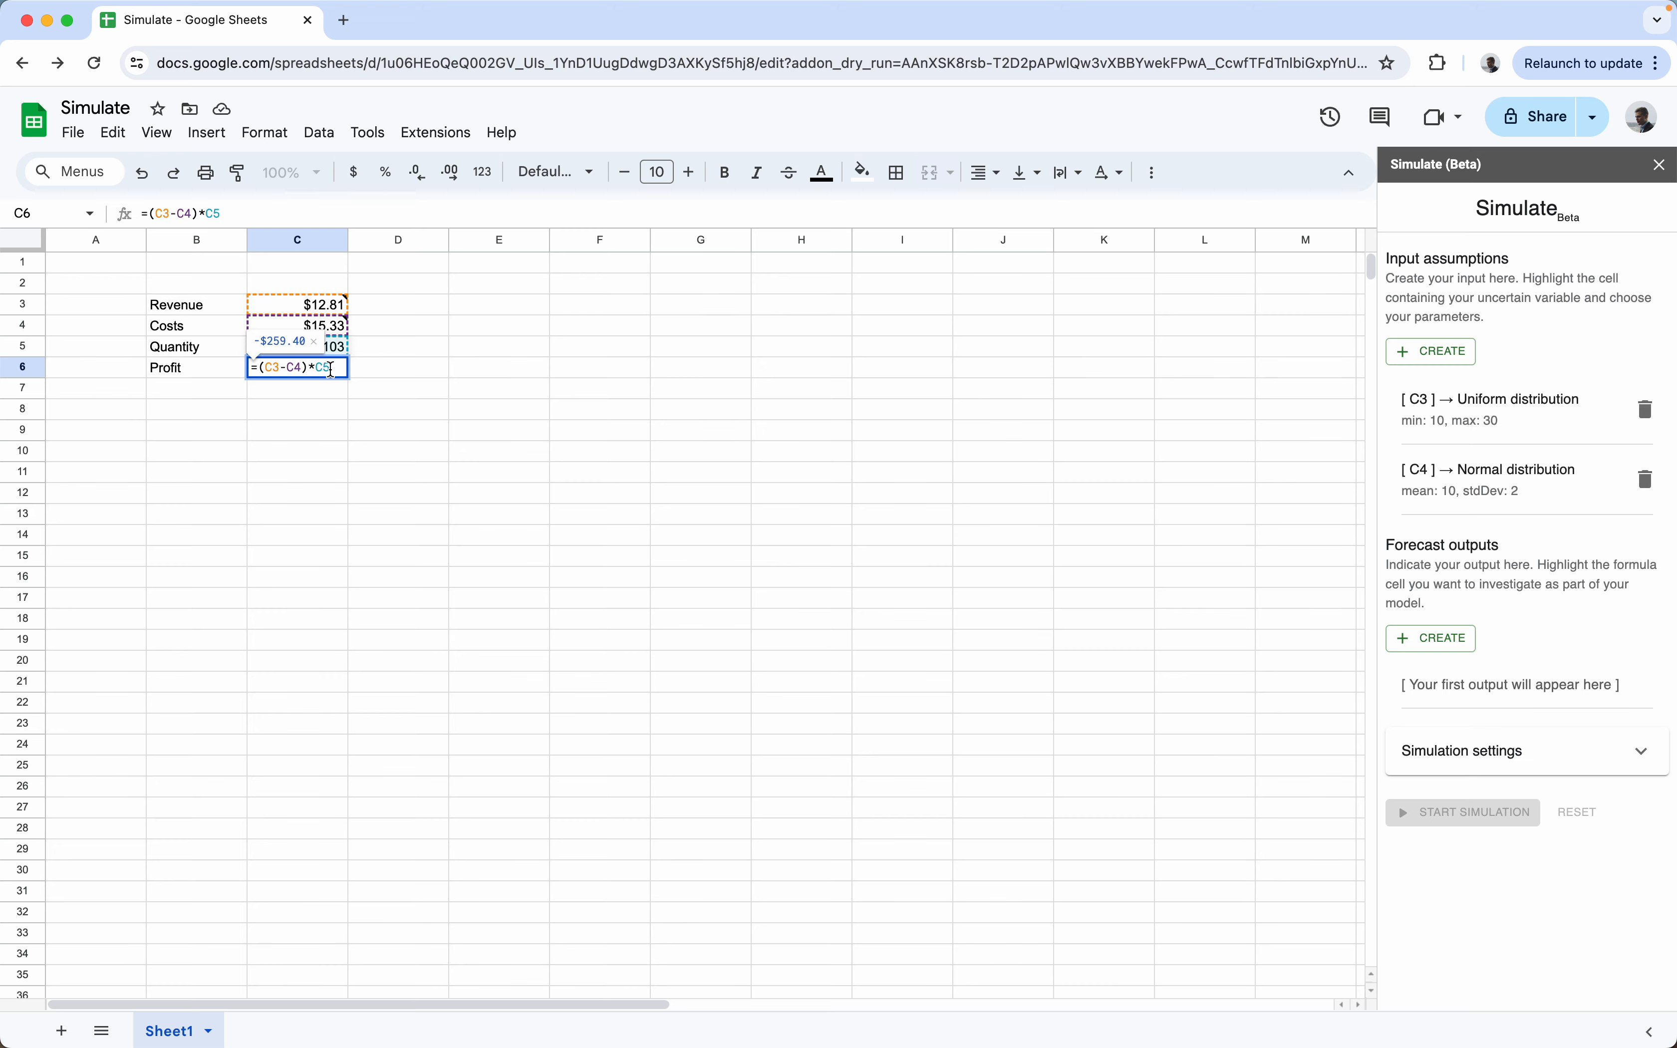
pyautogui.press('Return')
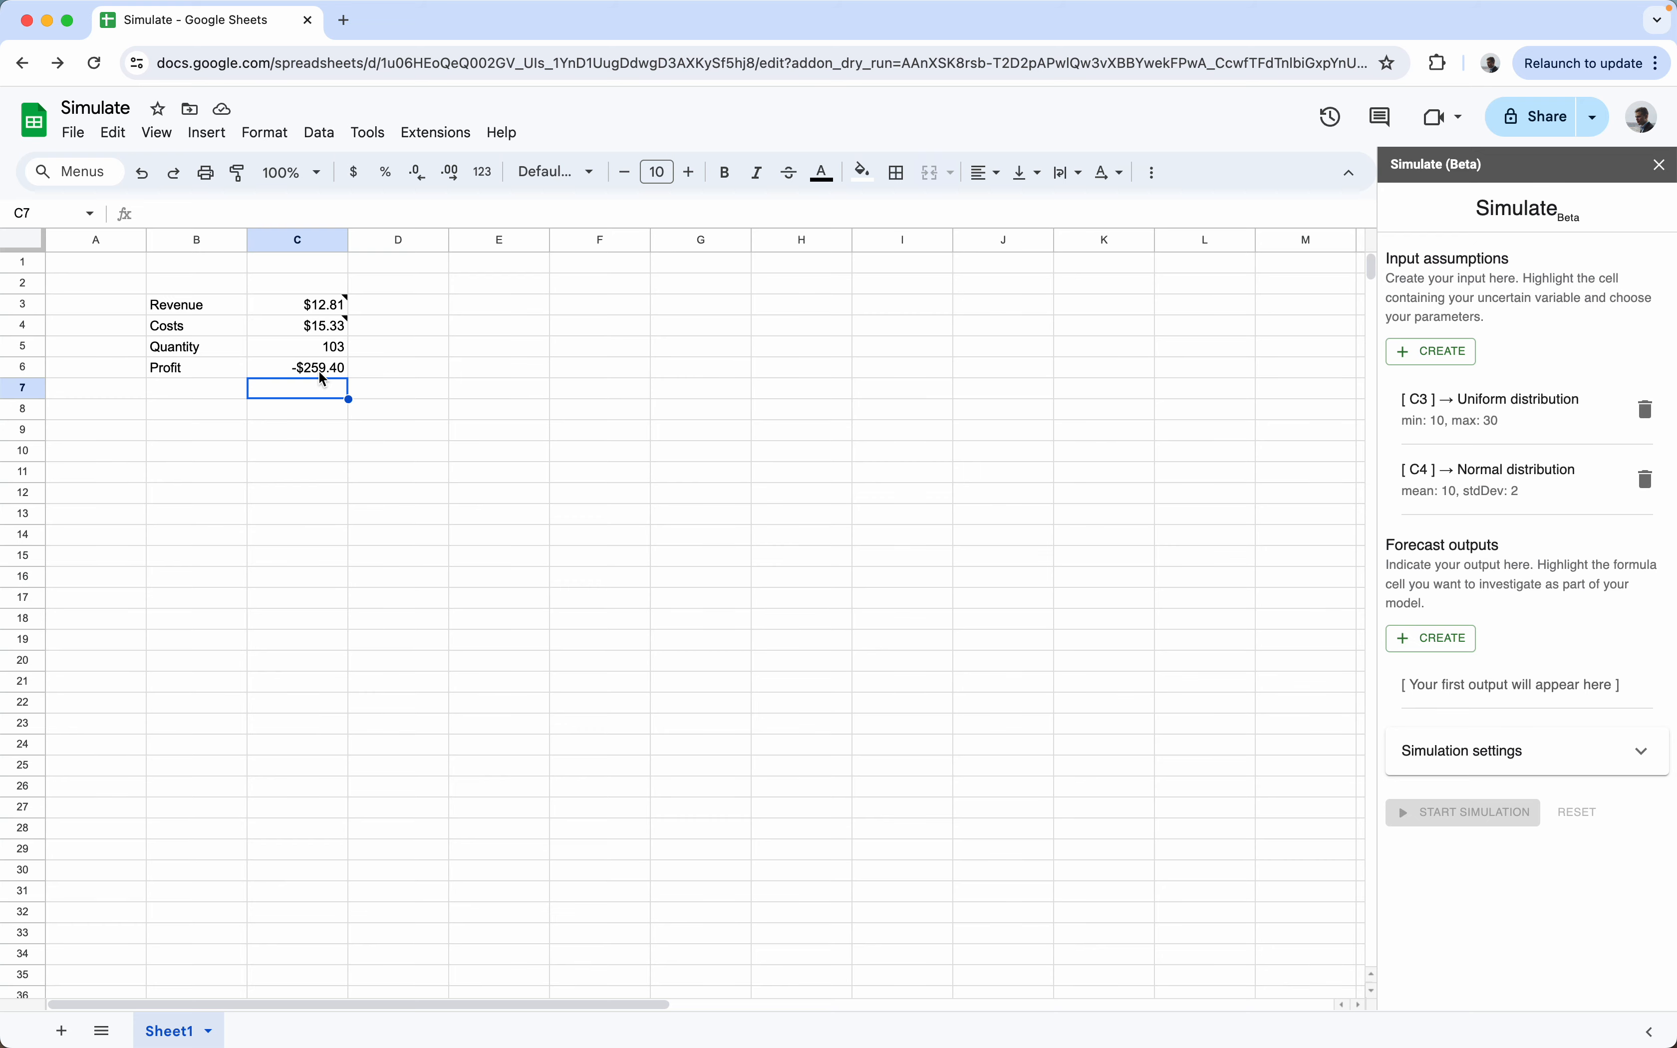
pyautogui.moveTo(320, 330)
pyautogui.click(316, 362)
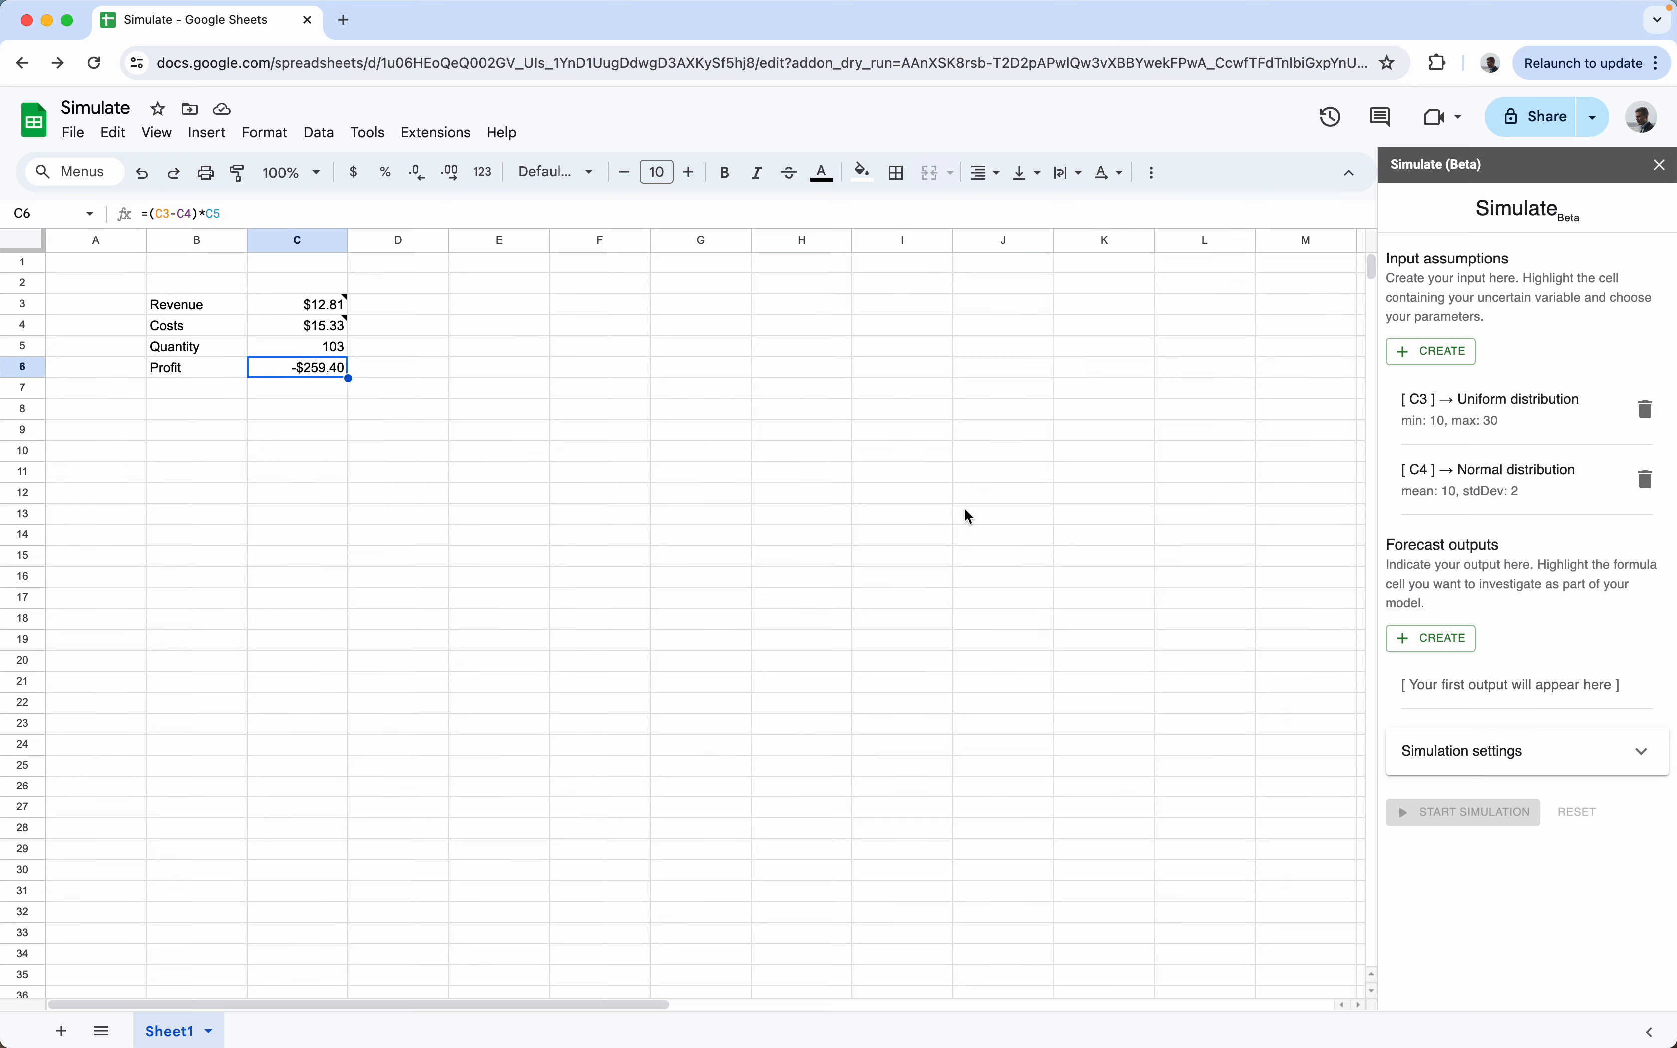
pyautogui.click(762, 556)
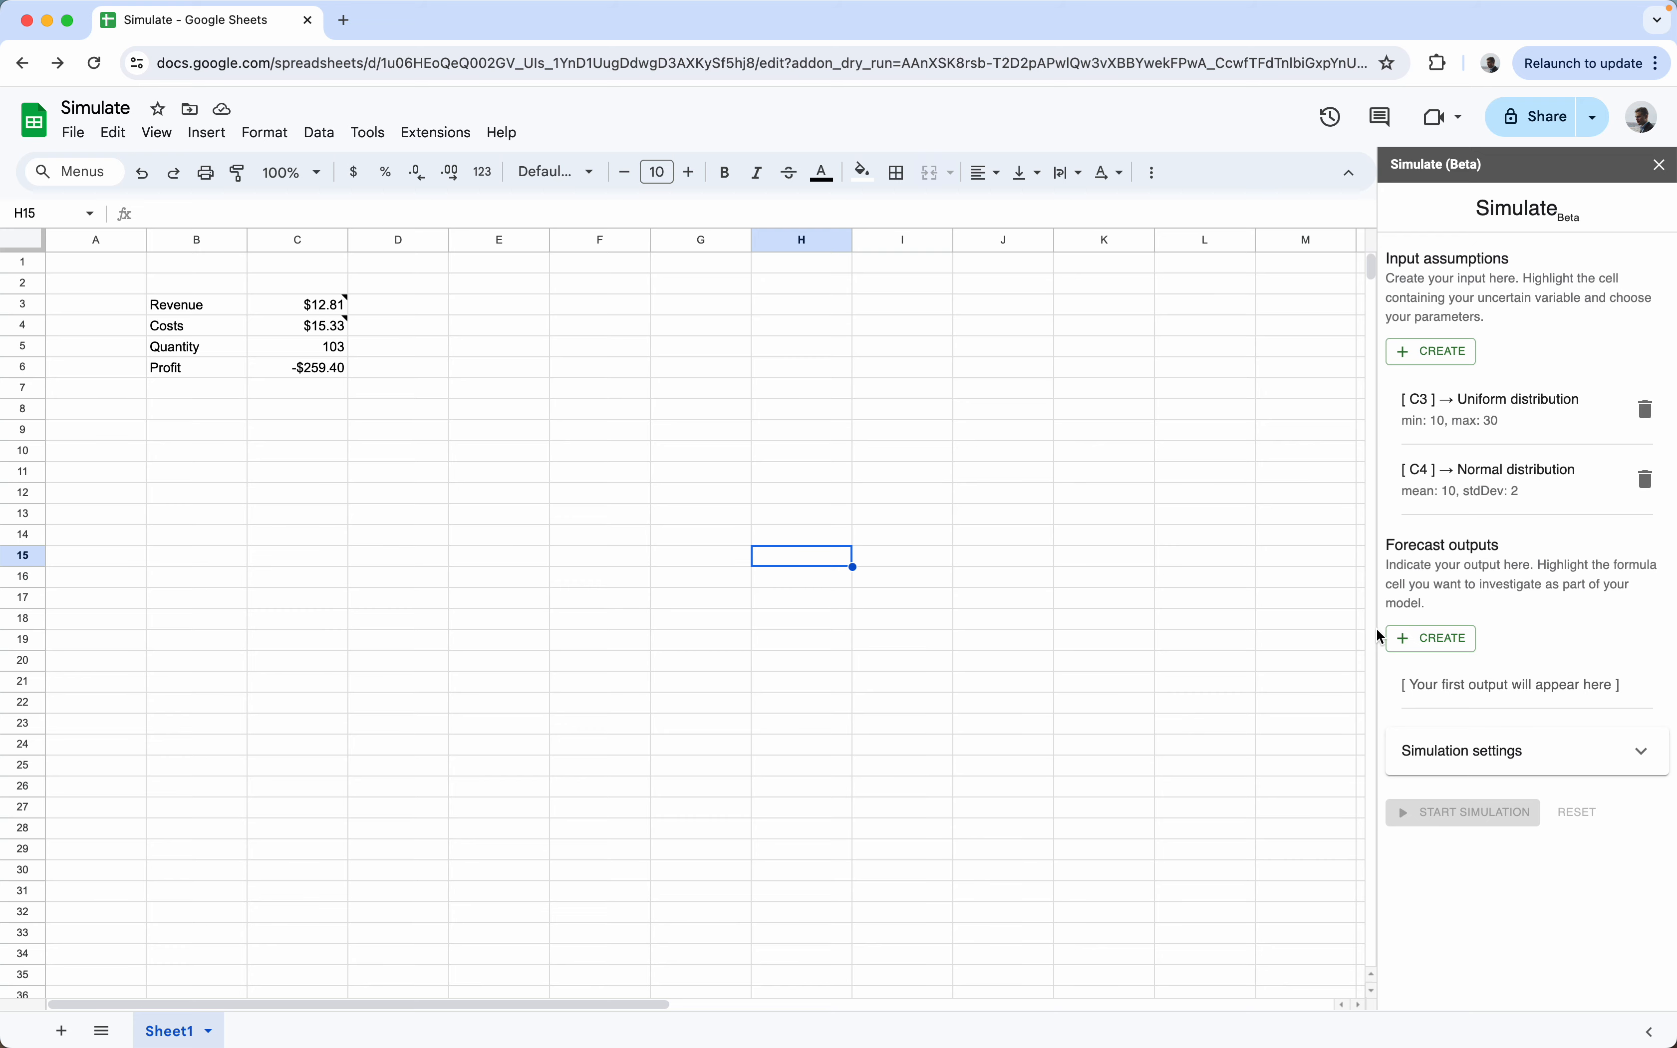
# Step: Create a forecast output for cell C6 named "Profit" and check the note added to the cell
pyautogui.click(1423, 632)
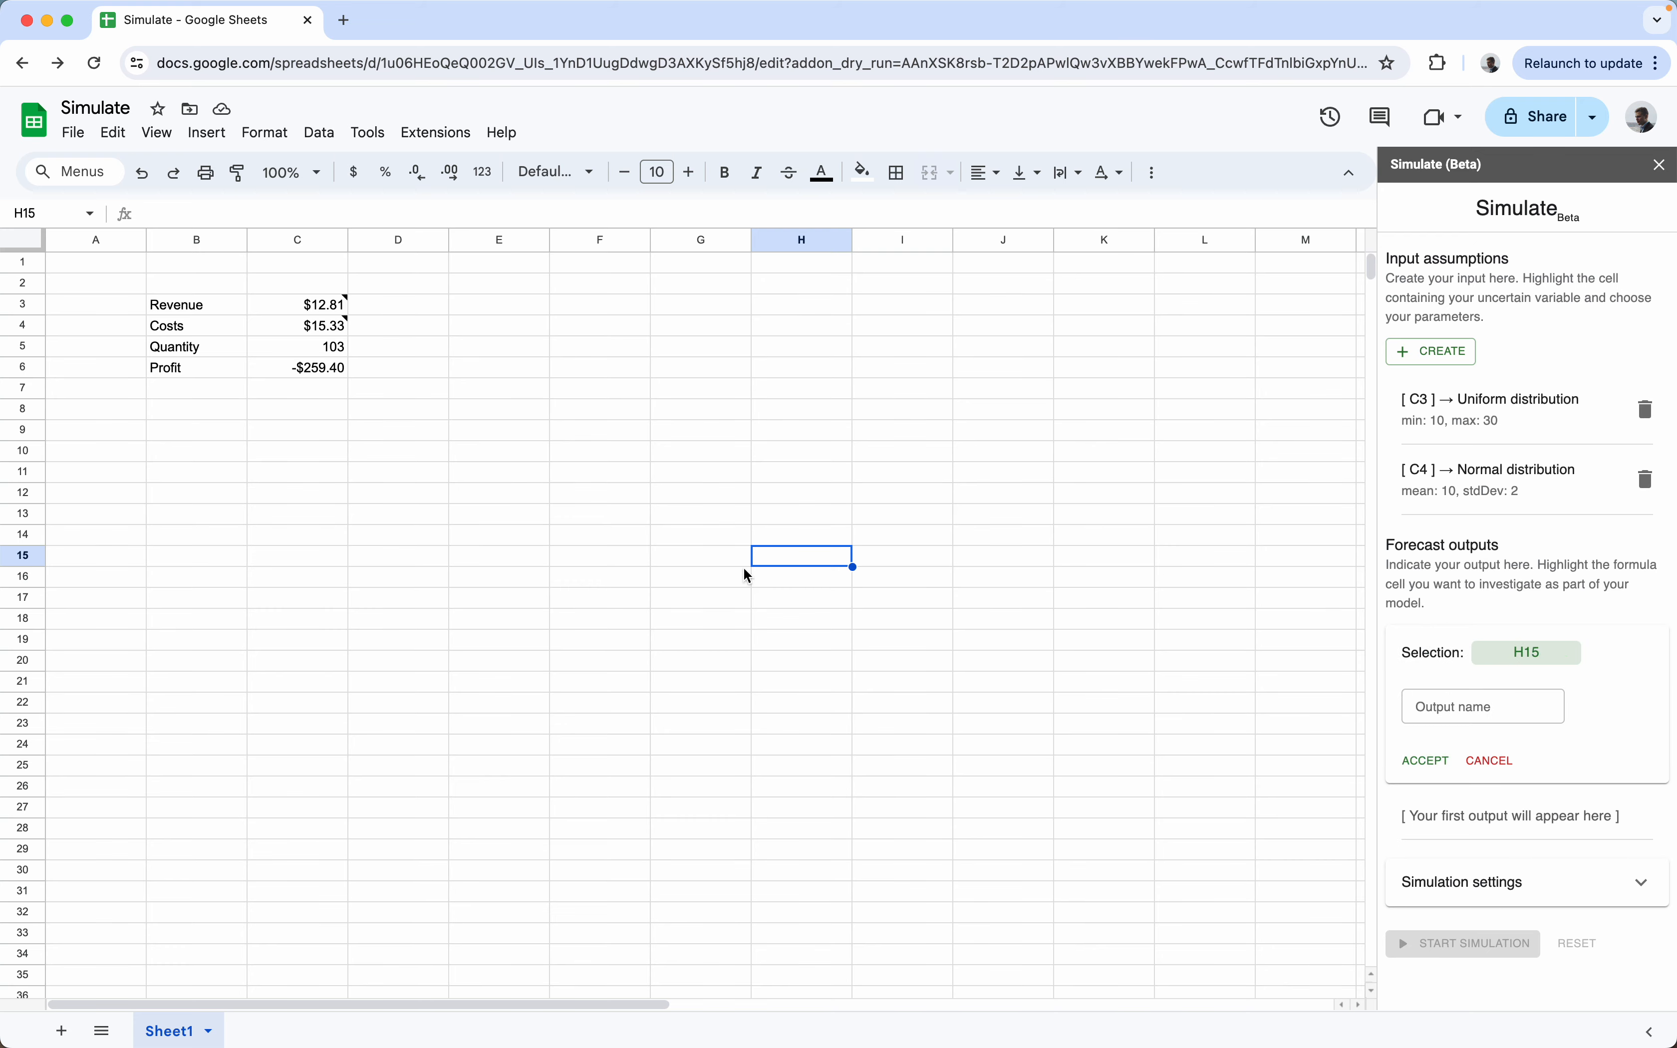
pyautogui.click(536, 461)
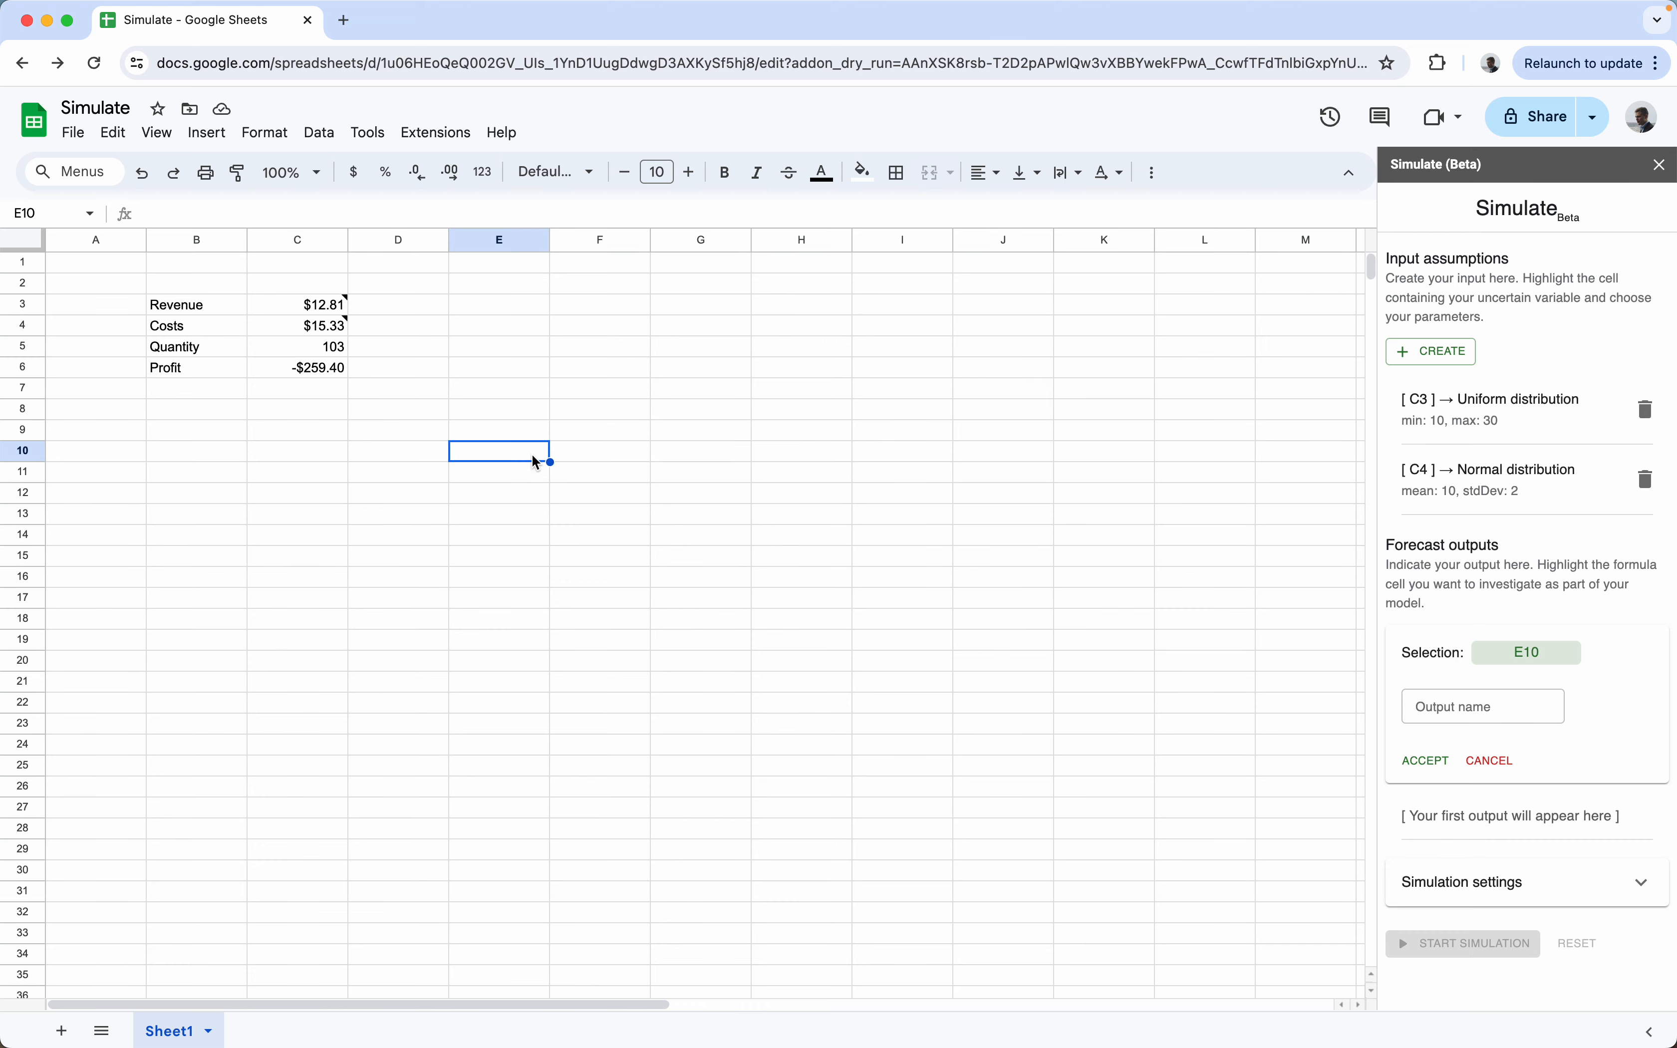
pyautogui.click(317, 368)
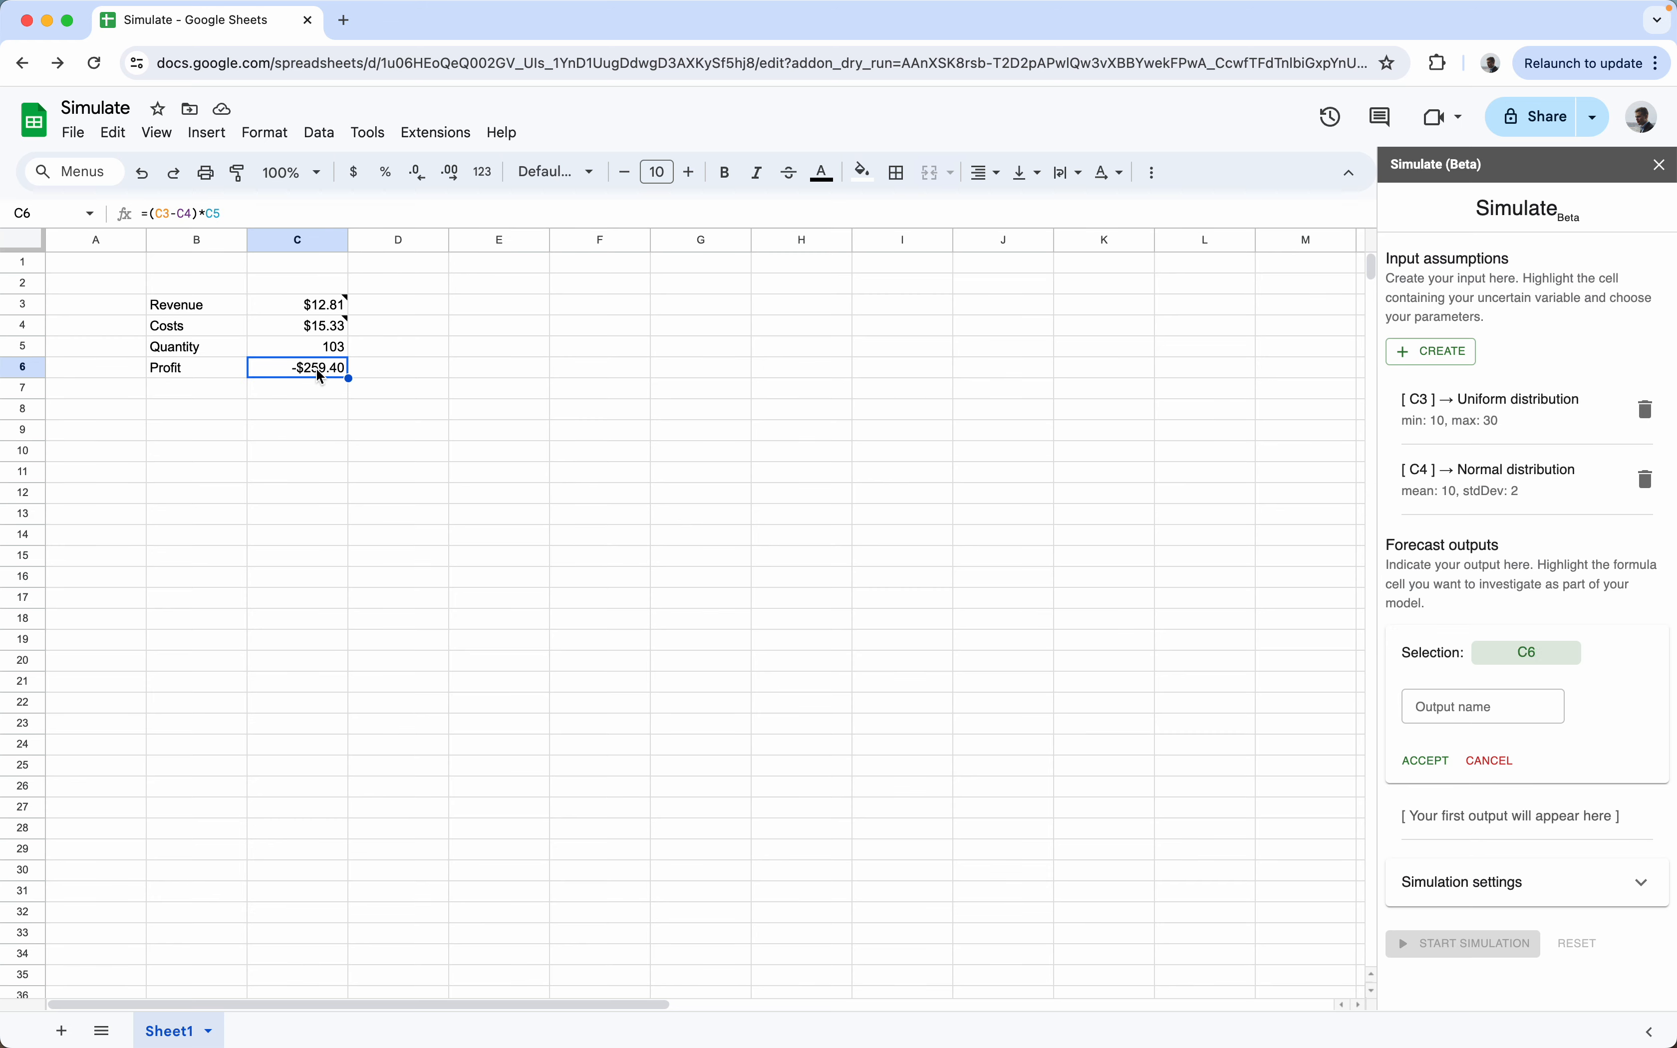
pyautogui.click(1454, 709)
pyautogui.write('Profit')
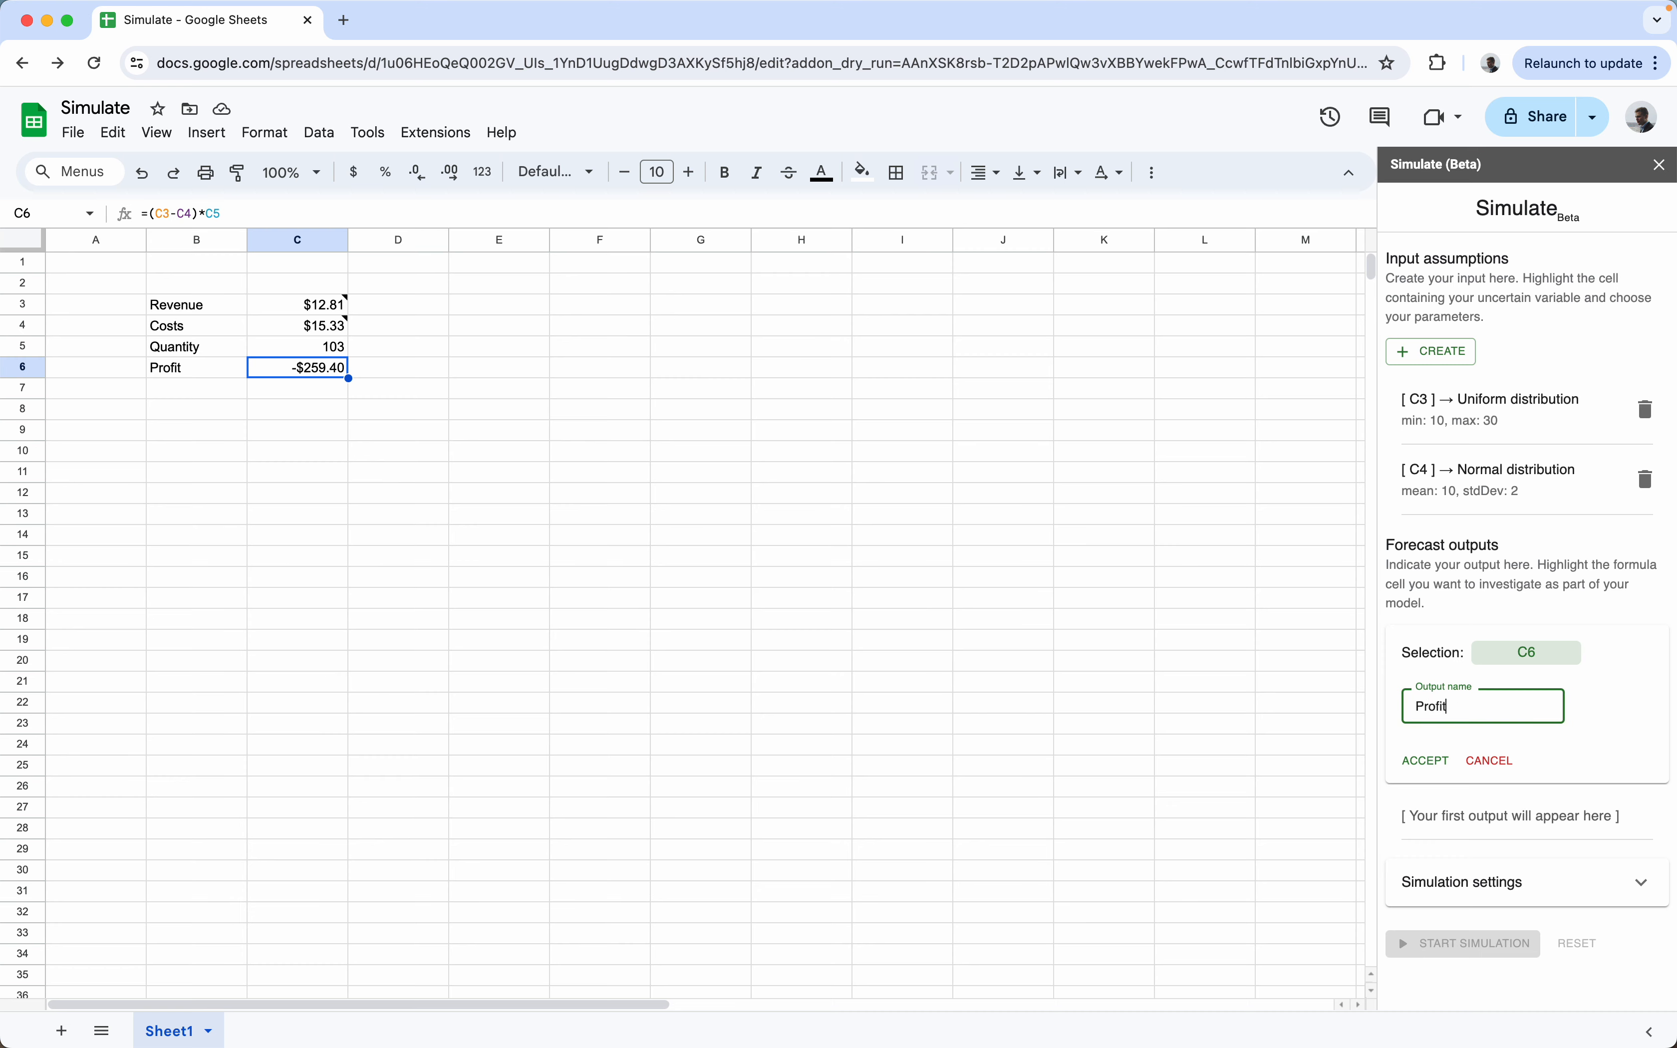
pyautogui.click(1429, 761)
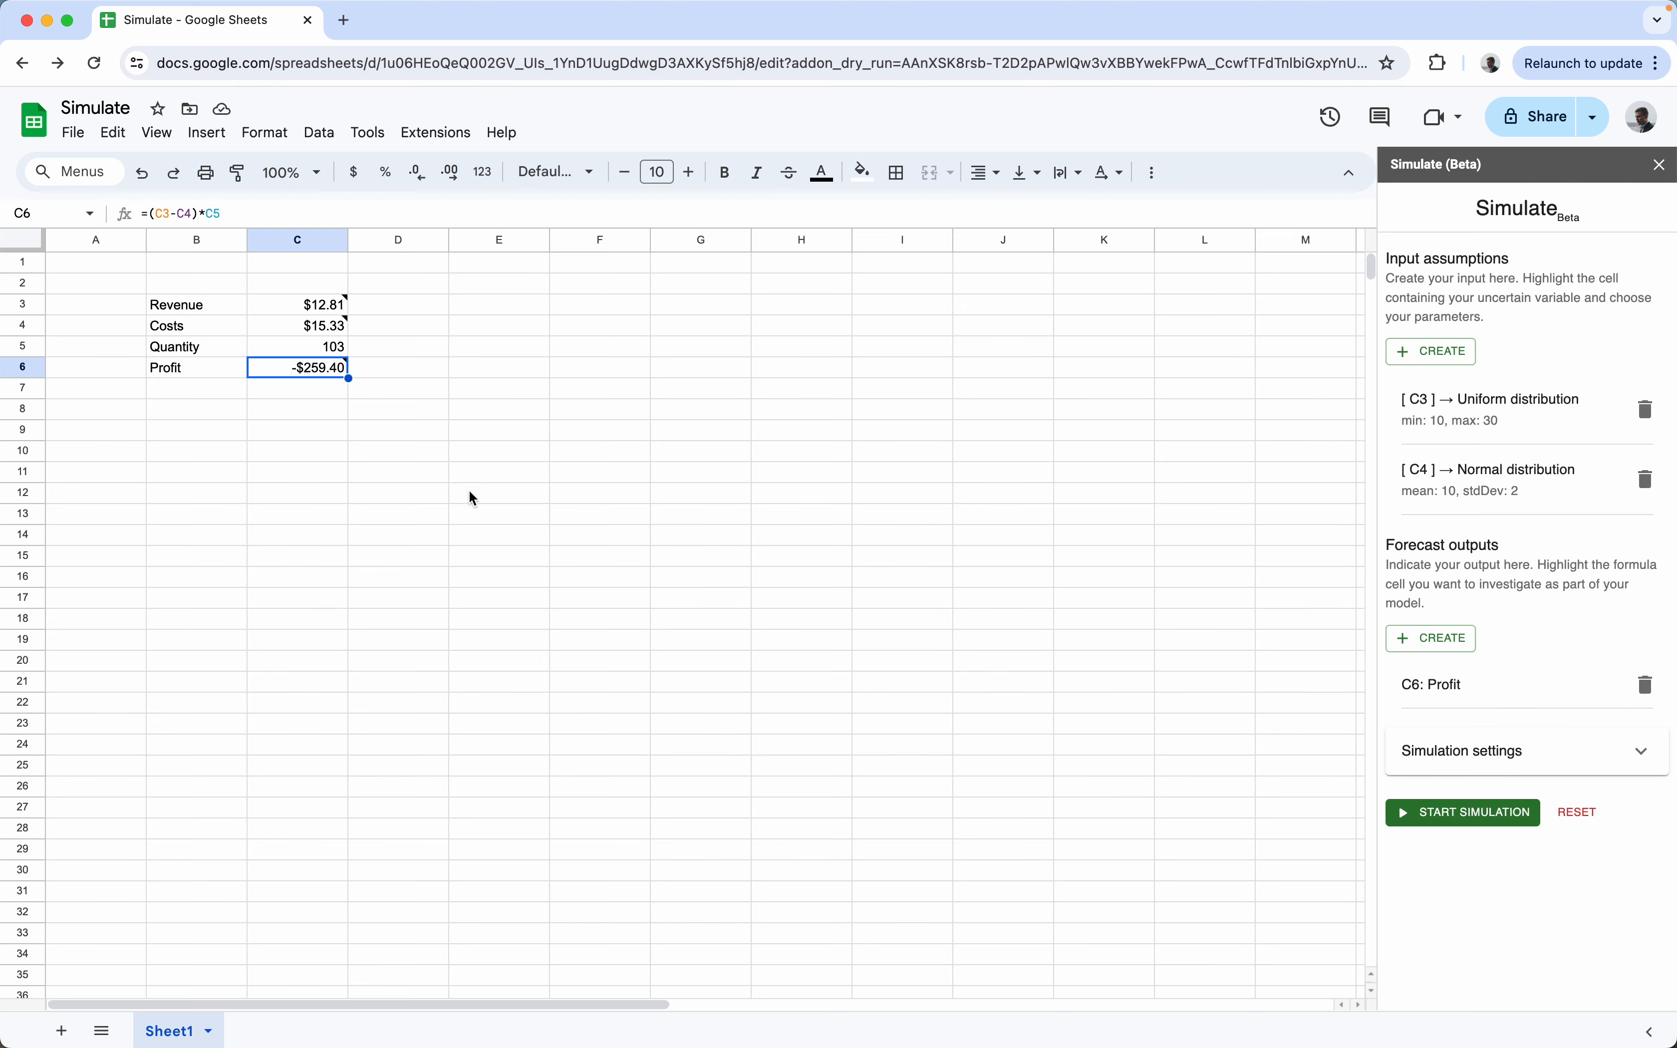
pyautogui.moveTo(319, 371)
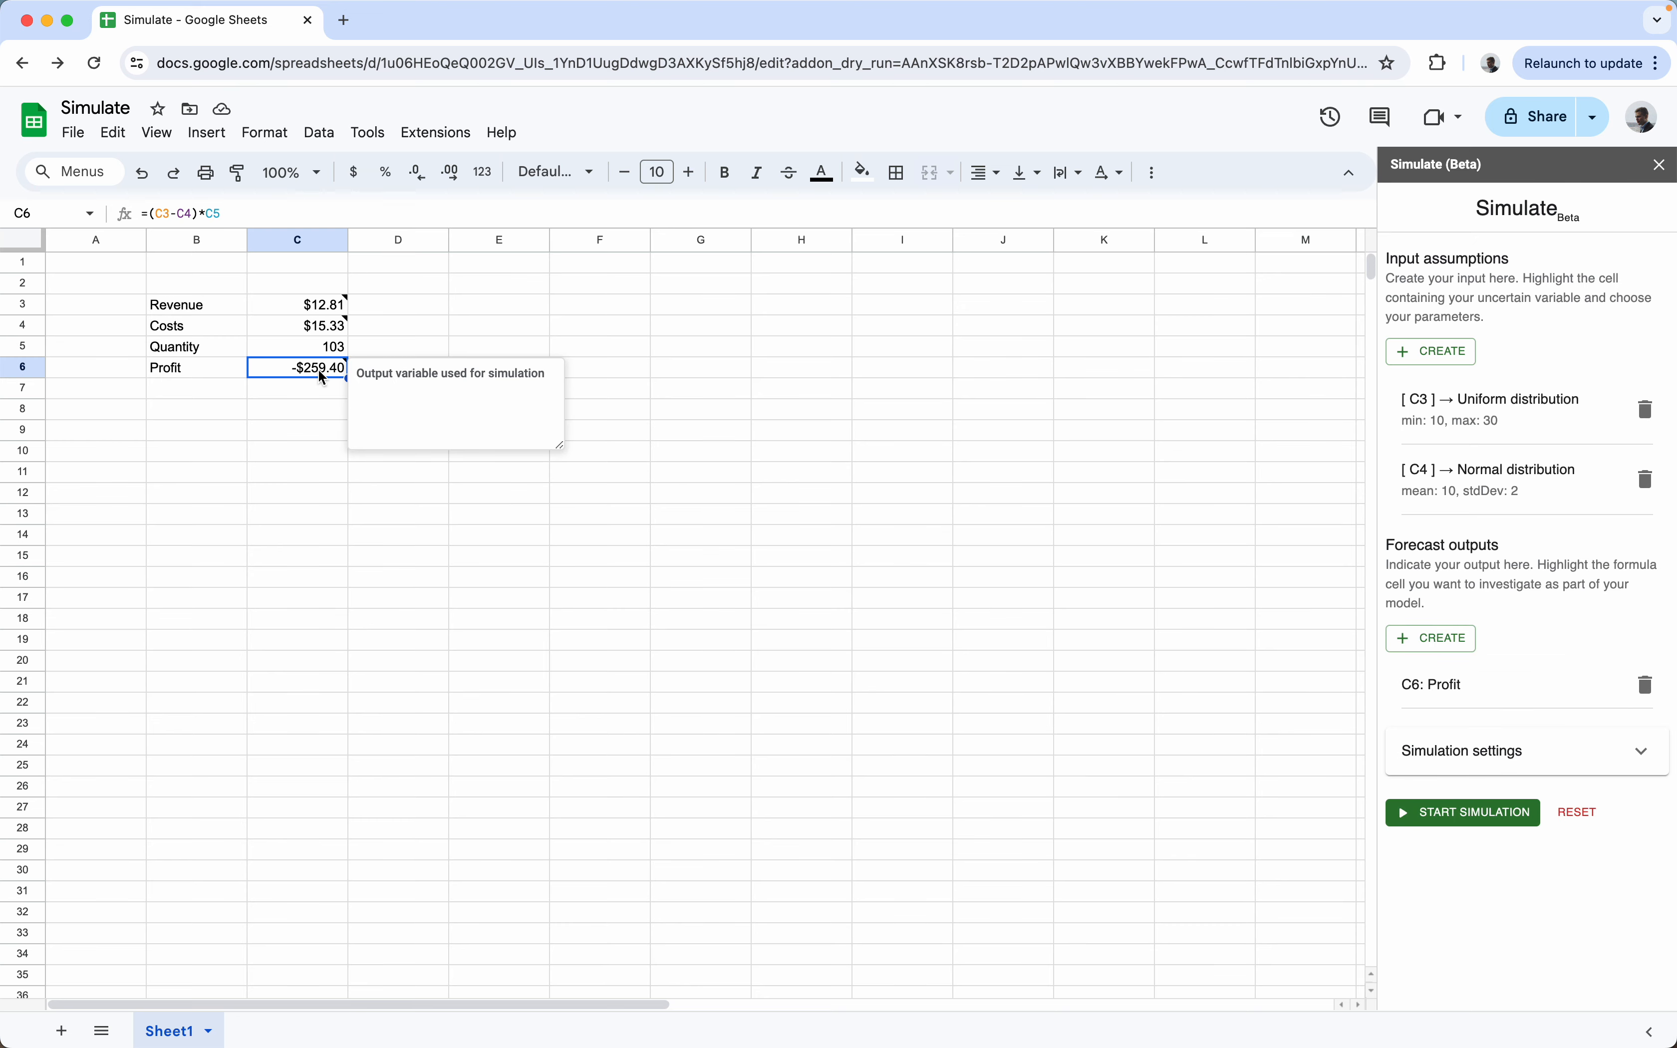
pyautogui.click(487, 315)
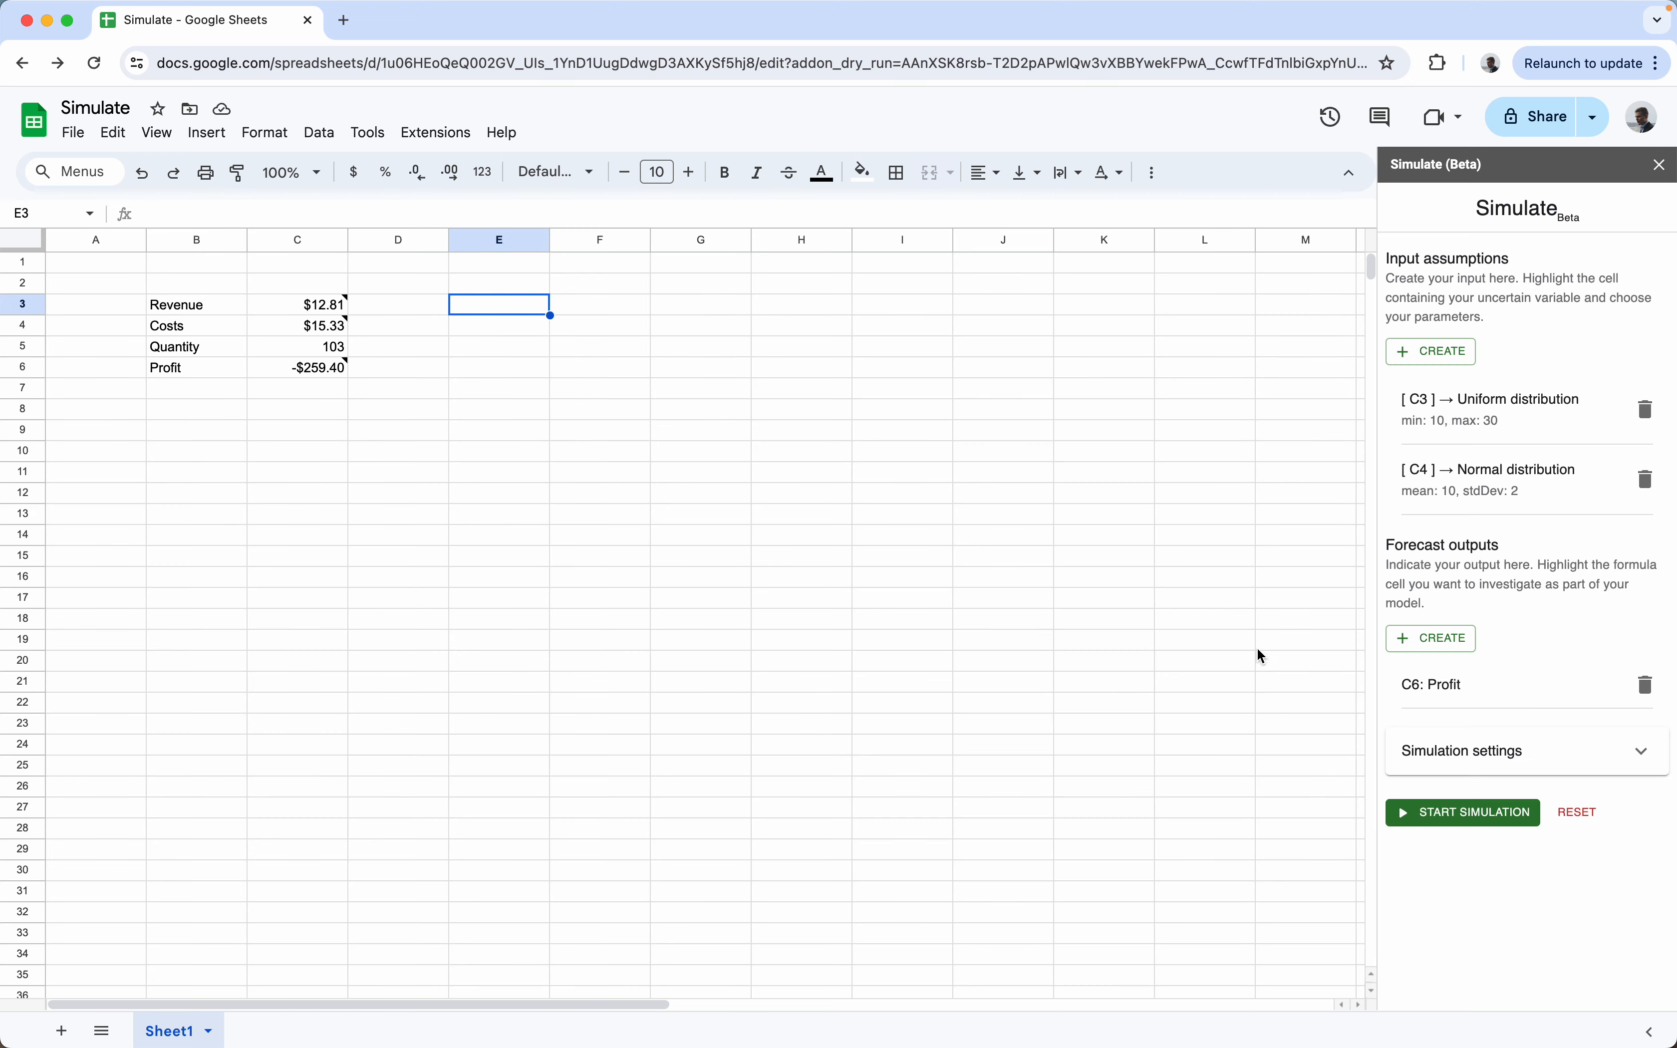
# Step: Review the simulation settings and start the simulation with 100 (Fast) runs
pyautogui.click(1397, 748)
pyautogui.scroll(-2, 1417, 804)
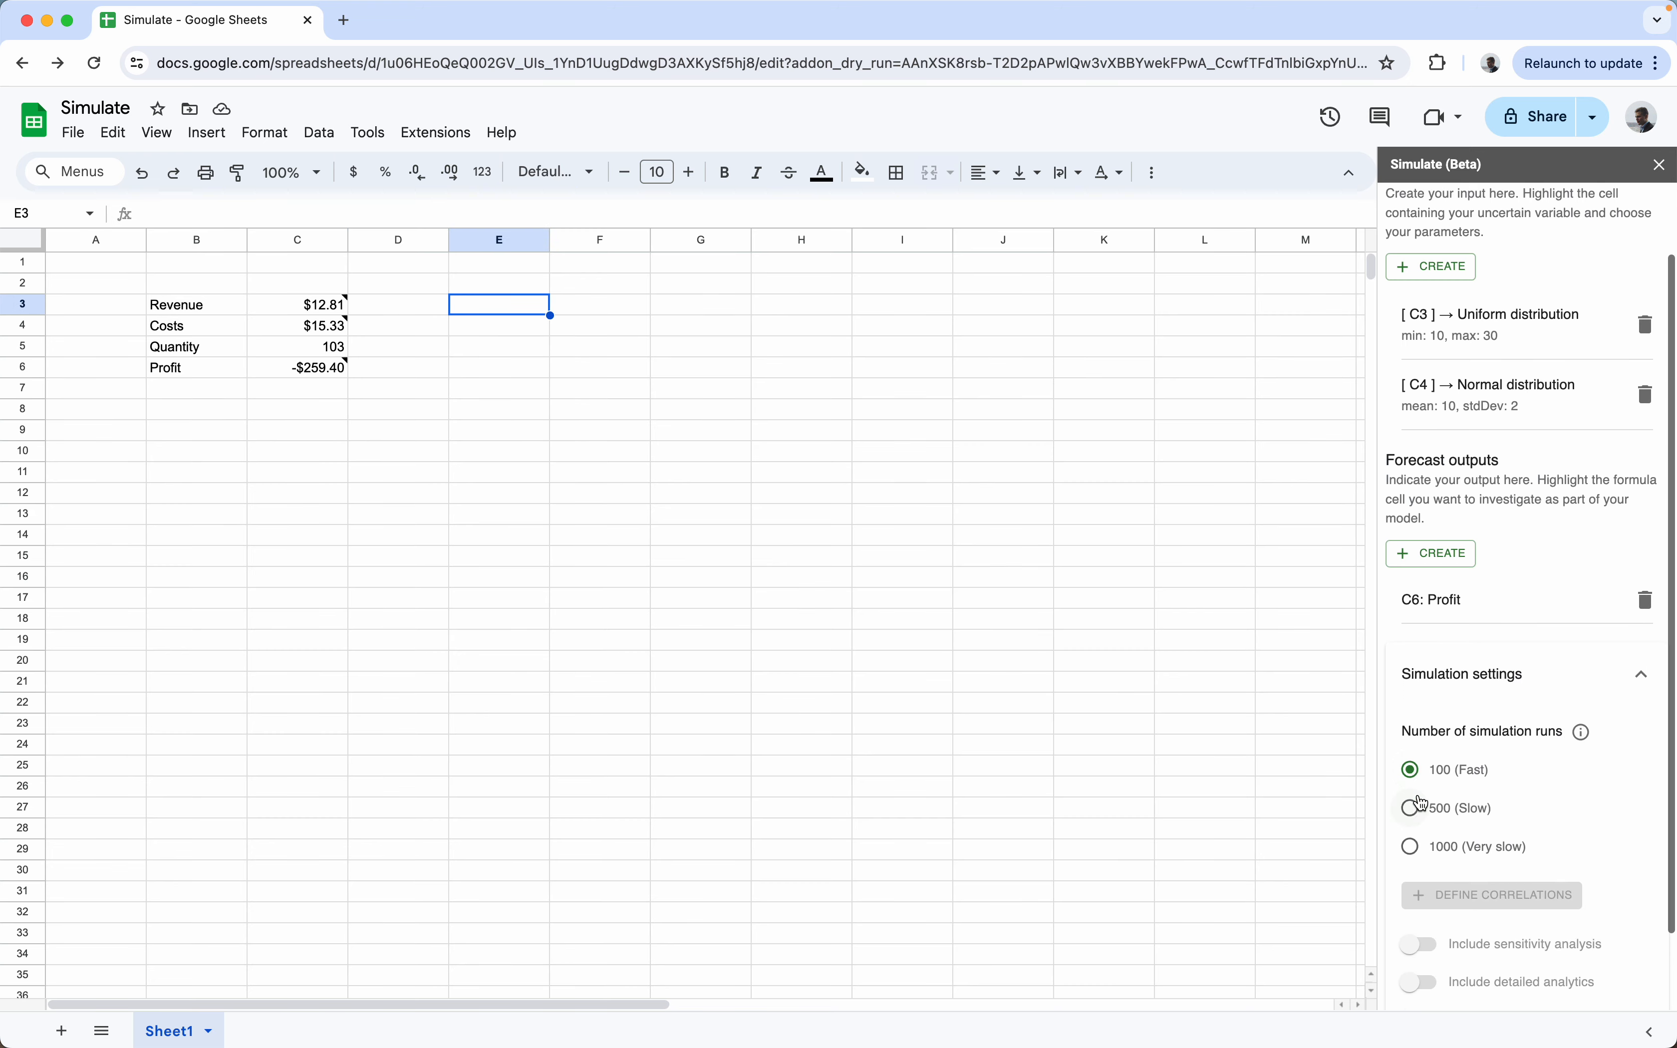
pyautogui.scroll(-2, 1421, 804)
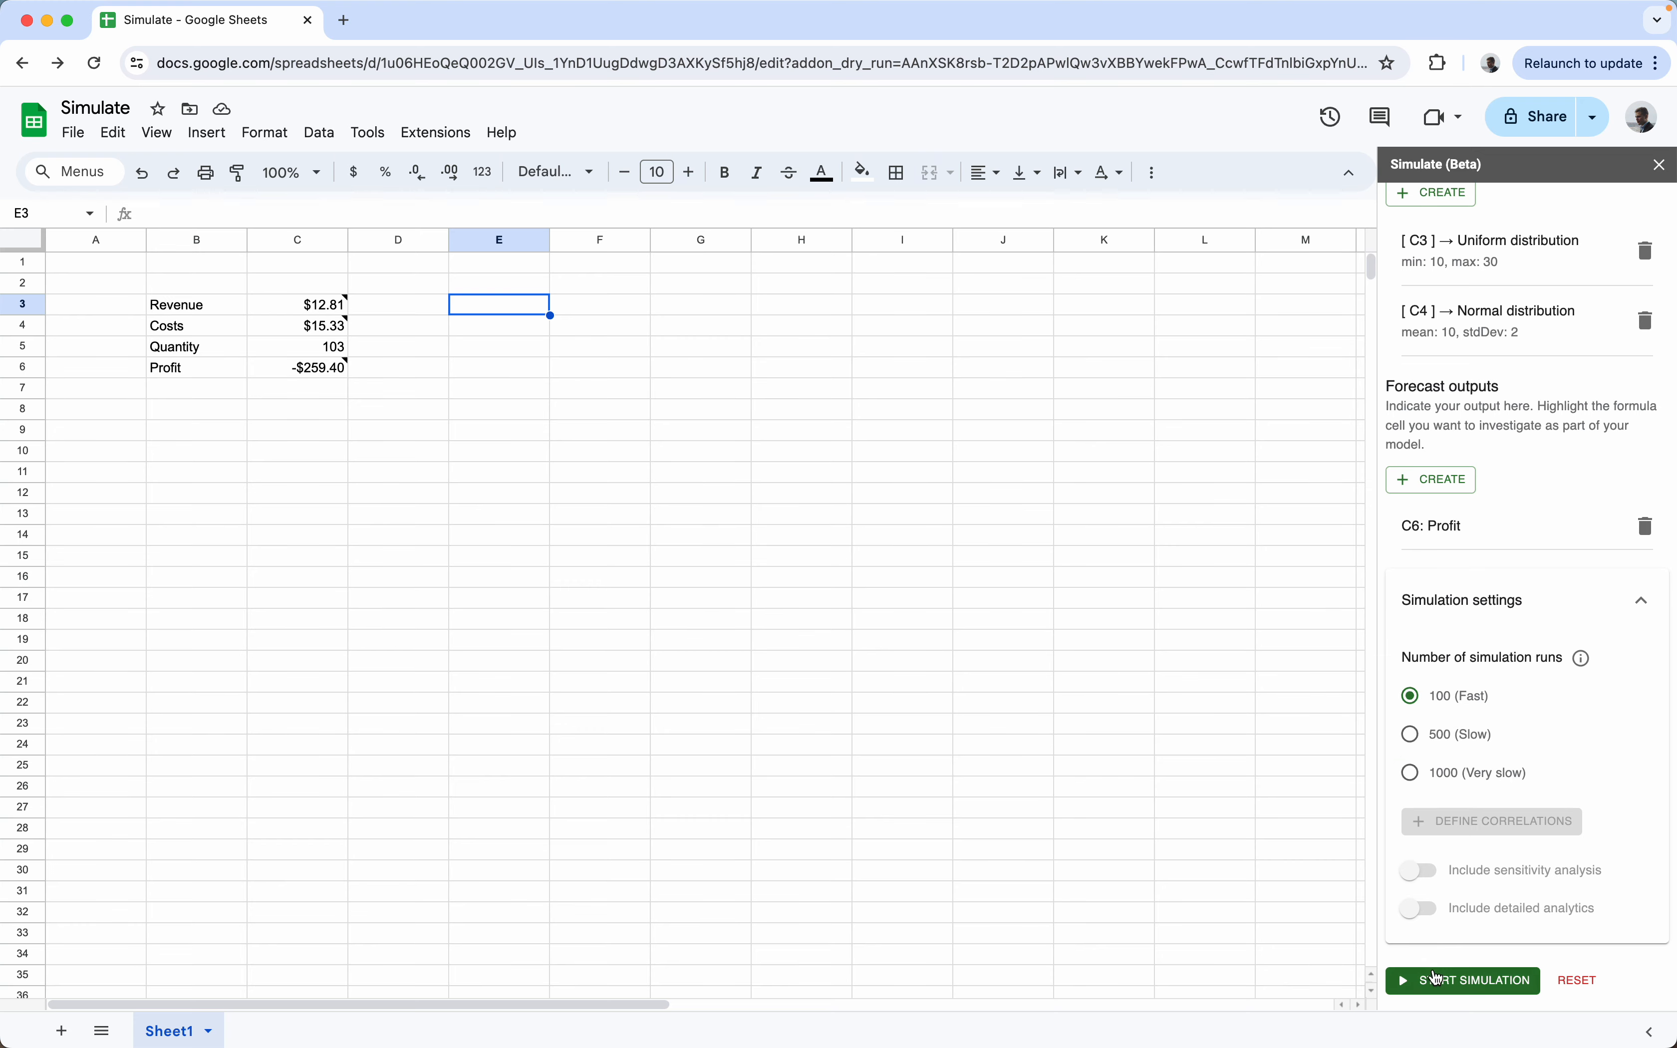
pyautogui.scroll(-1, 1438, 979)
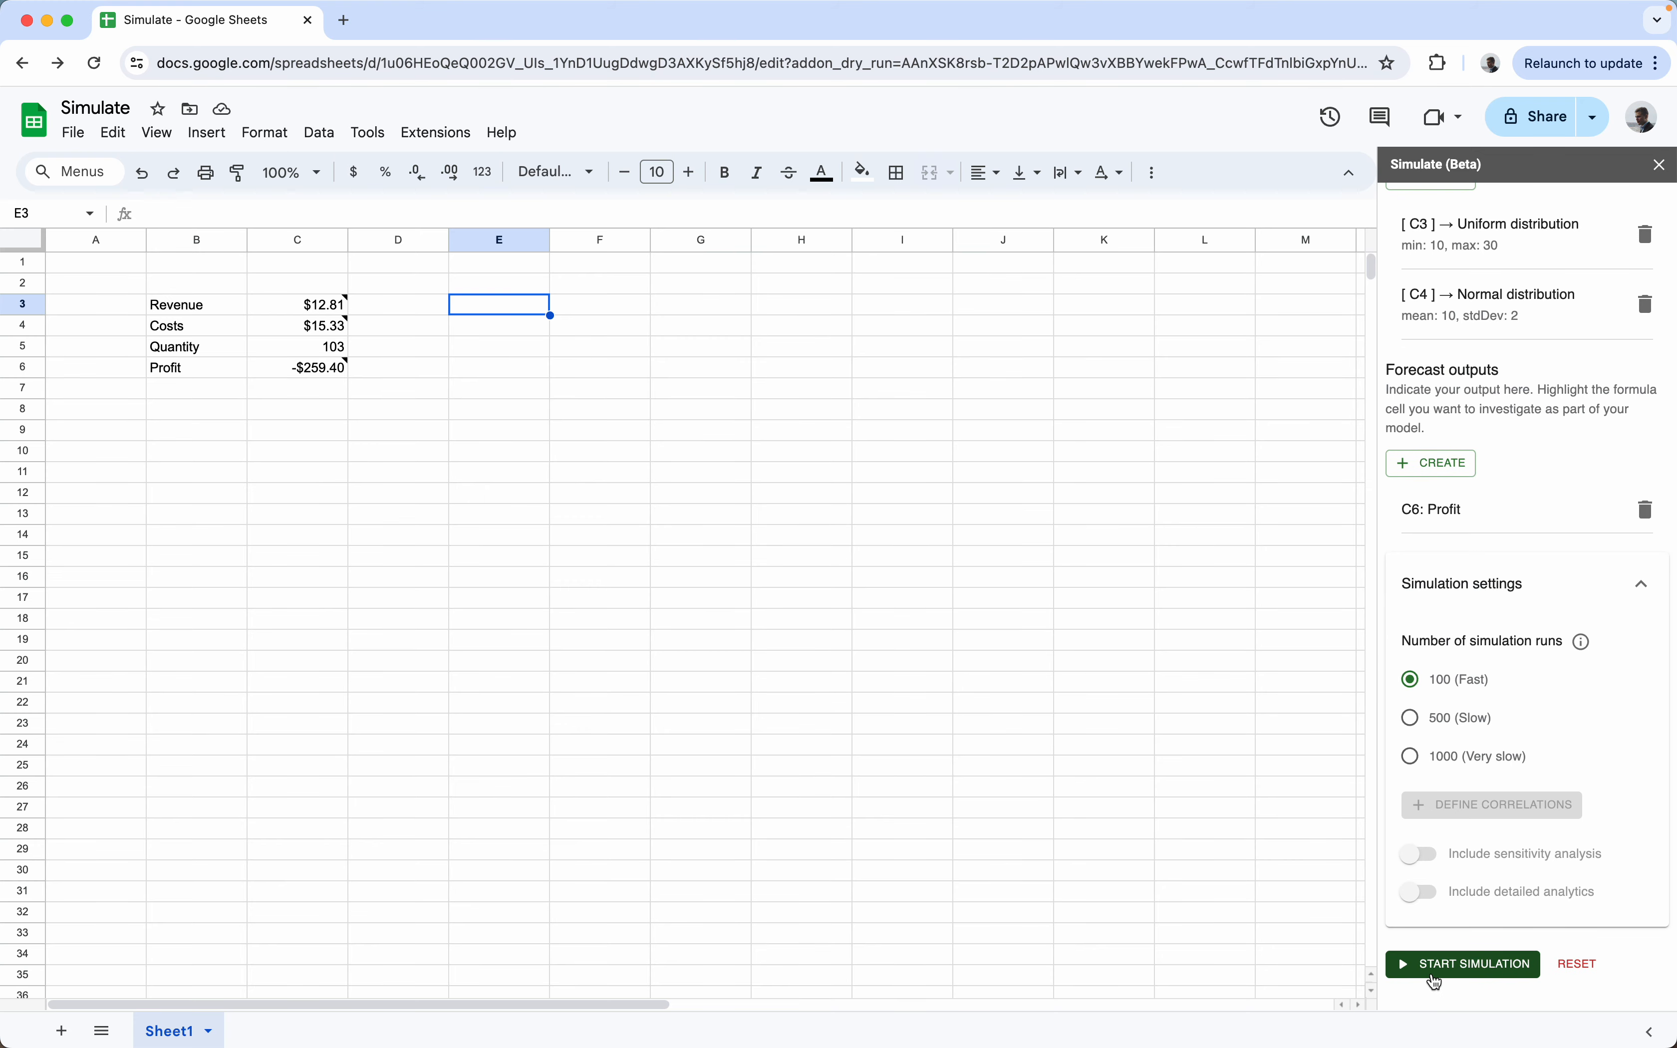
pyautogui.click(1436, 978)
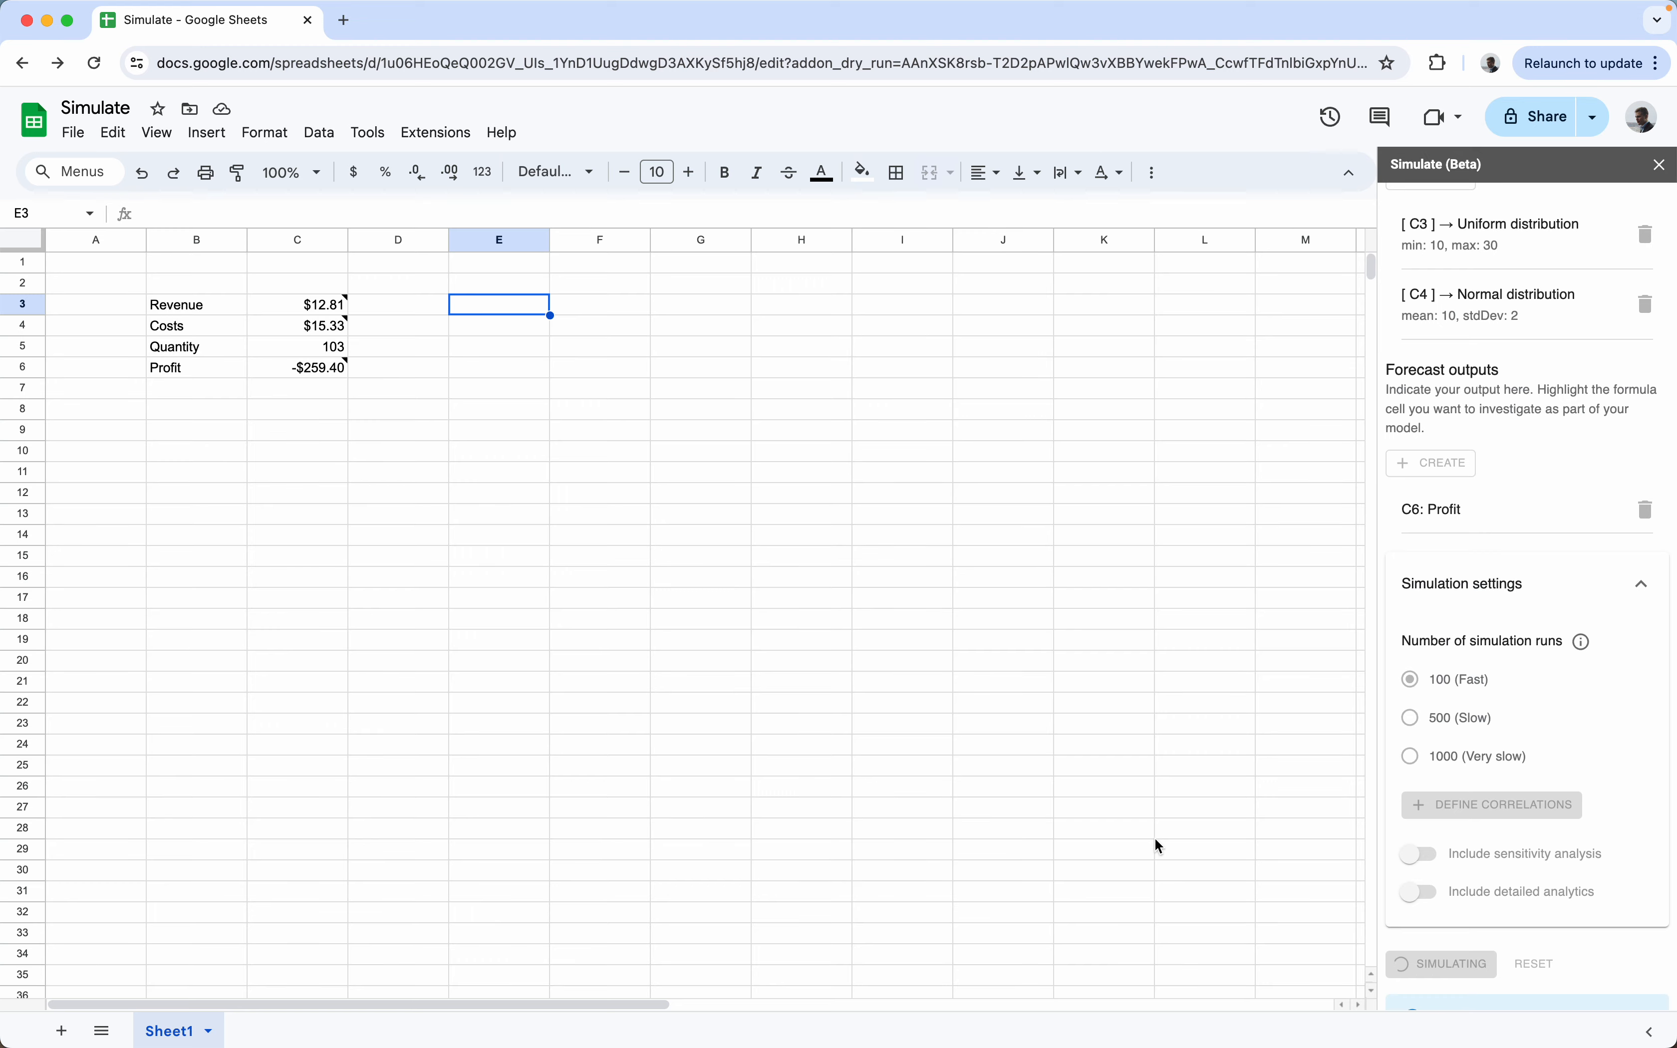
pyautogui.scroll(-3, 1458, 899)
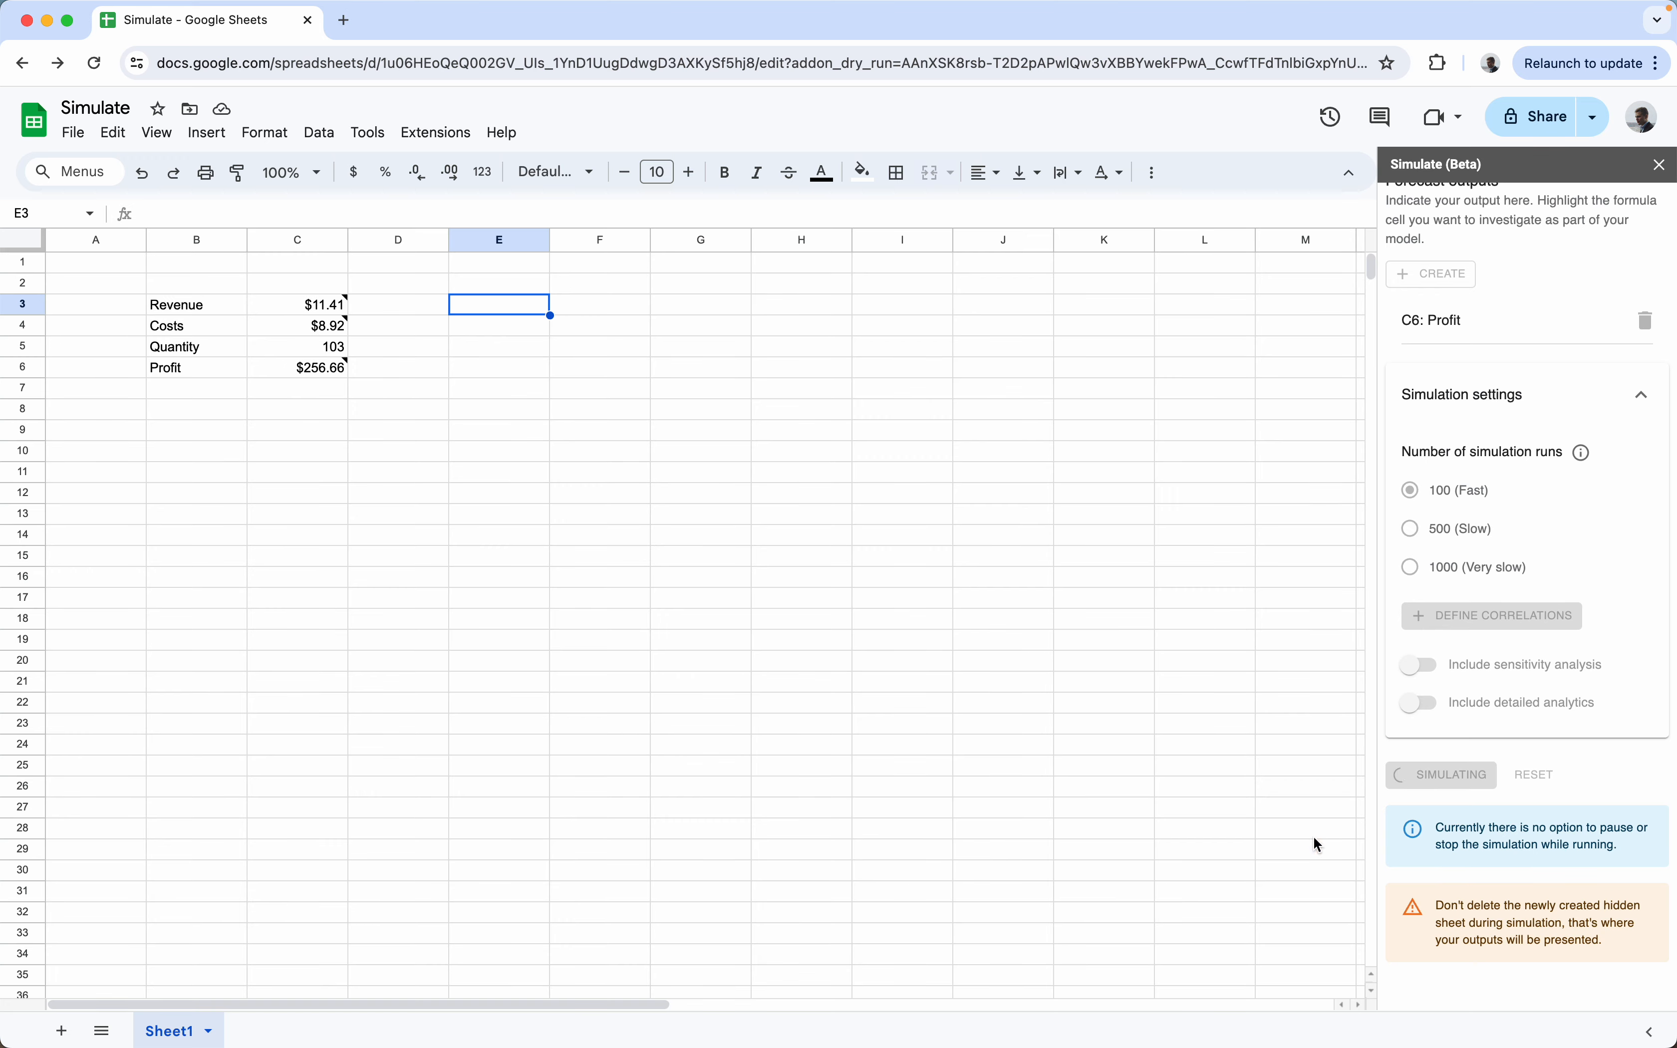
pyautogui.click(371, 350)
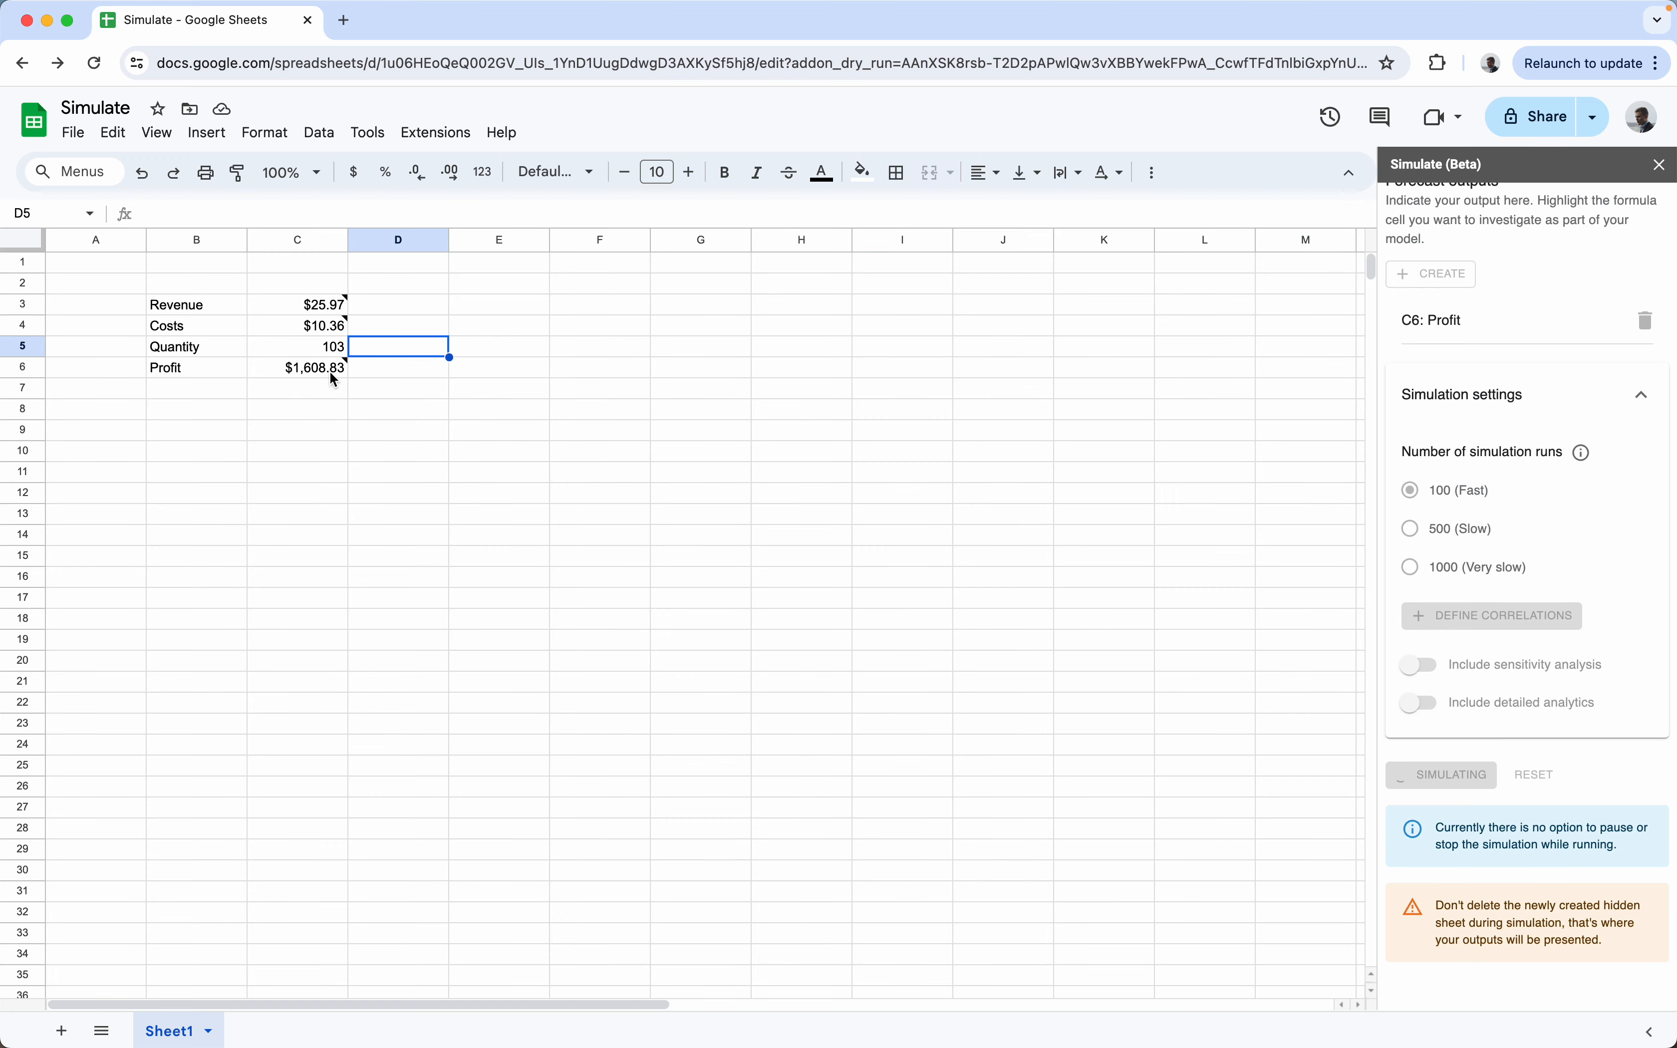
pyautogui.click(415, 333)
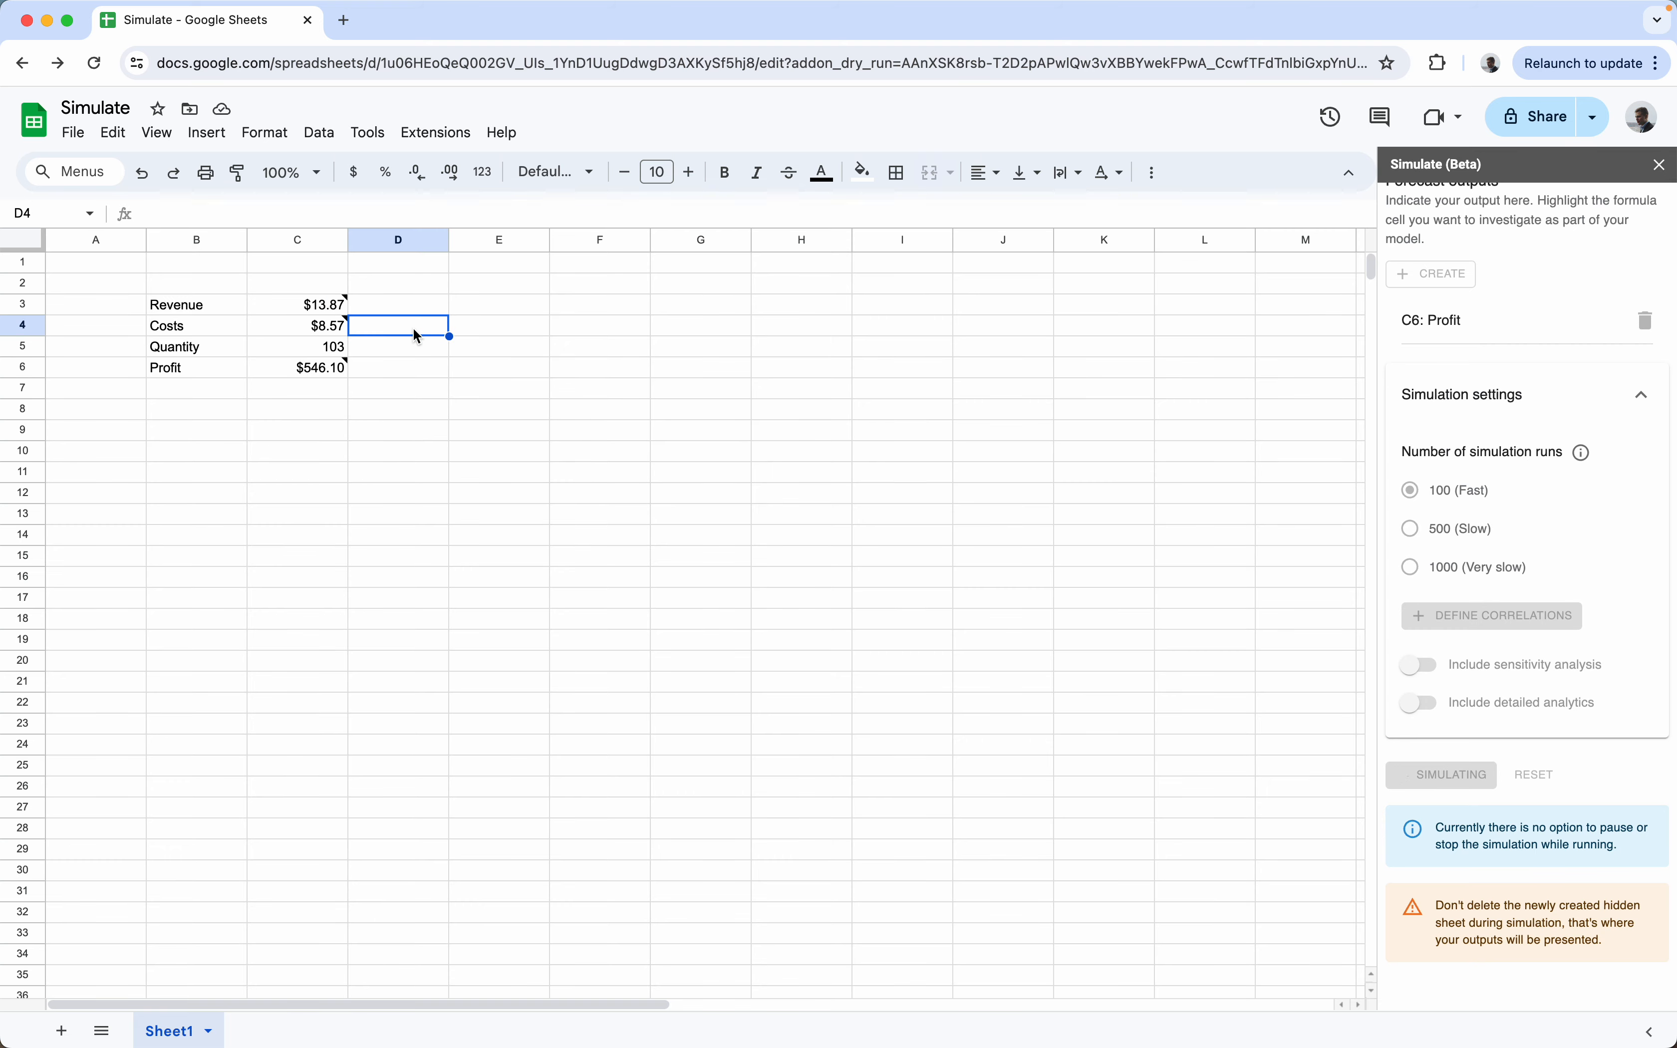
# Step: Open the full output of the finished Profit simulation and examine its run data, automatic note and histogram
pyautogui.scroll(1, 1413, 429)
pyautogui.scroll(5, 1413, 430)
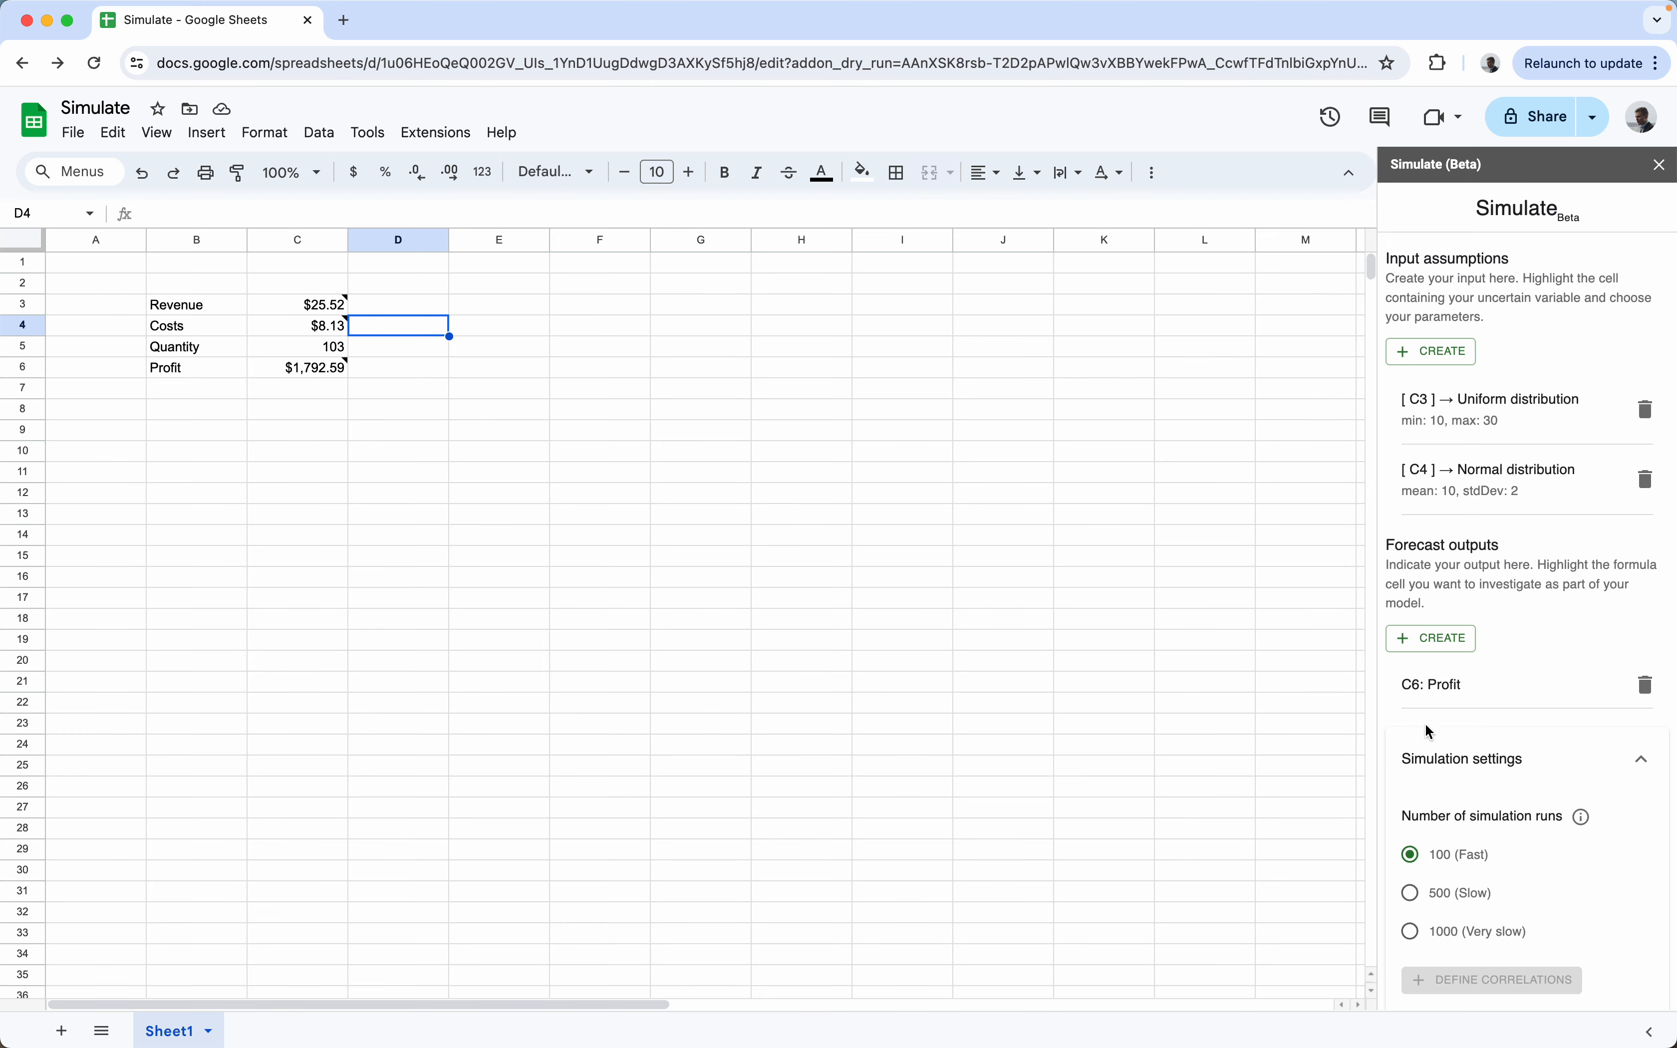
pyautogui.scroll(-6, 1431, 731)
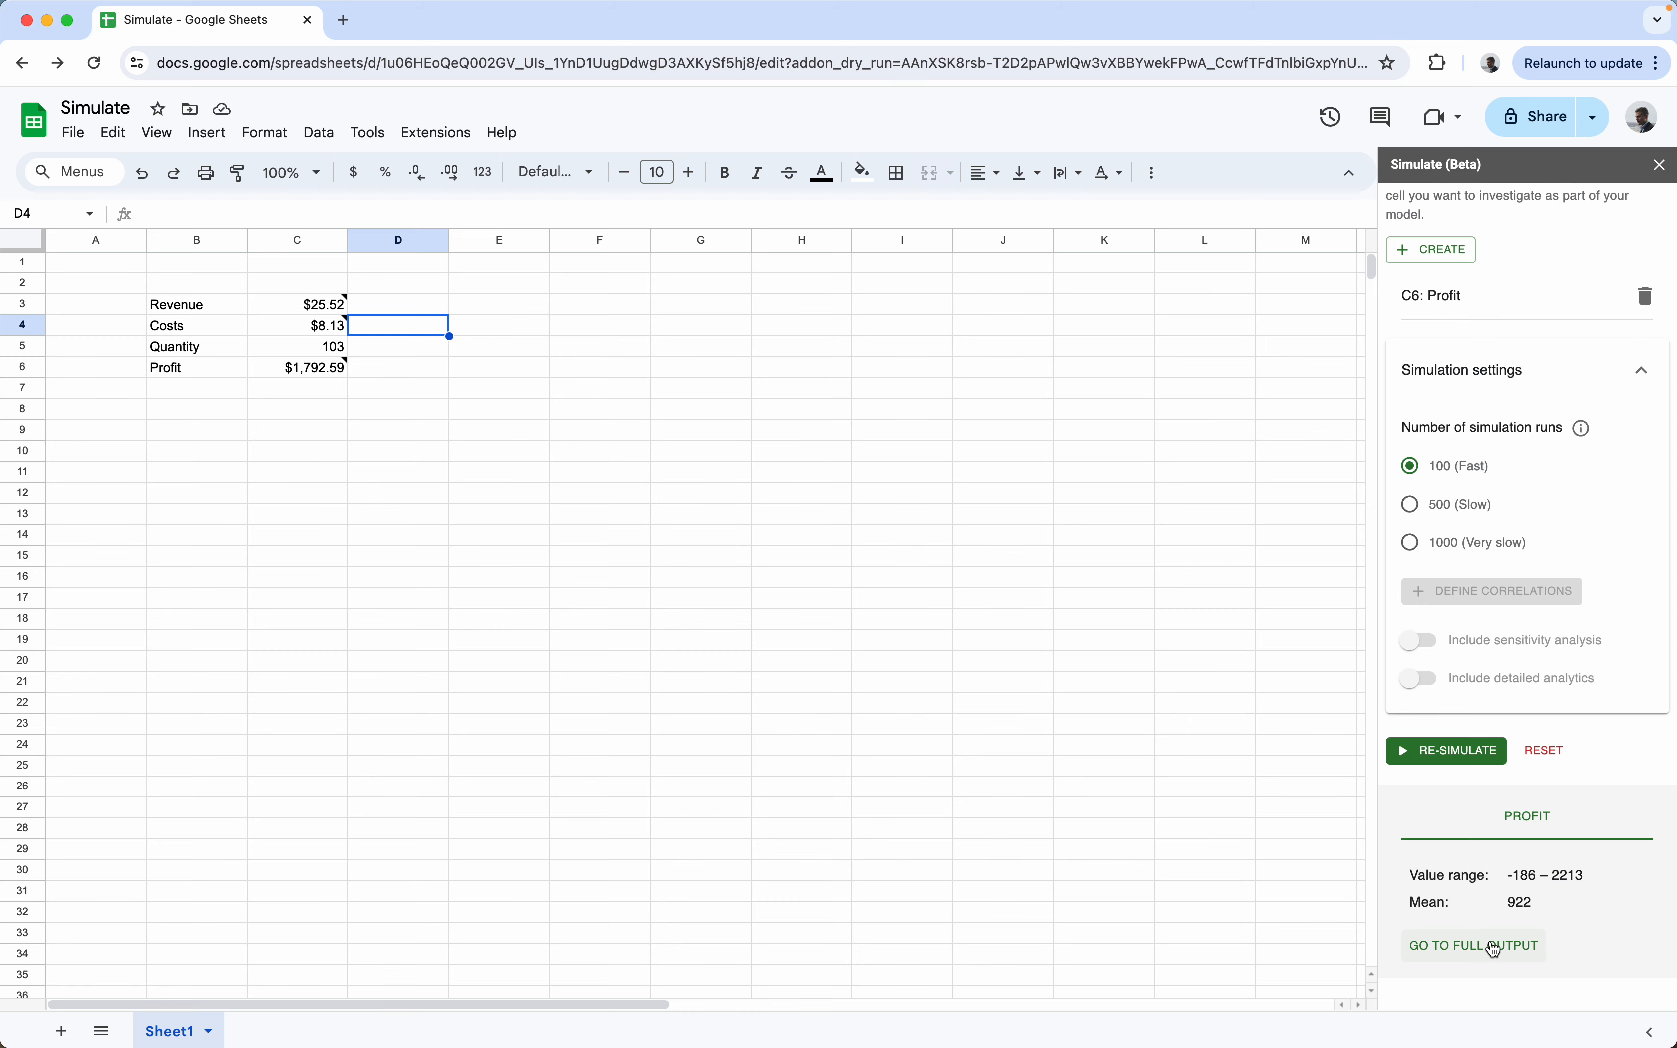
pyautogui.click(102, 1031)
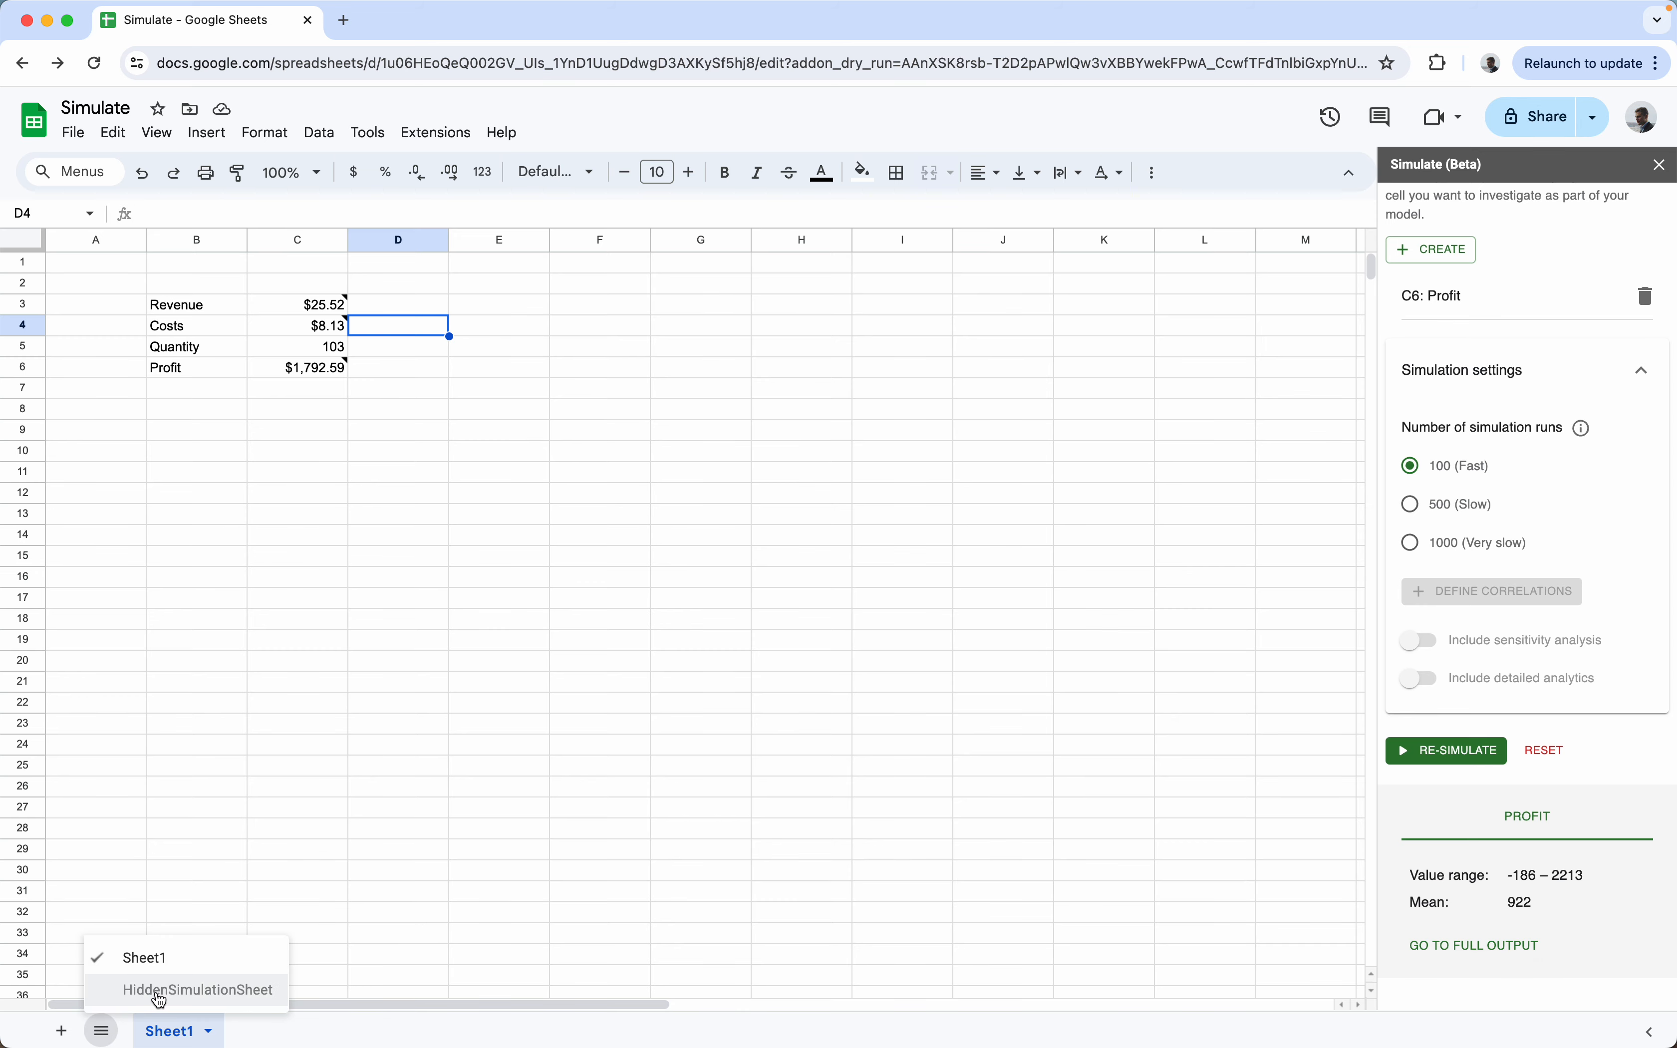
pyautogui.click(731, 768)
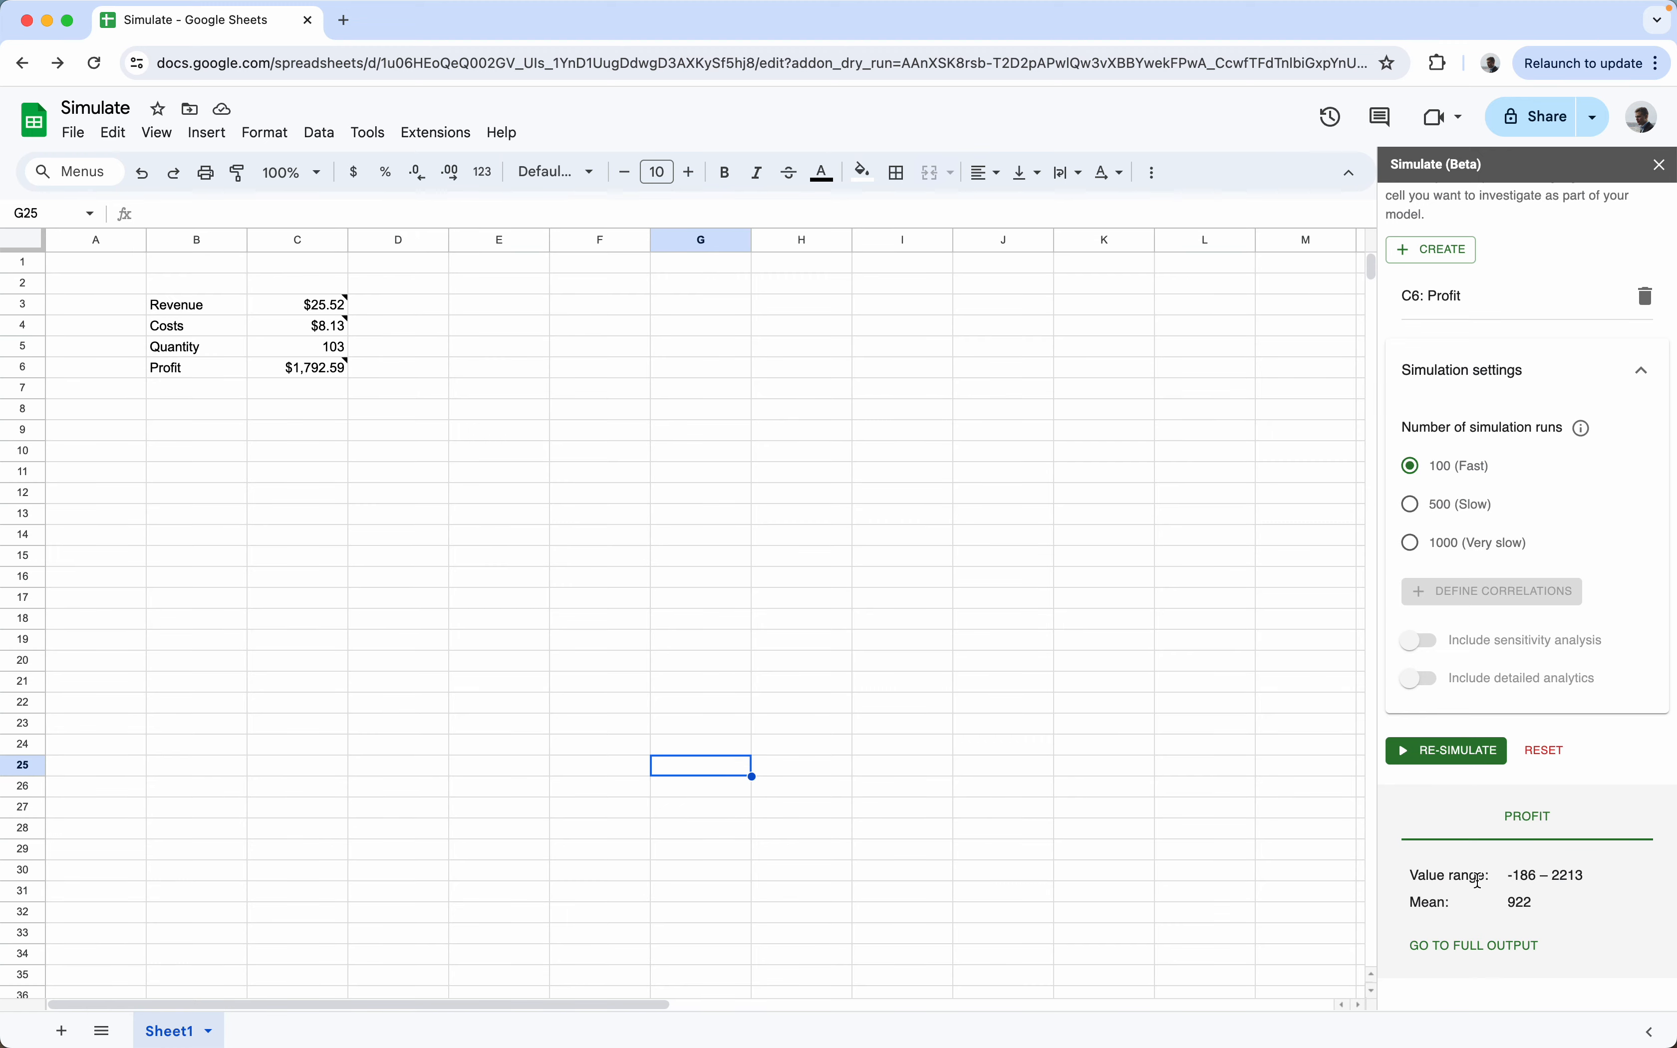
pyautogui.click(1467, 944)
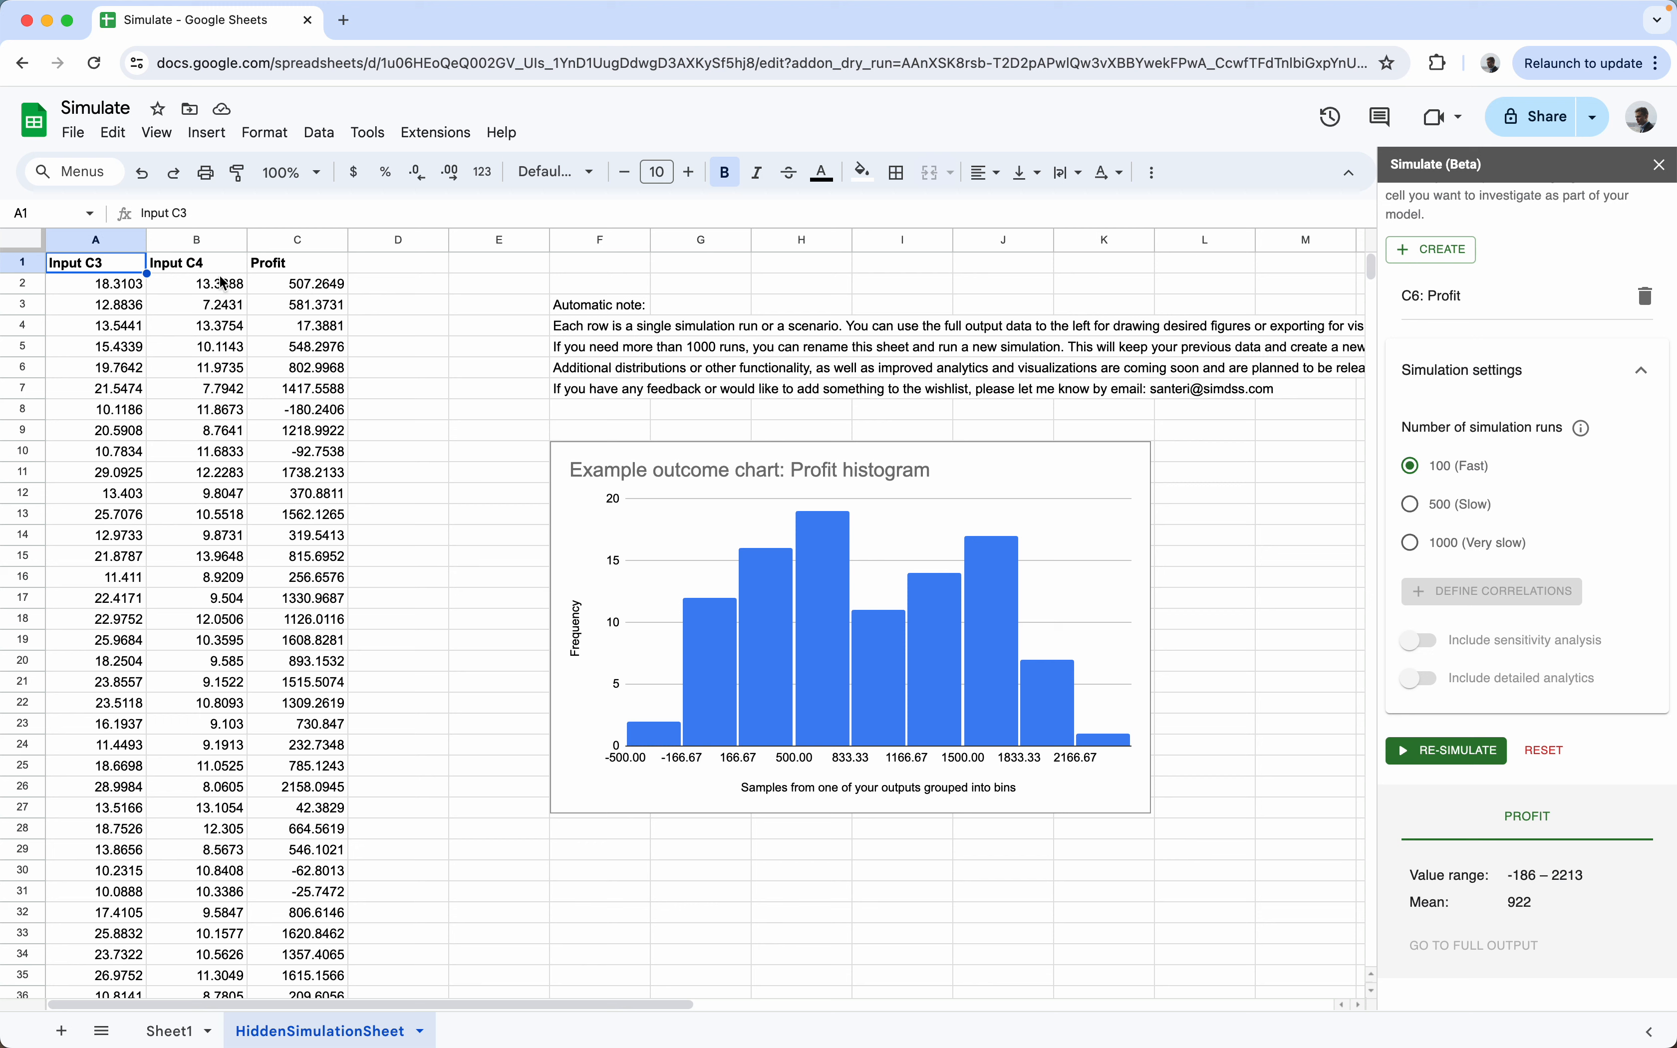
pyautogui.click(523, 309)
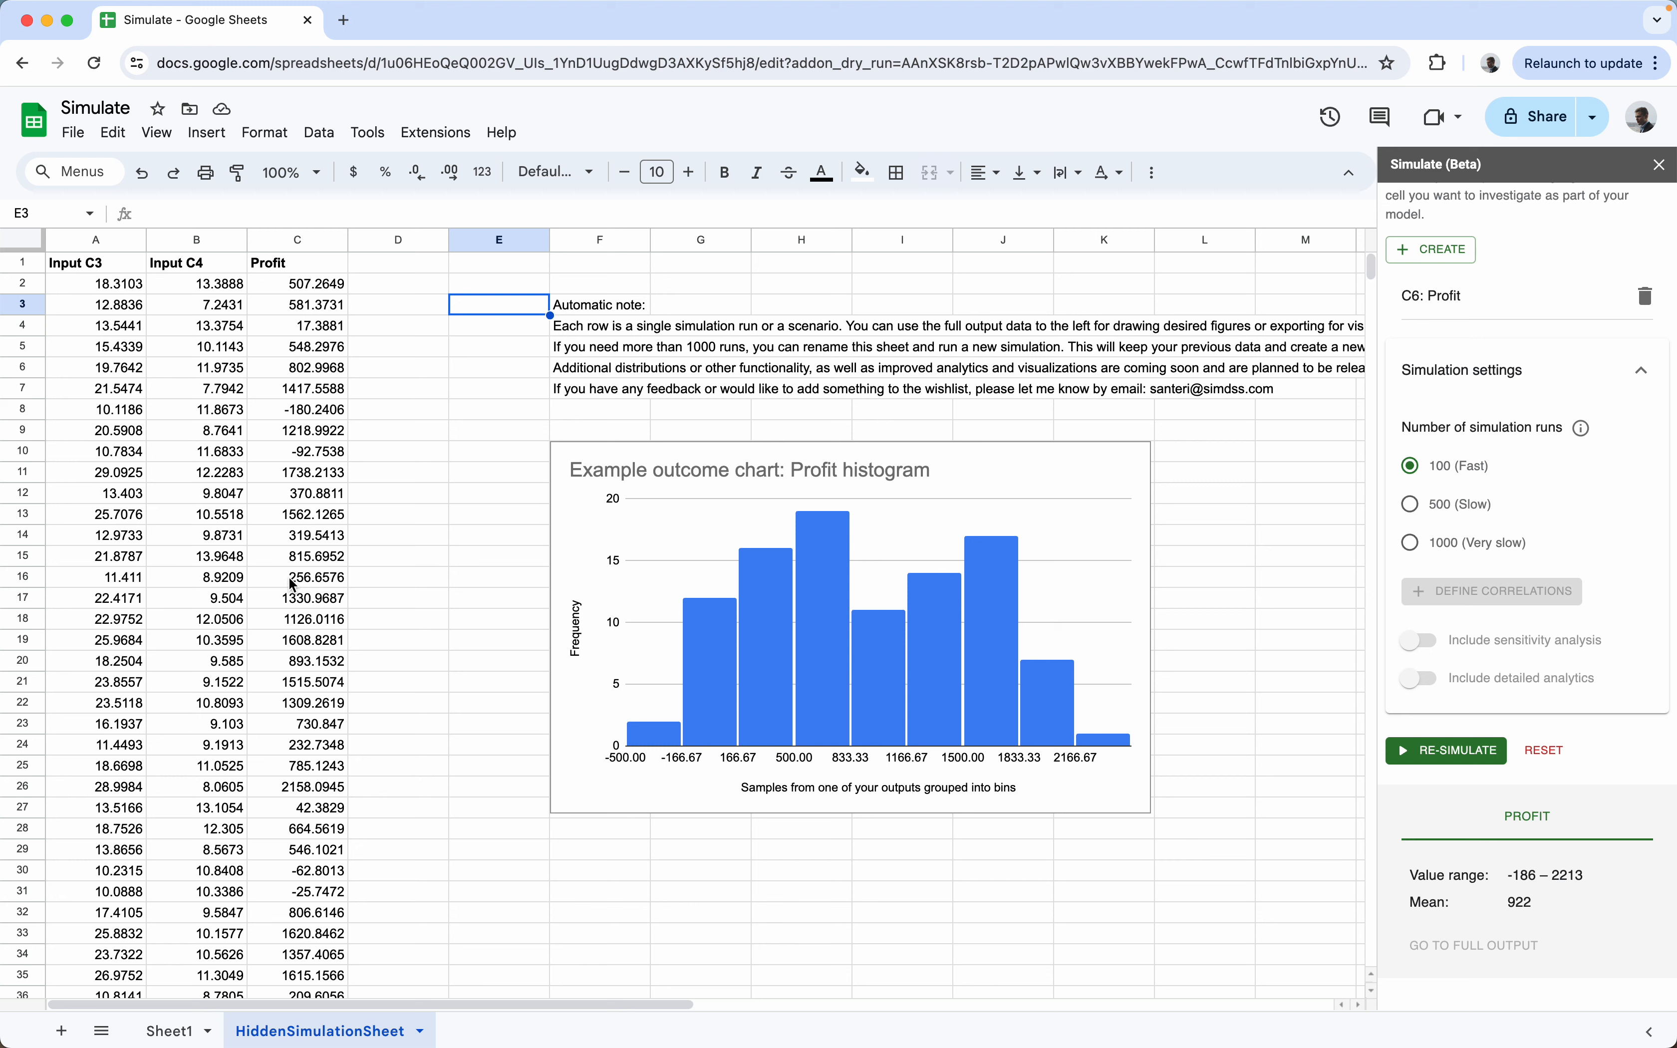
pyautogui.click(564, 429)
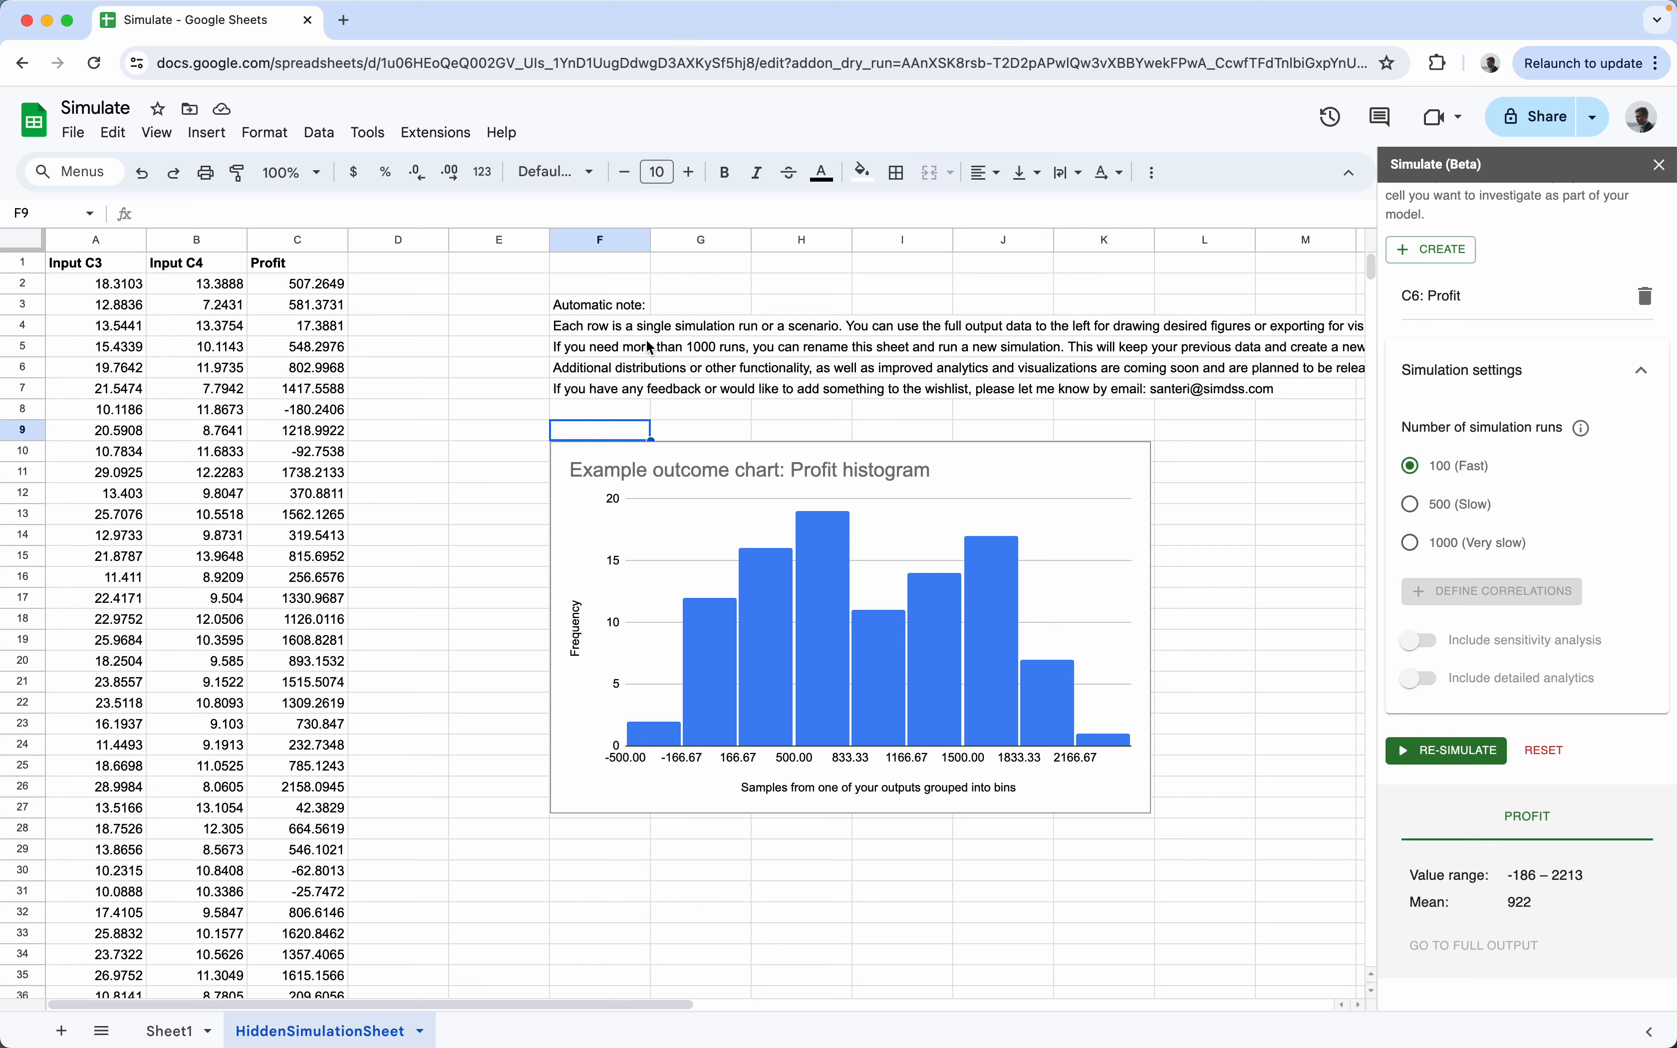
pyautogui.click(420, 617)
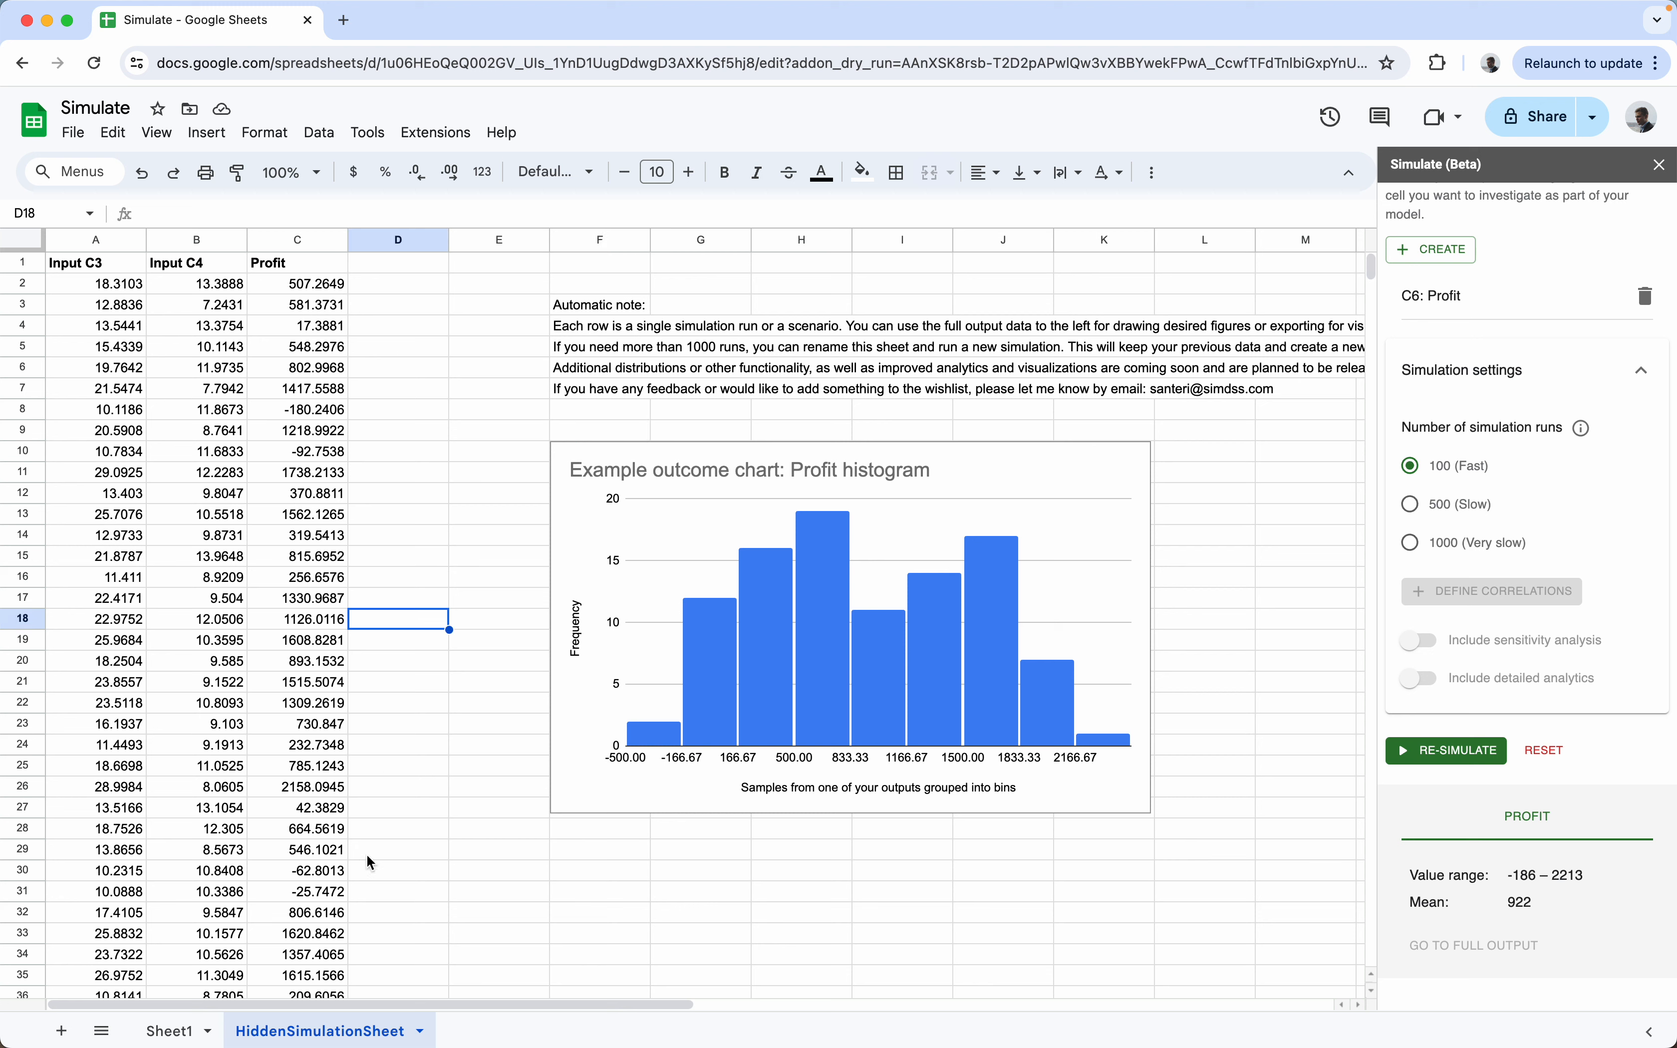
# Step: Rename the HiddenSimulationSheet output sheet as run1 and run the simulation again with 100 (Fast) runs
pyautogui.rightClick(352, 1029)
pyautogui.click(300, 783)
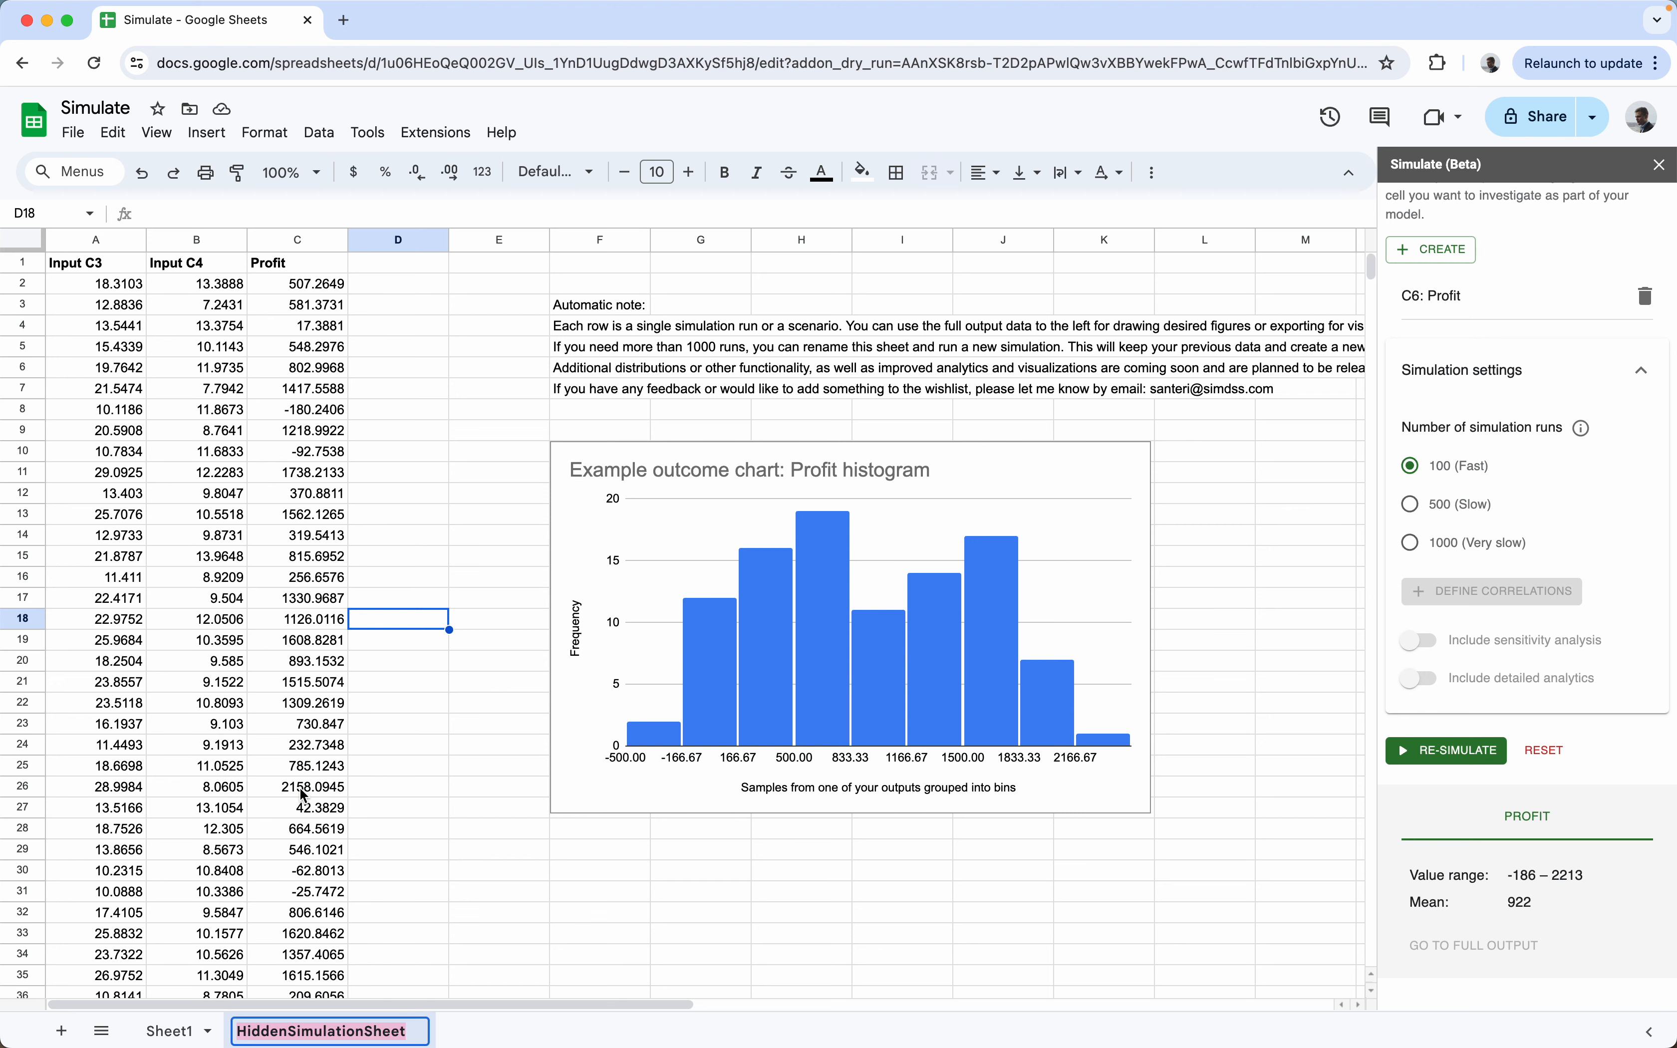
pyautogui.write('run1')
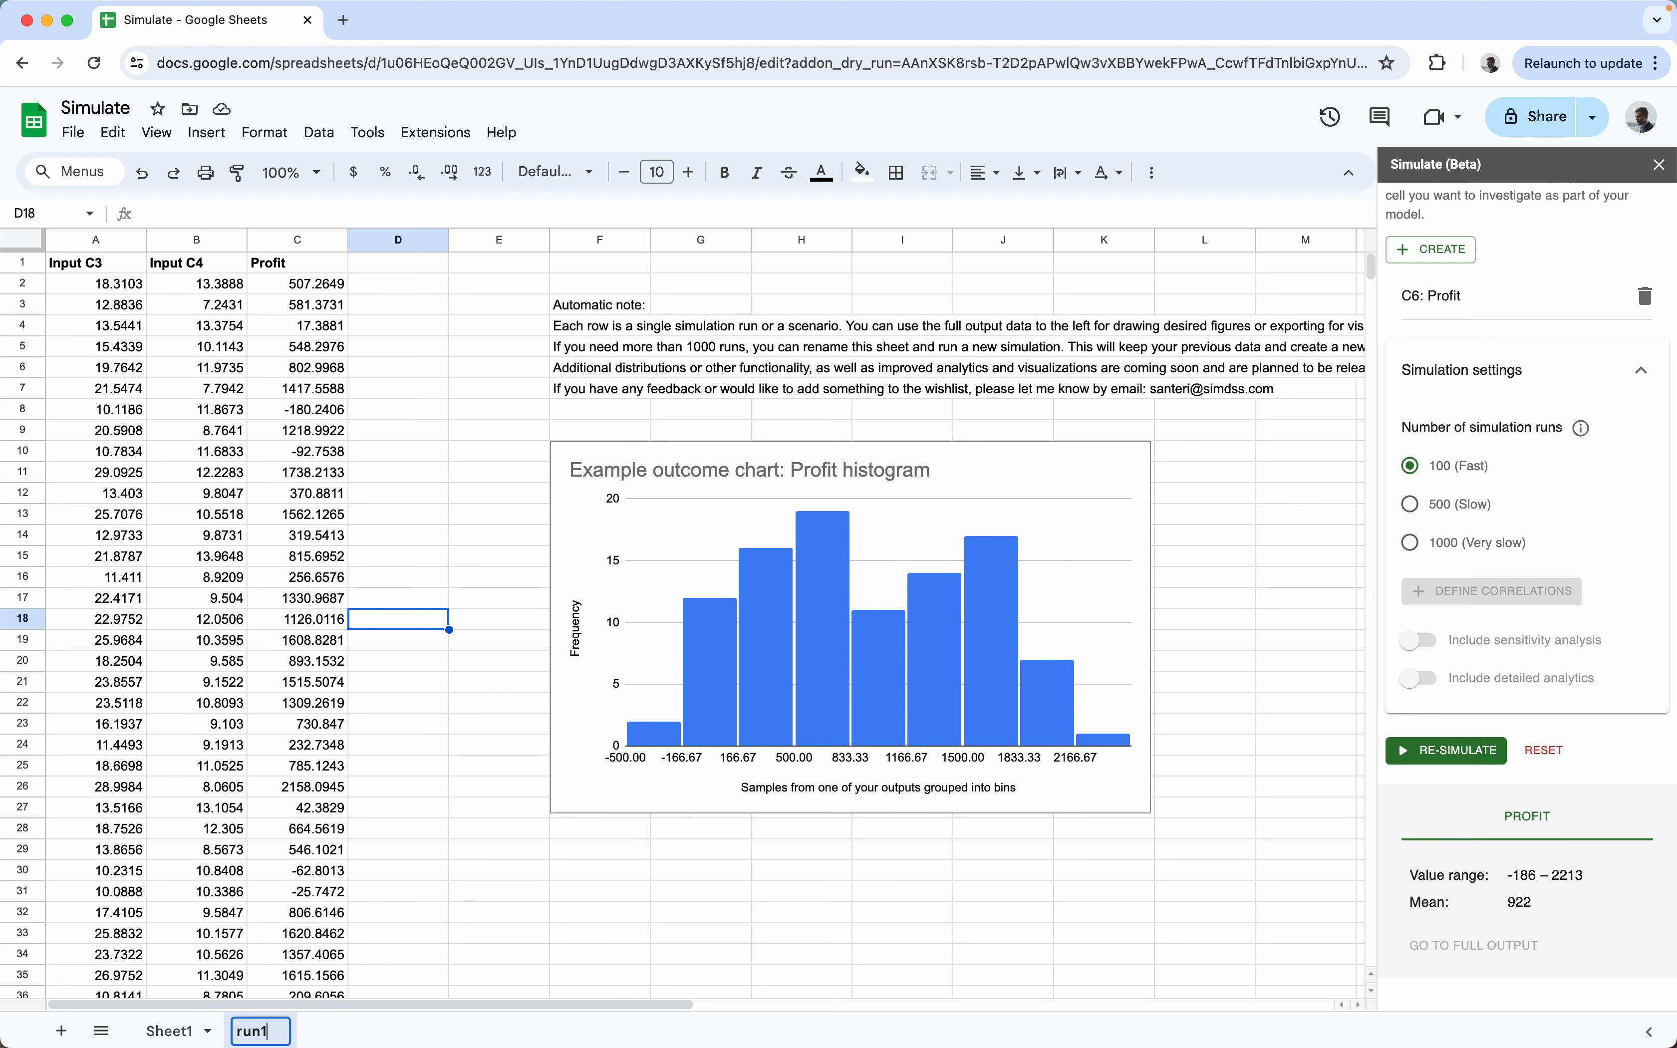
pyautogui.press('Return')
pyautogui.click(1461, 763)
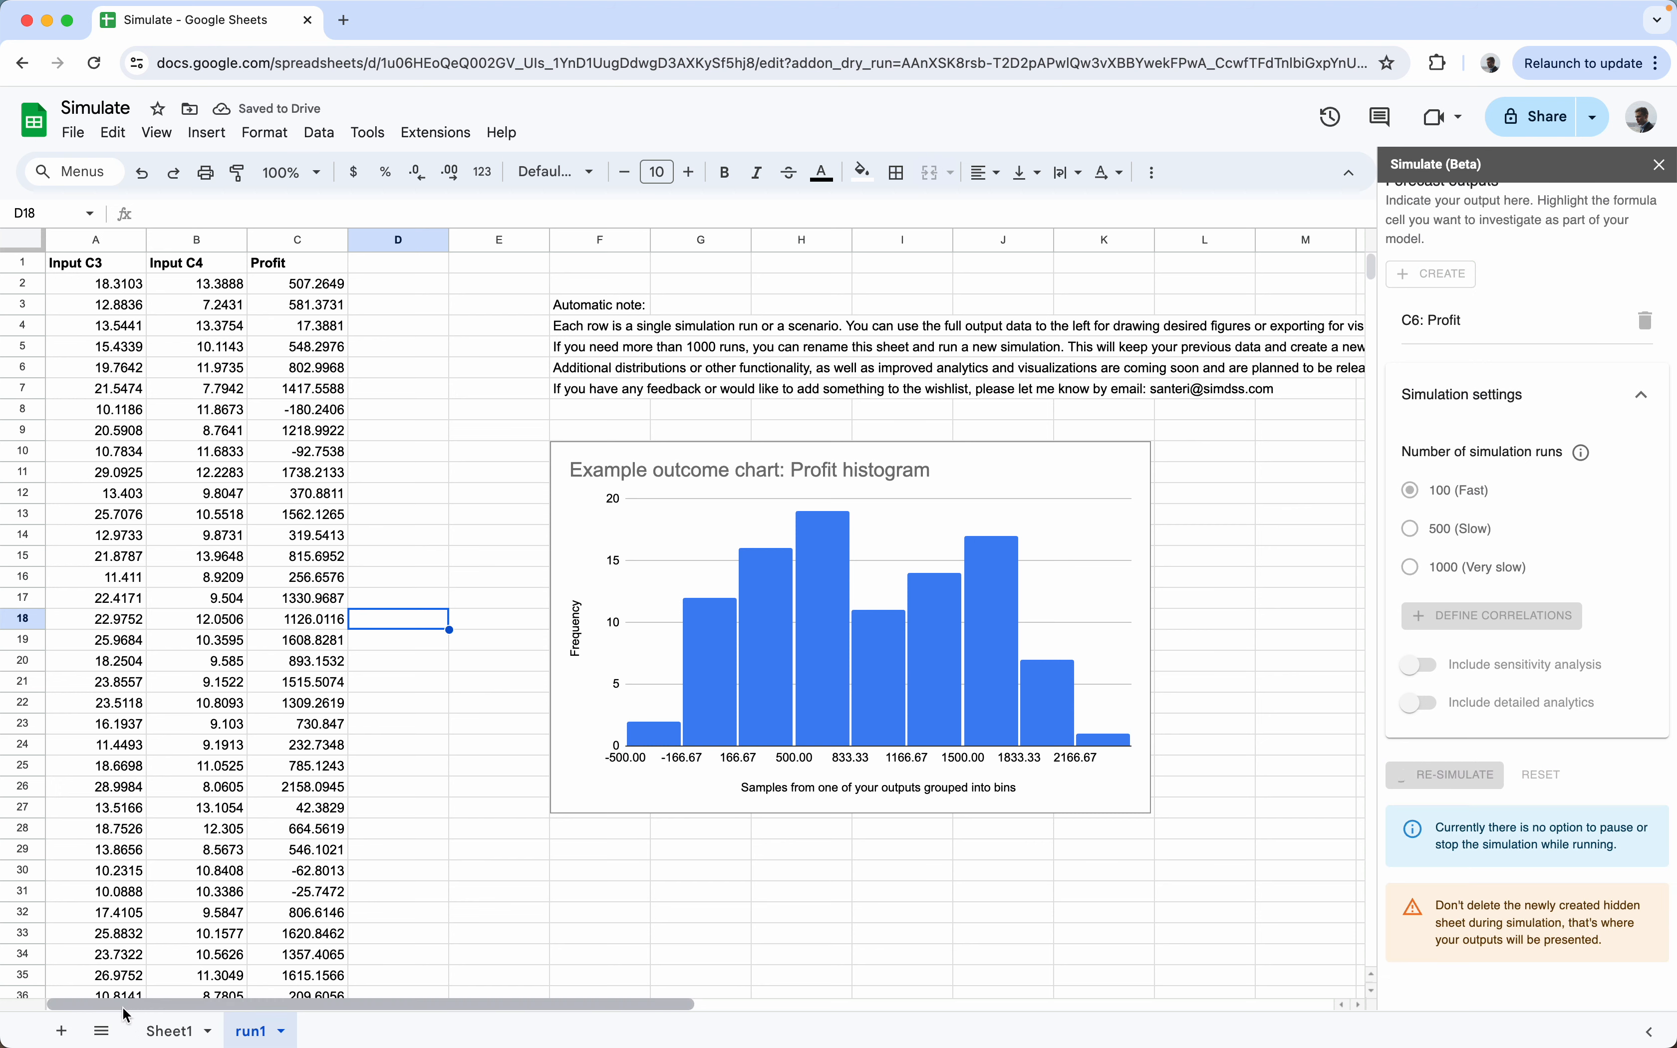
# Step: Check the sheet list and Sheet1 during the rerun, and look through the simulated rows and histogram on run1
pyautogui.click(100, 1030)
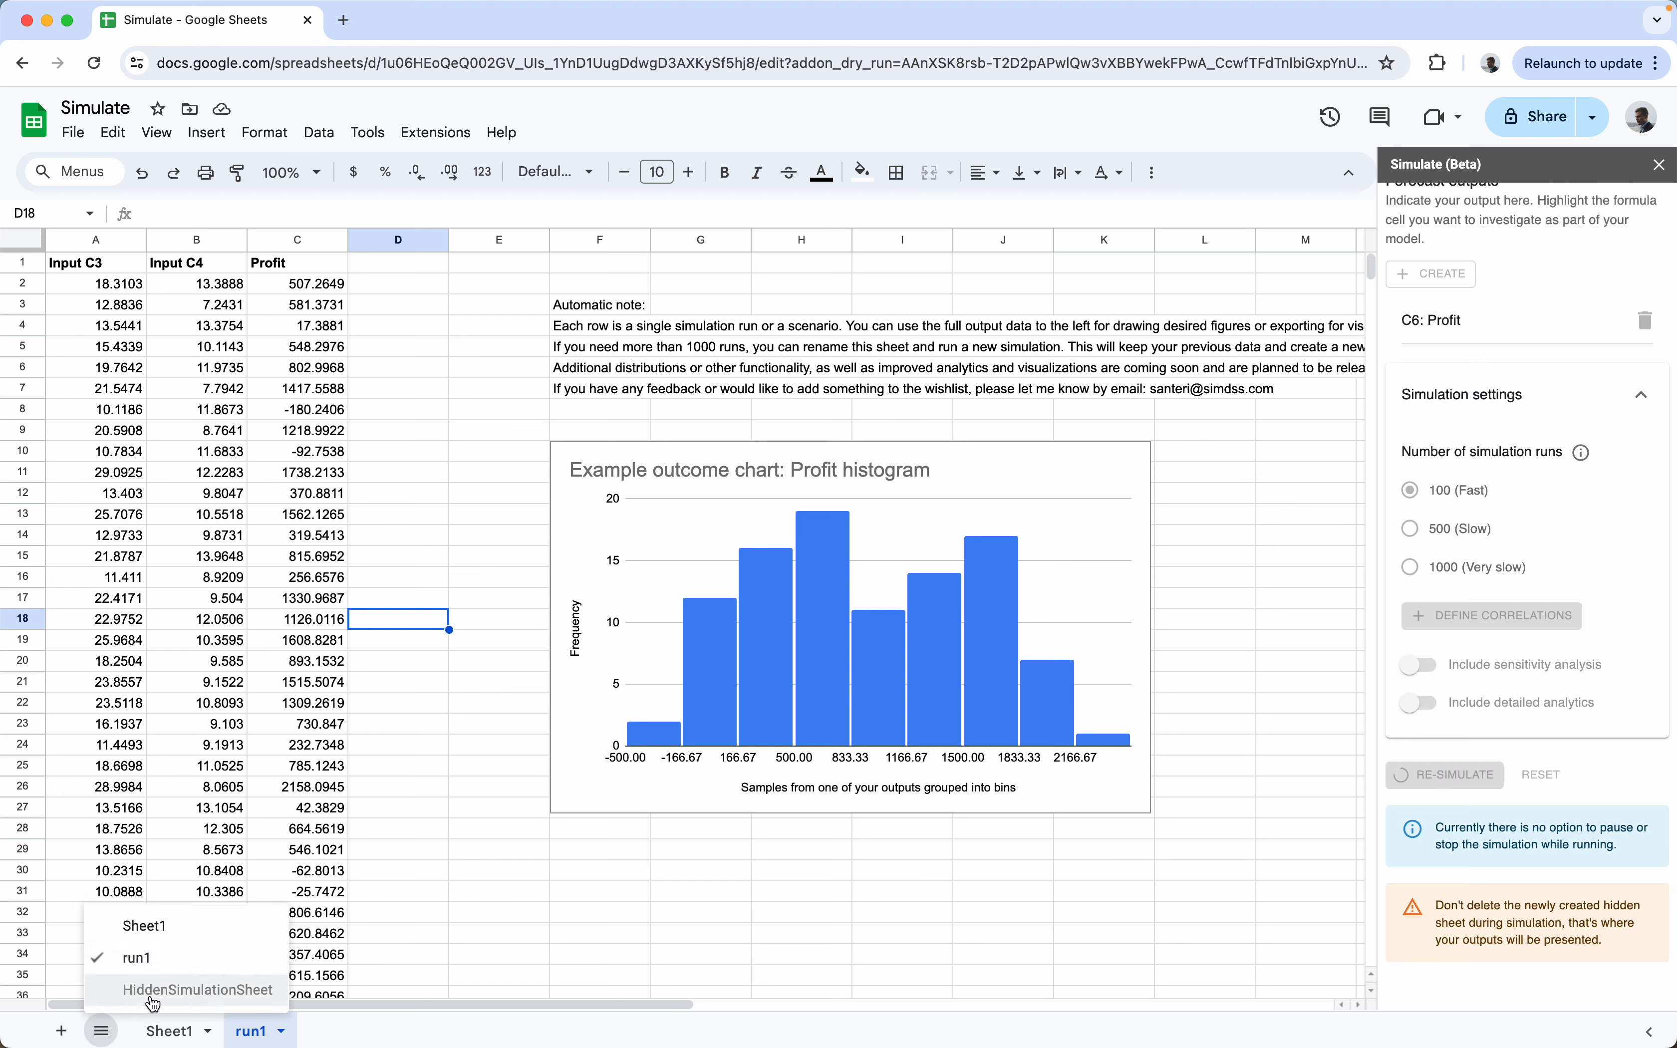
pyautogui.click(463, 850)
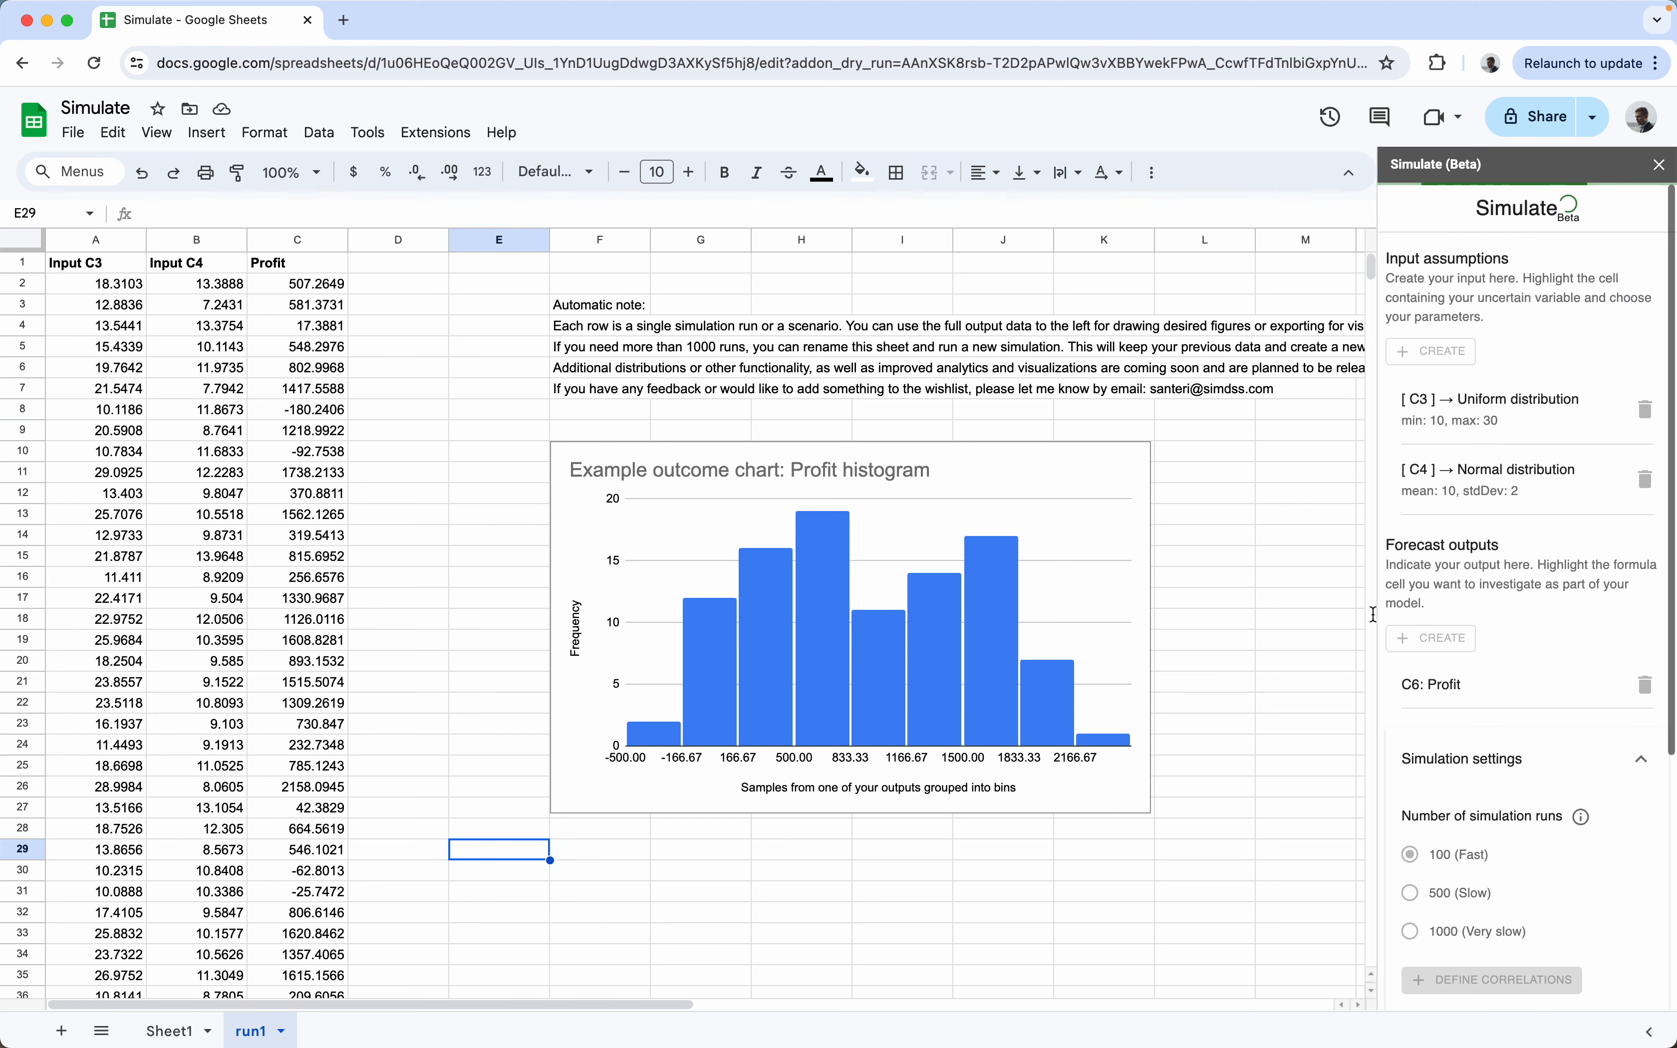
pyautogui.click(159, 1029)
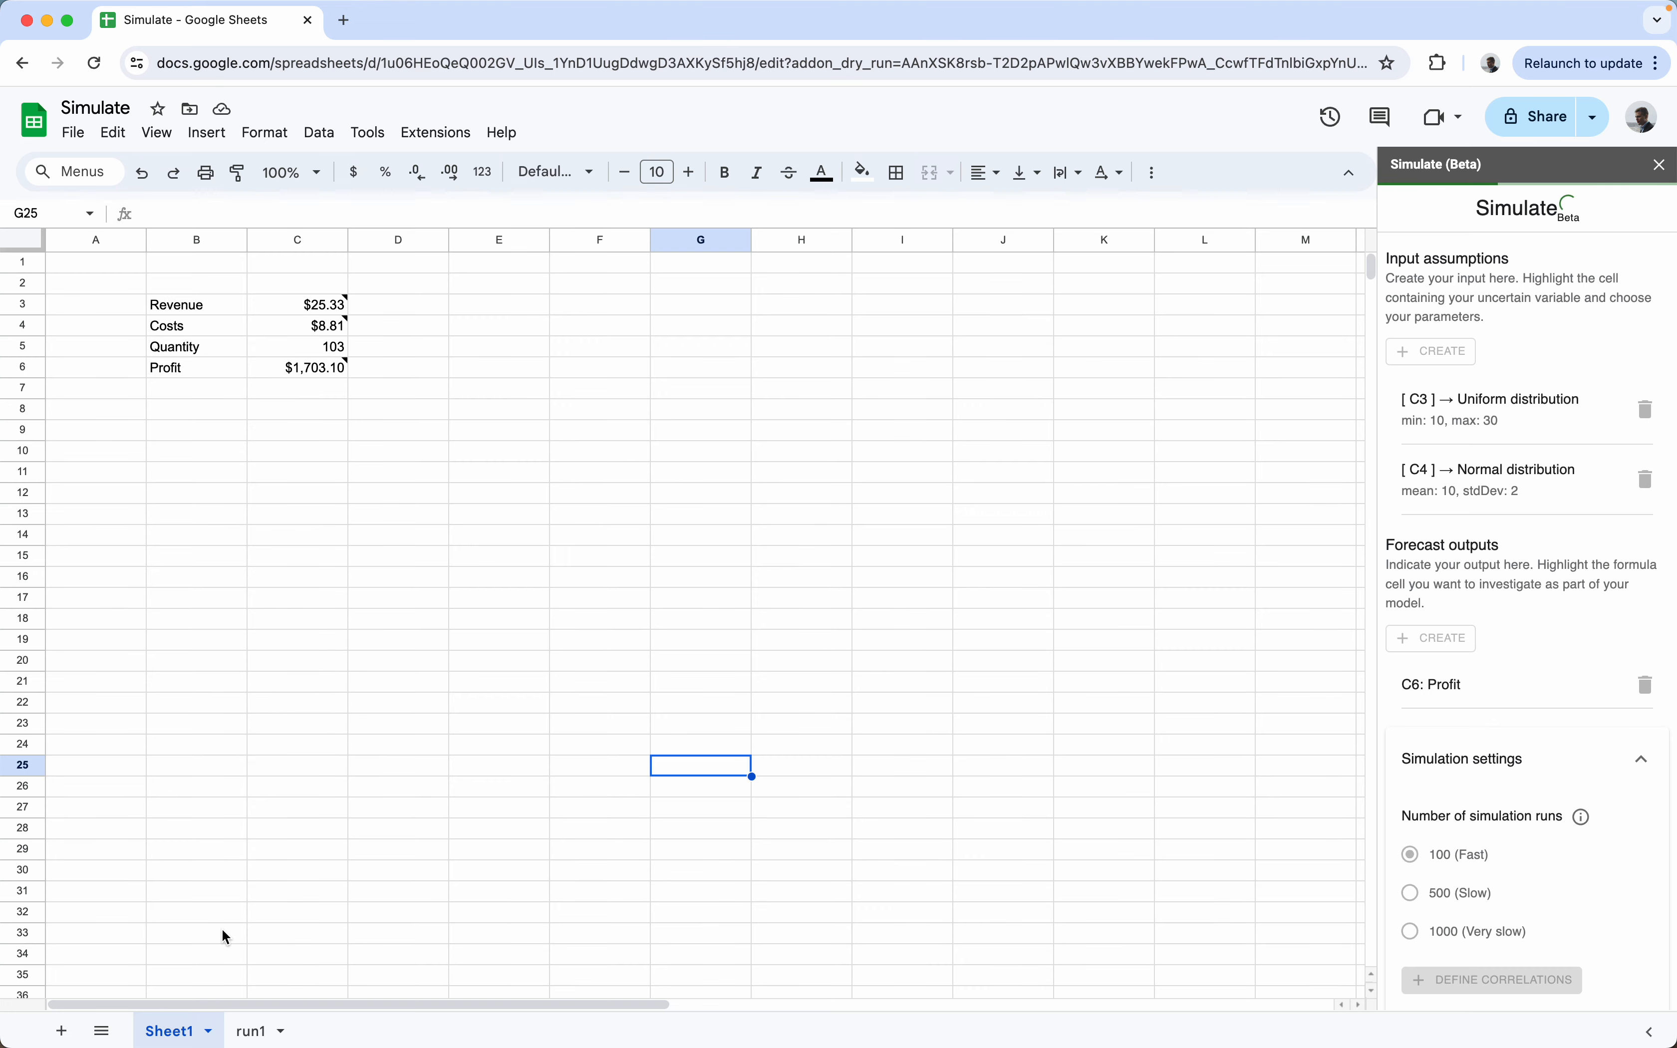
pyautogui.click(253, 1030)
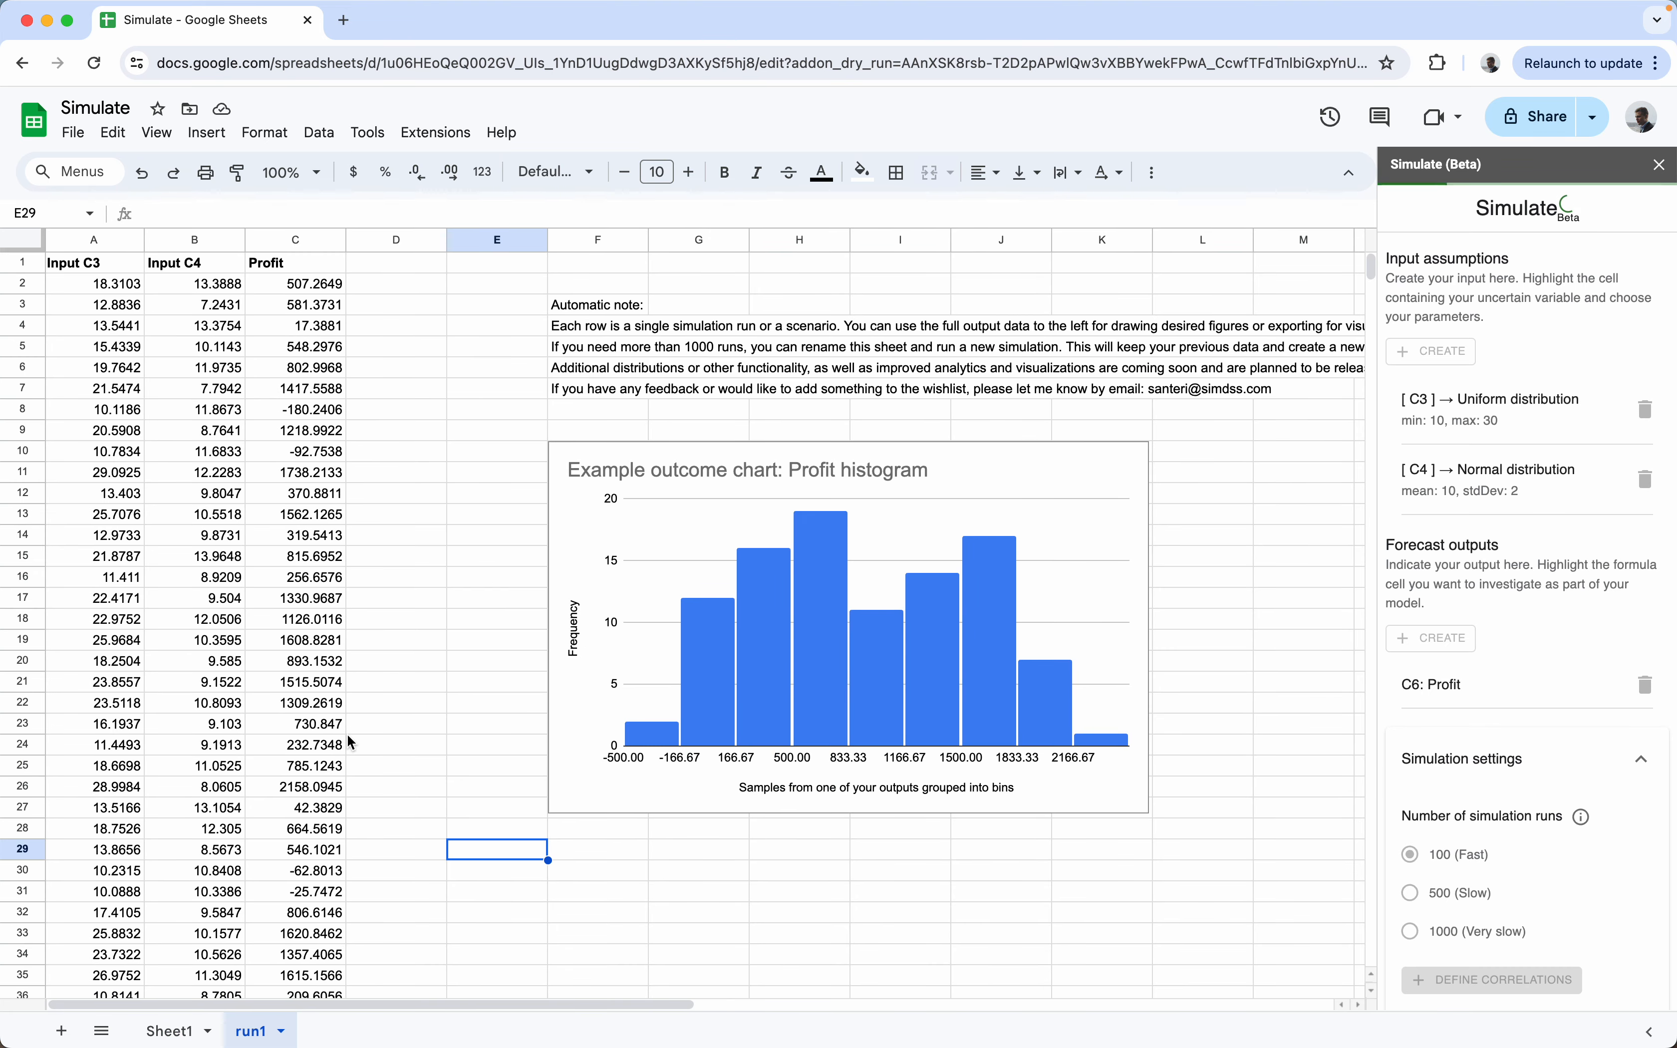
pyautogui.scroll(-1, 328, 672)
pyautogui.scroll(-20, 328, 672)
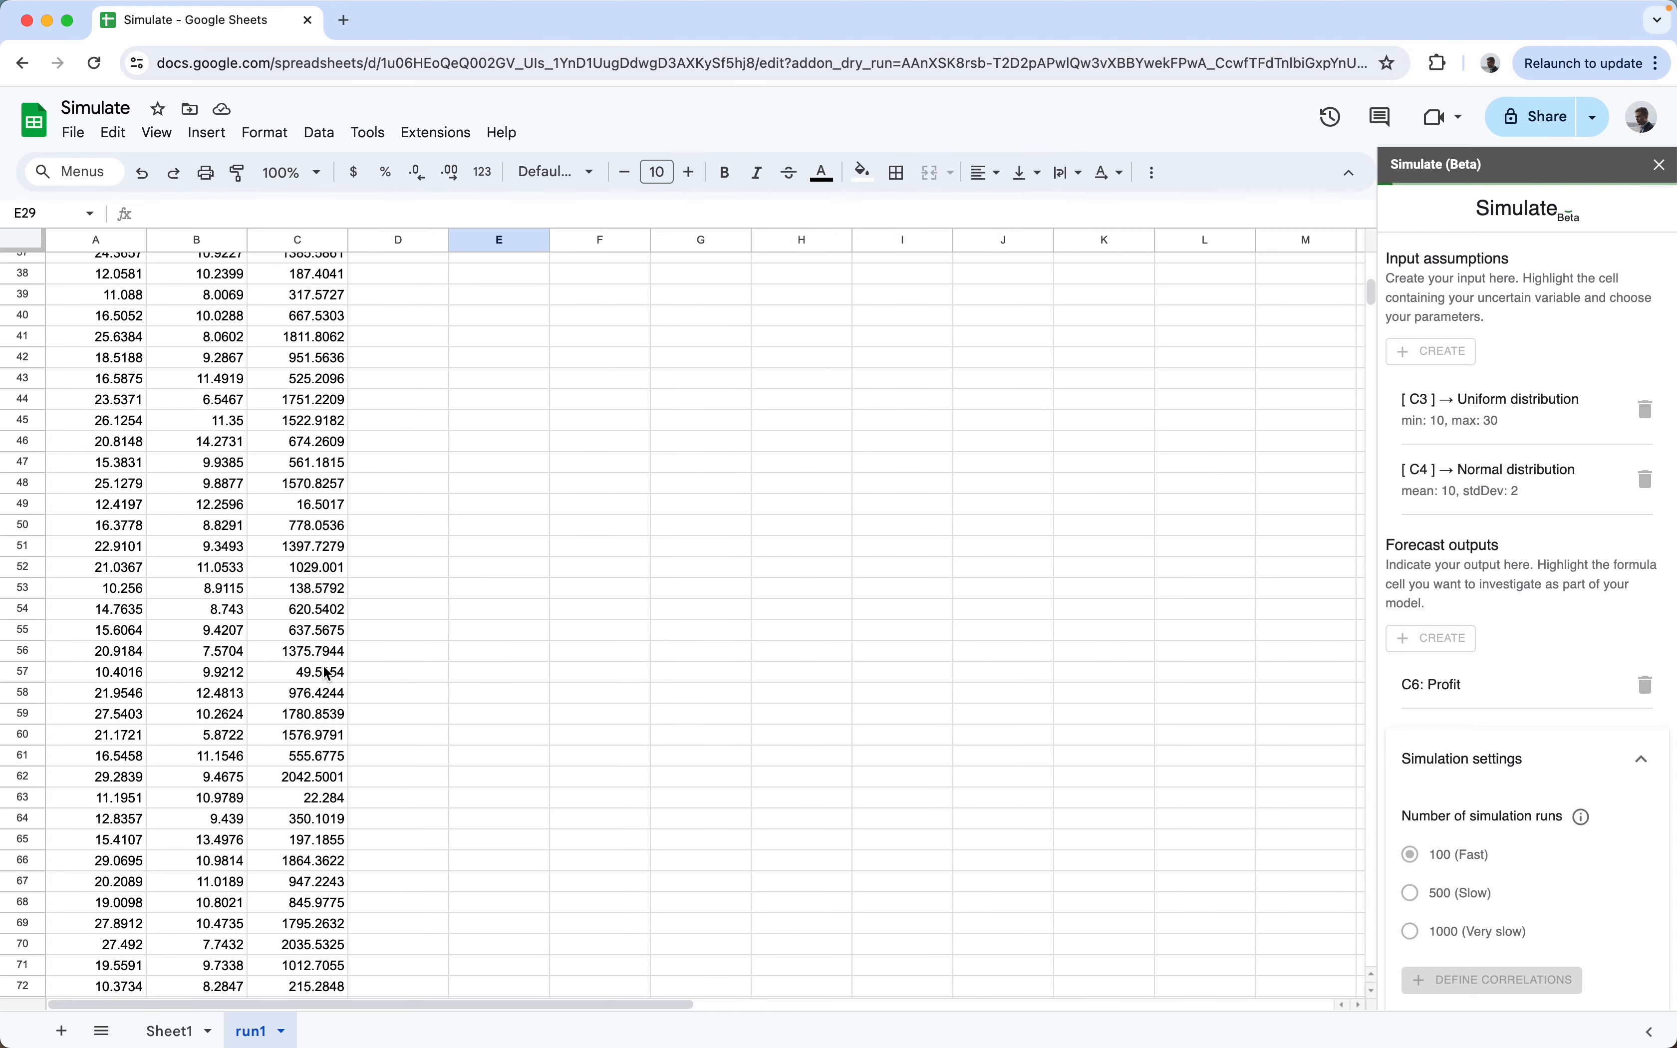
pyautogui.scroll(7, 328, 672)
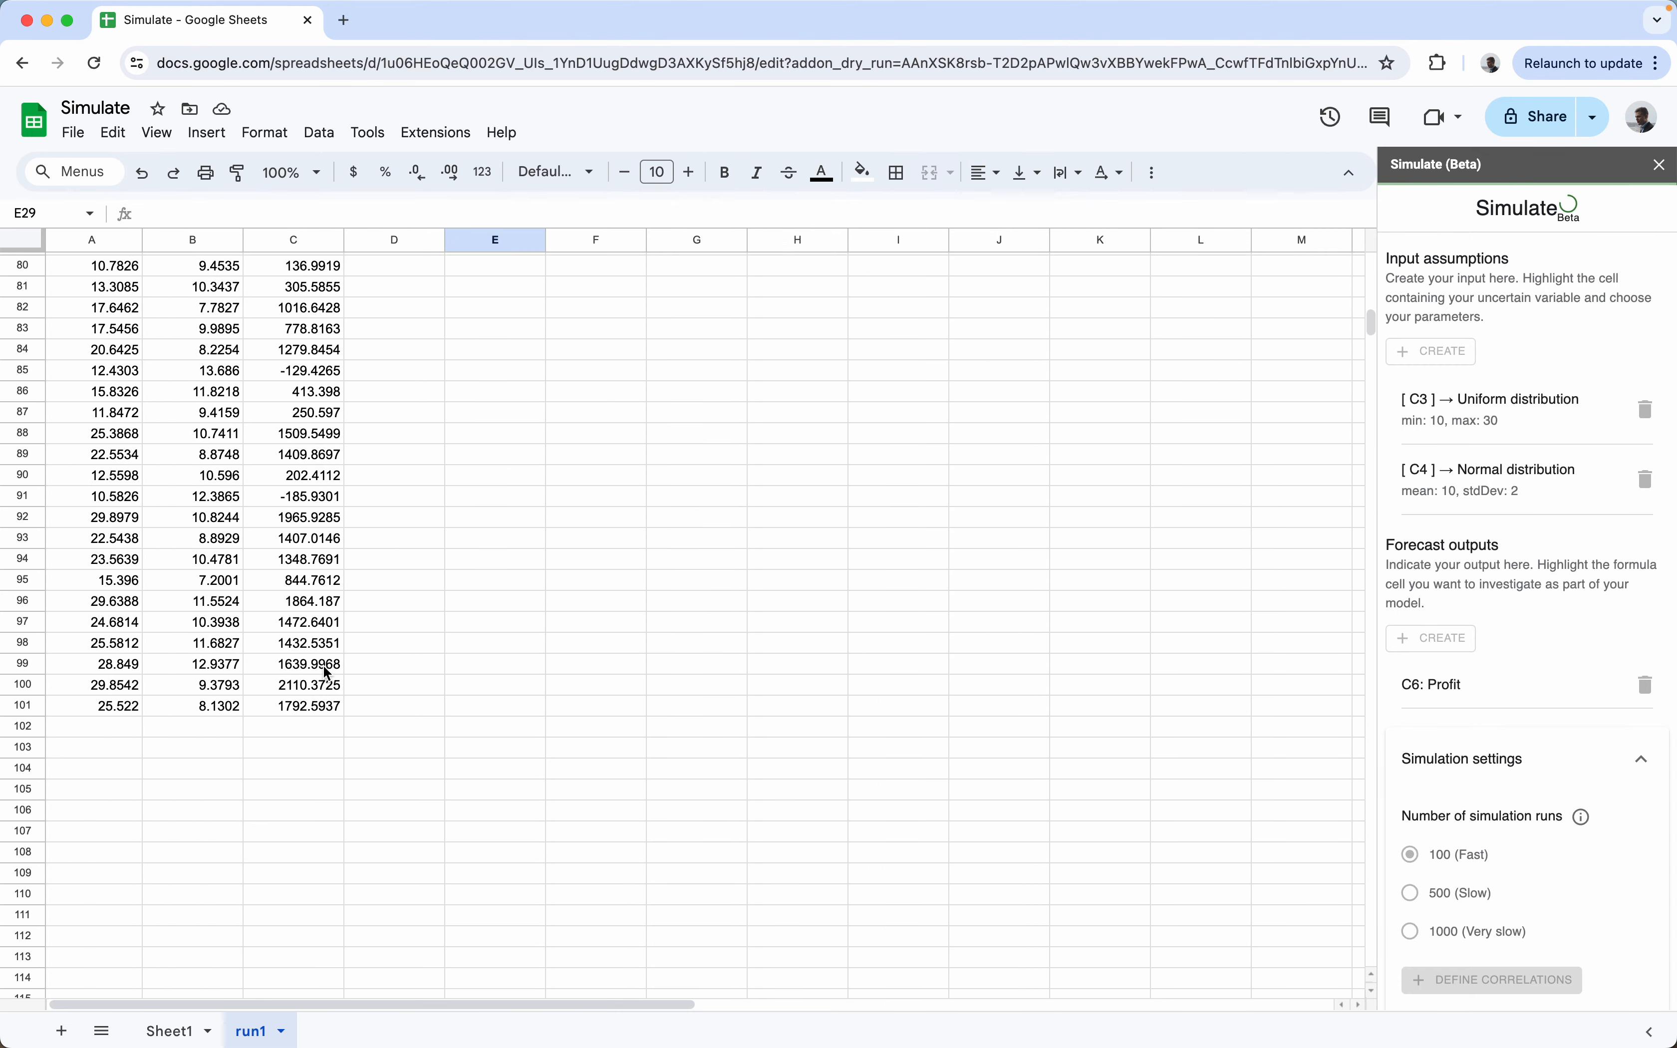
pyautogui.scroll(14, 328, 672)
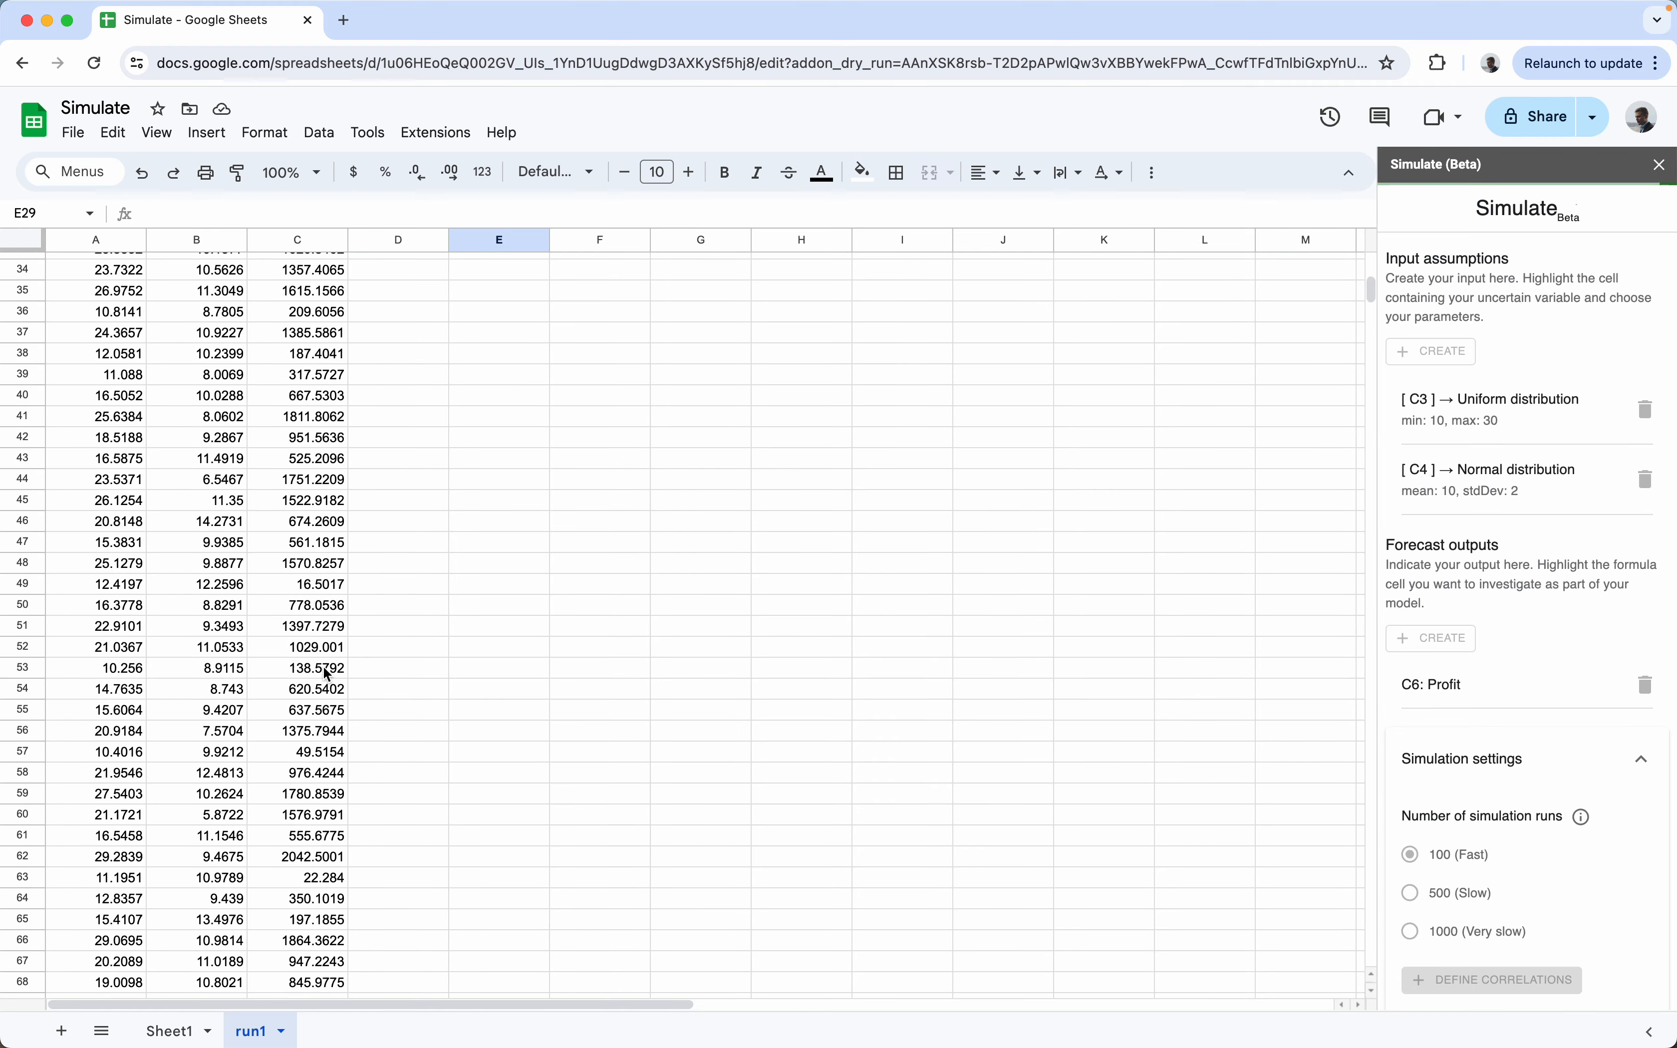
pyautogui.scroll(5, 328, 671)
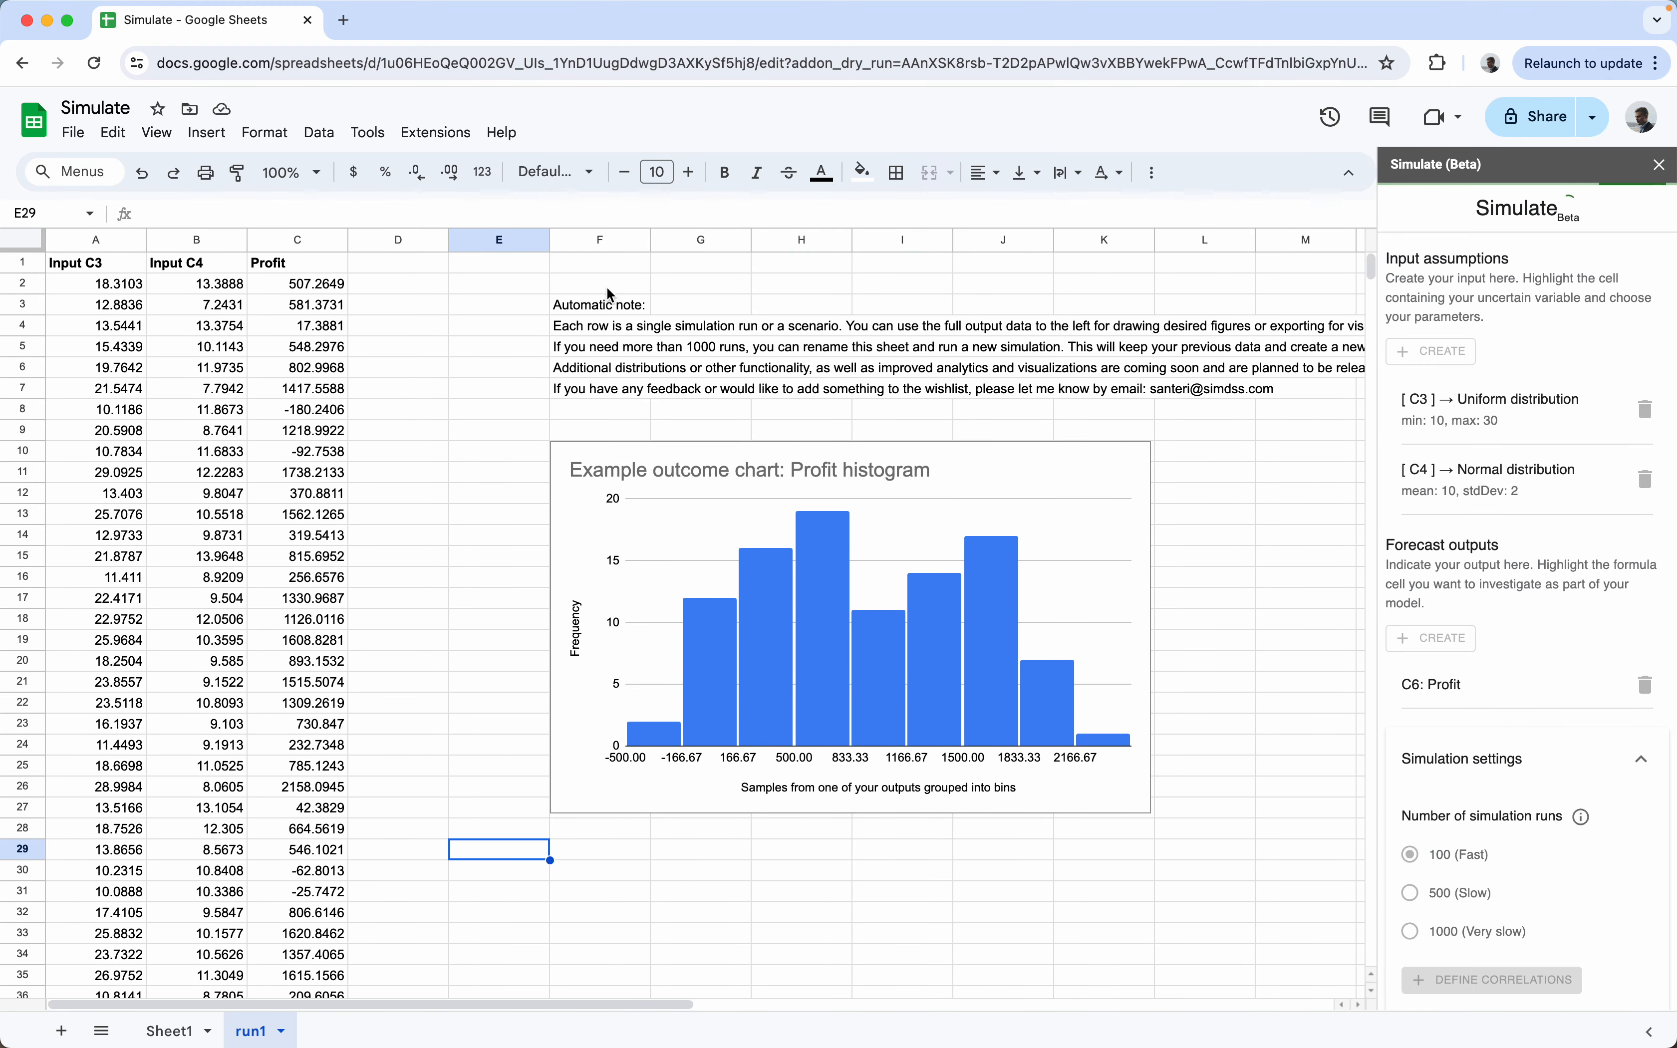
pyautogui.scroll(-1, 523, 808)
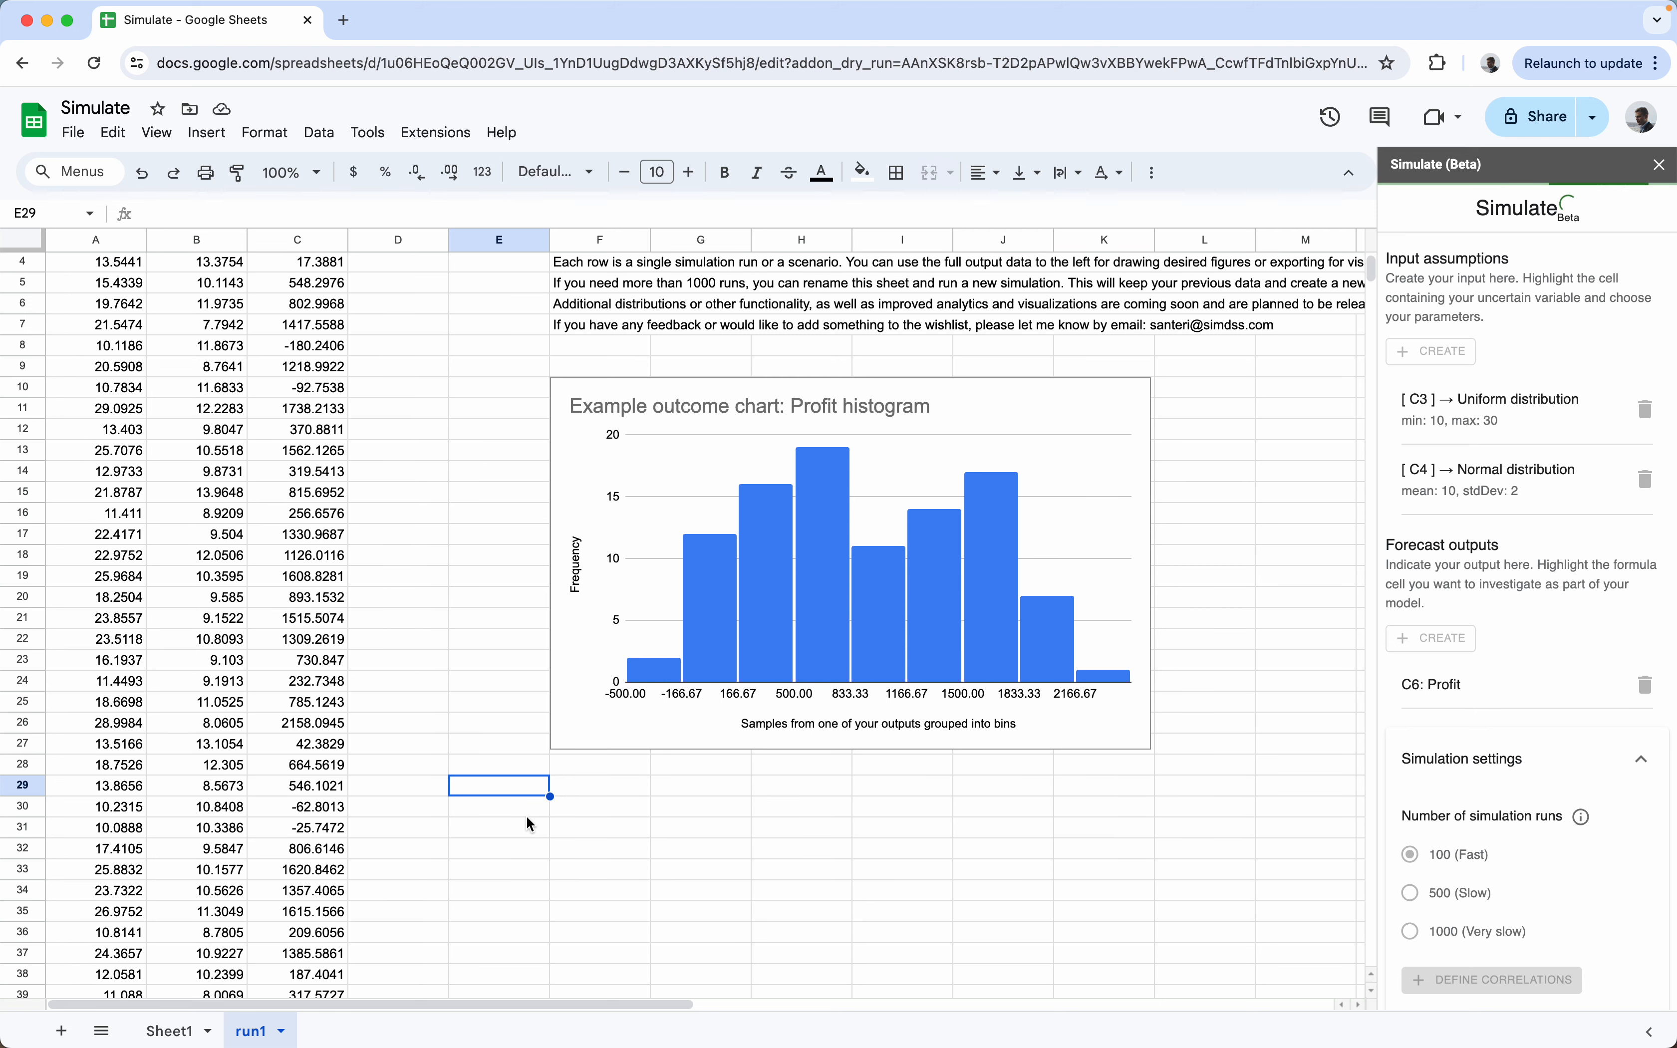
pyautogui.scroll(-5, 1420, 699)
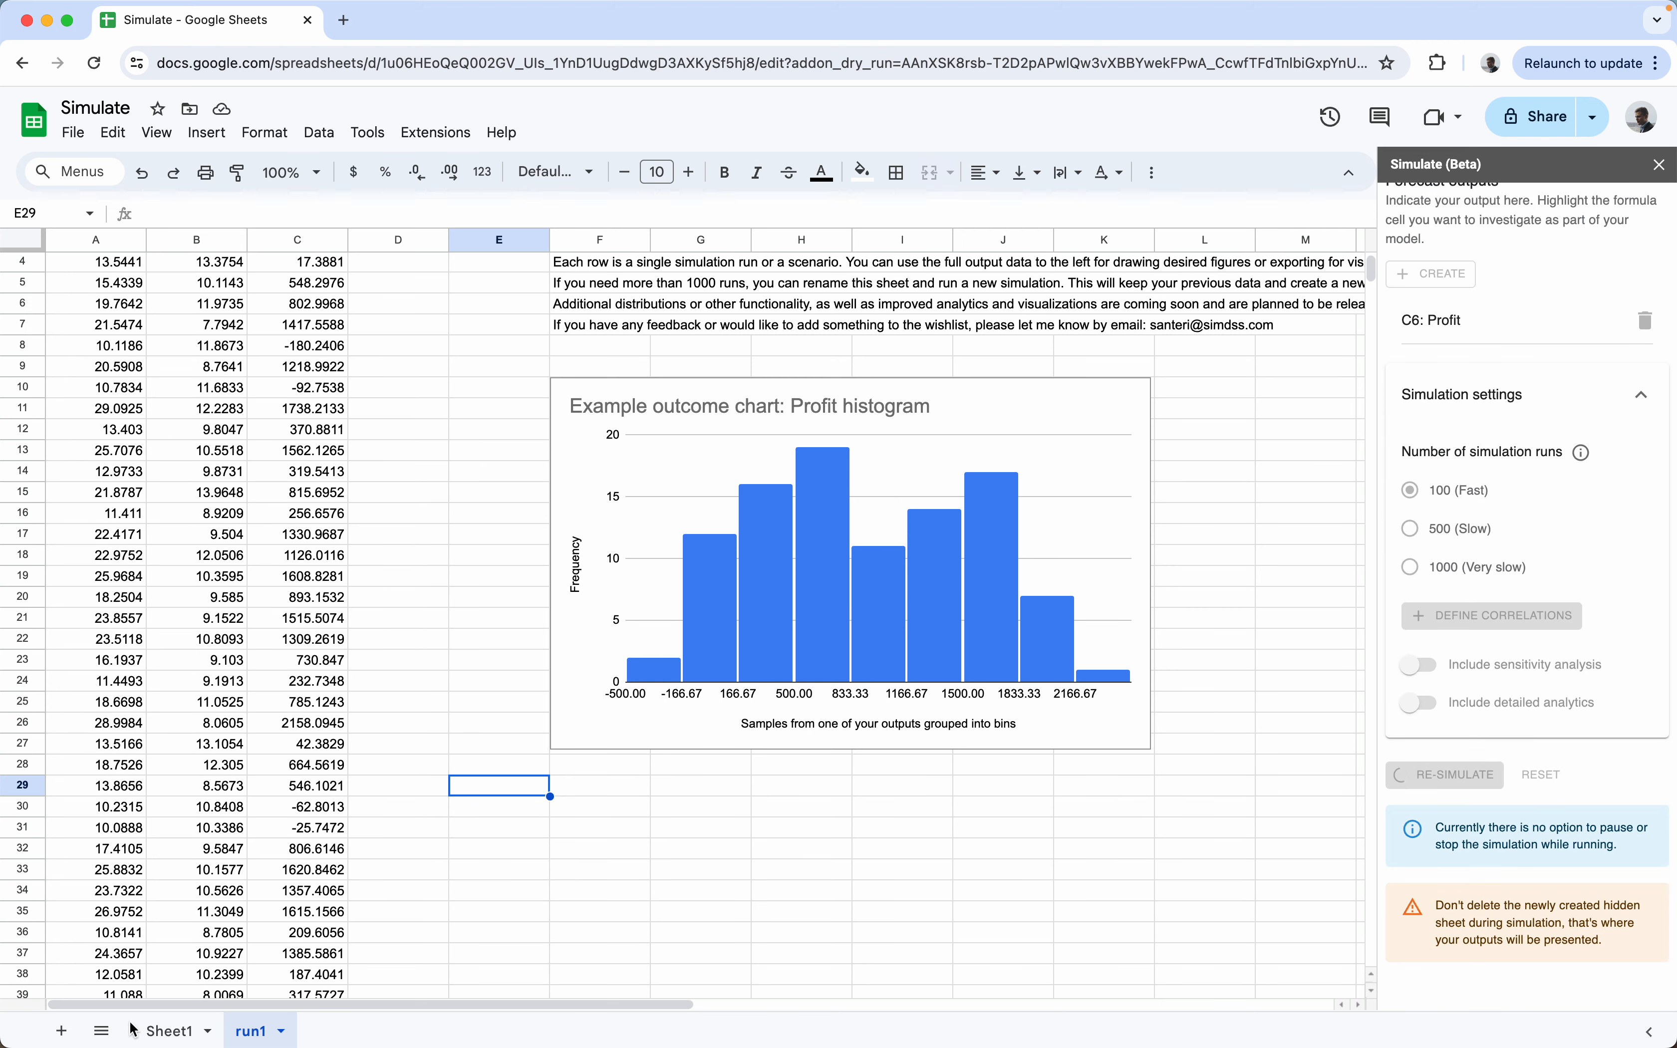
# Step: Show the new HiddenSimulationSheet and compare its output with run1 and the model on Sheet1
pyautogui.click(102, 1031)
pyautogui.click(136, 991)
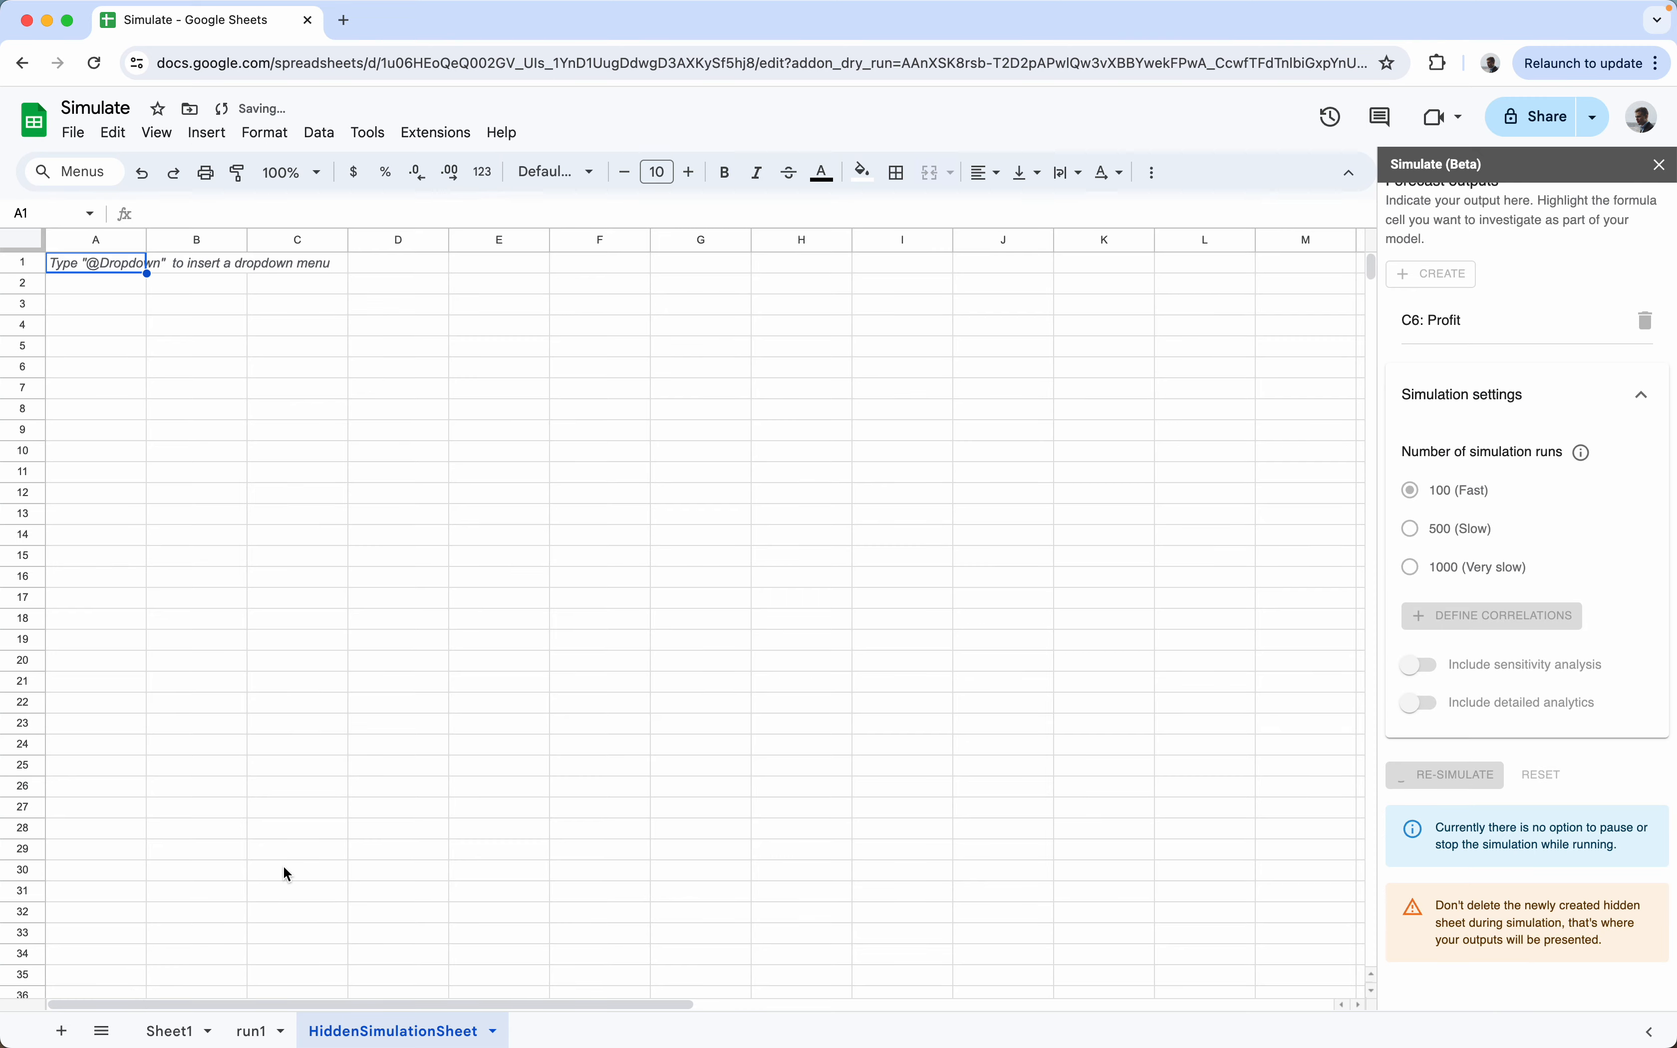
pyautogui.scroll(10, 1499, 551)
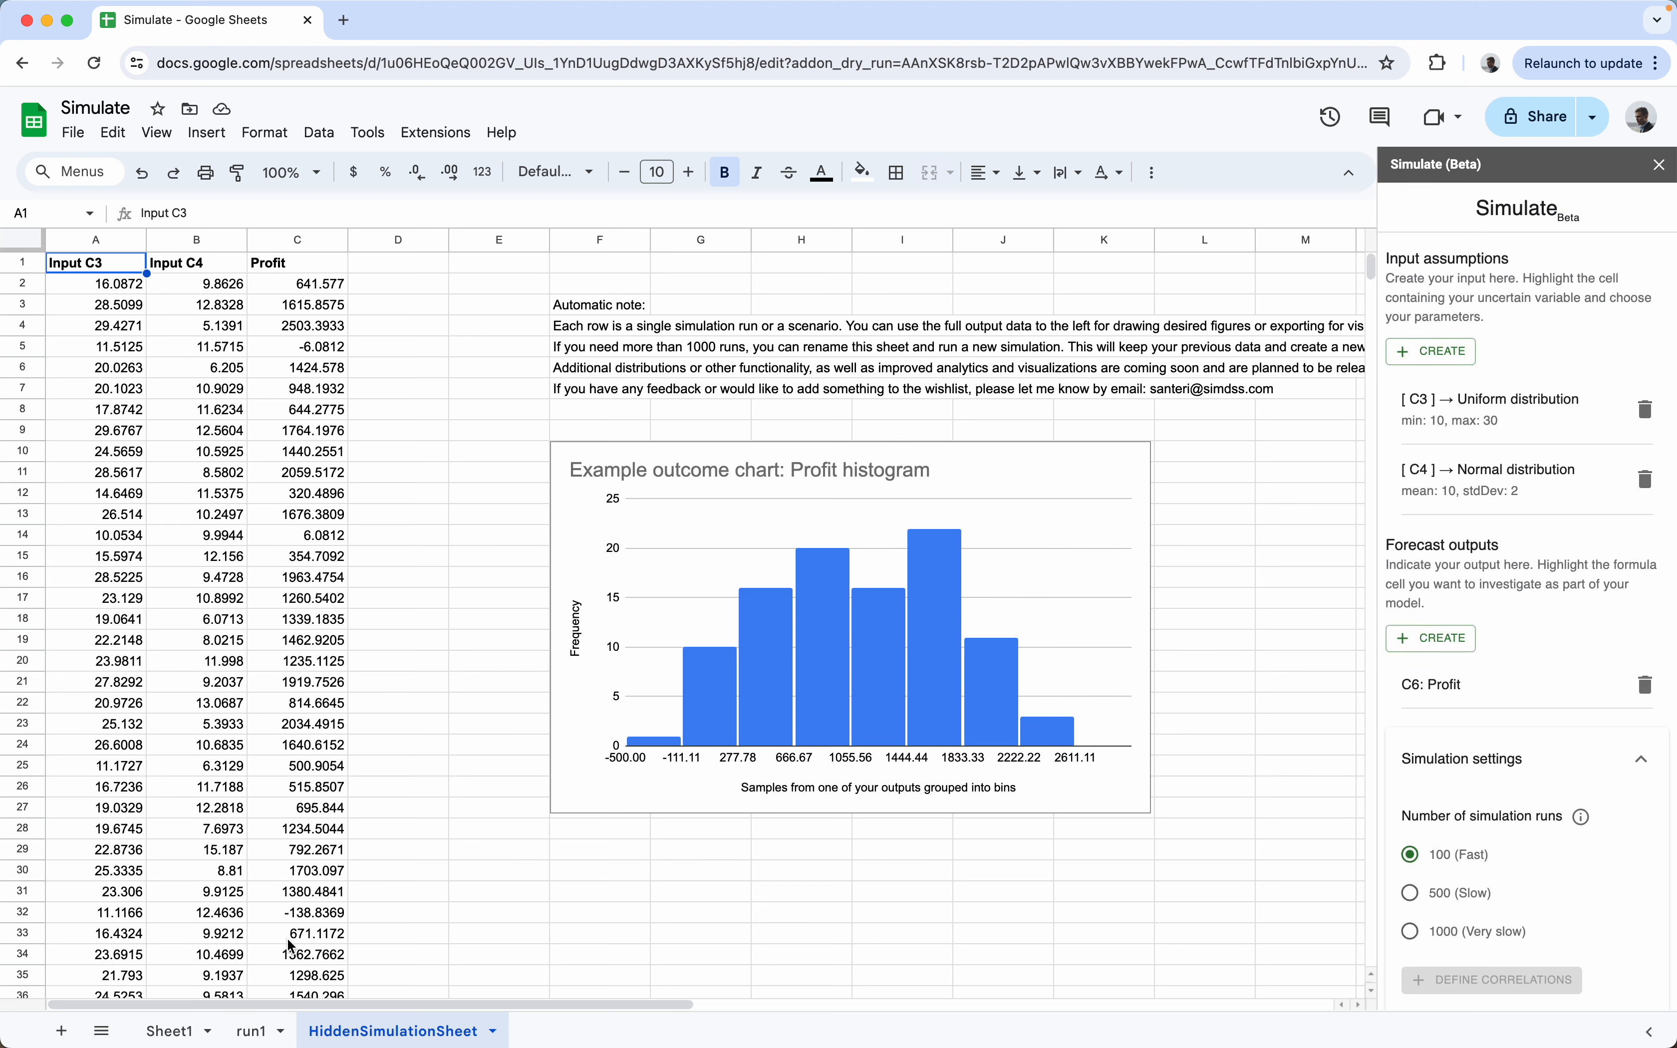
pyautogui.click(238, 1026)
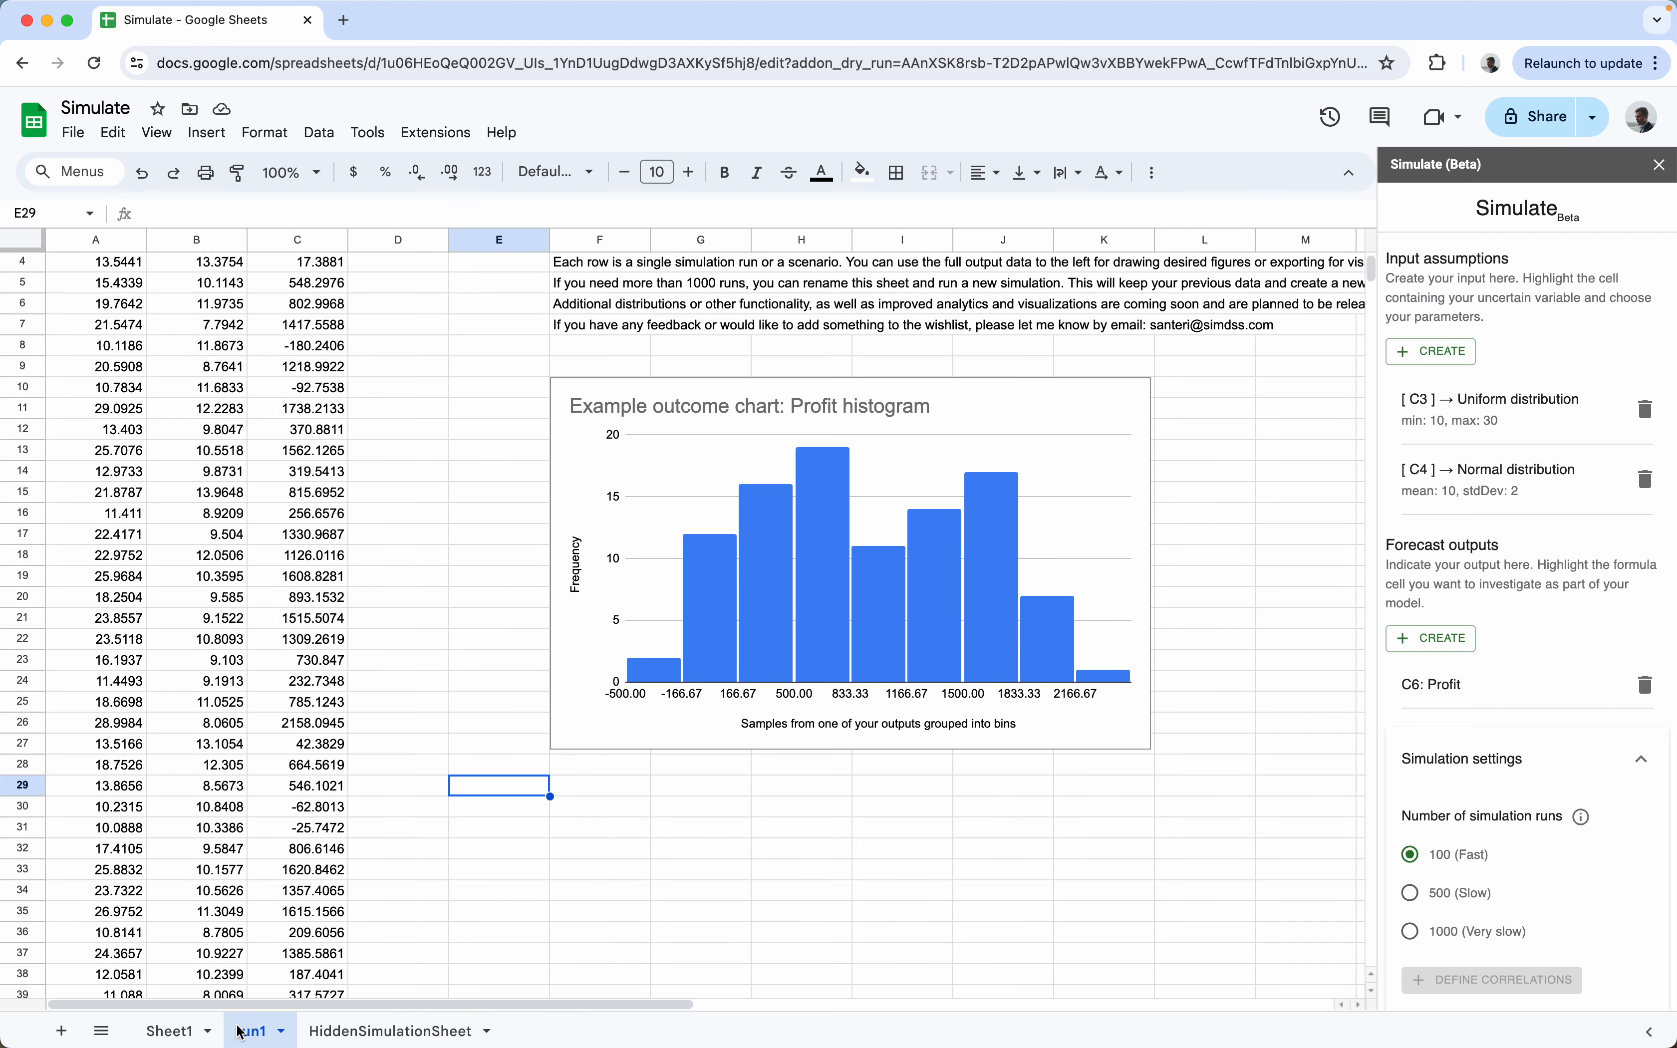
pyautogui.click(173, 1030)
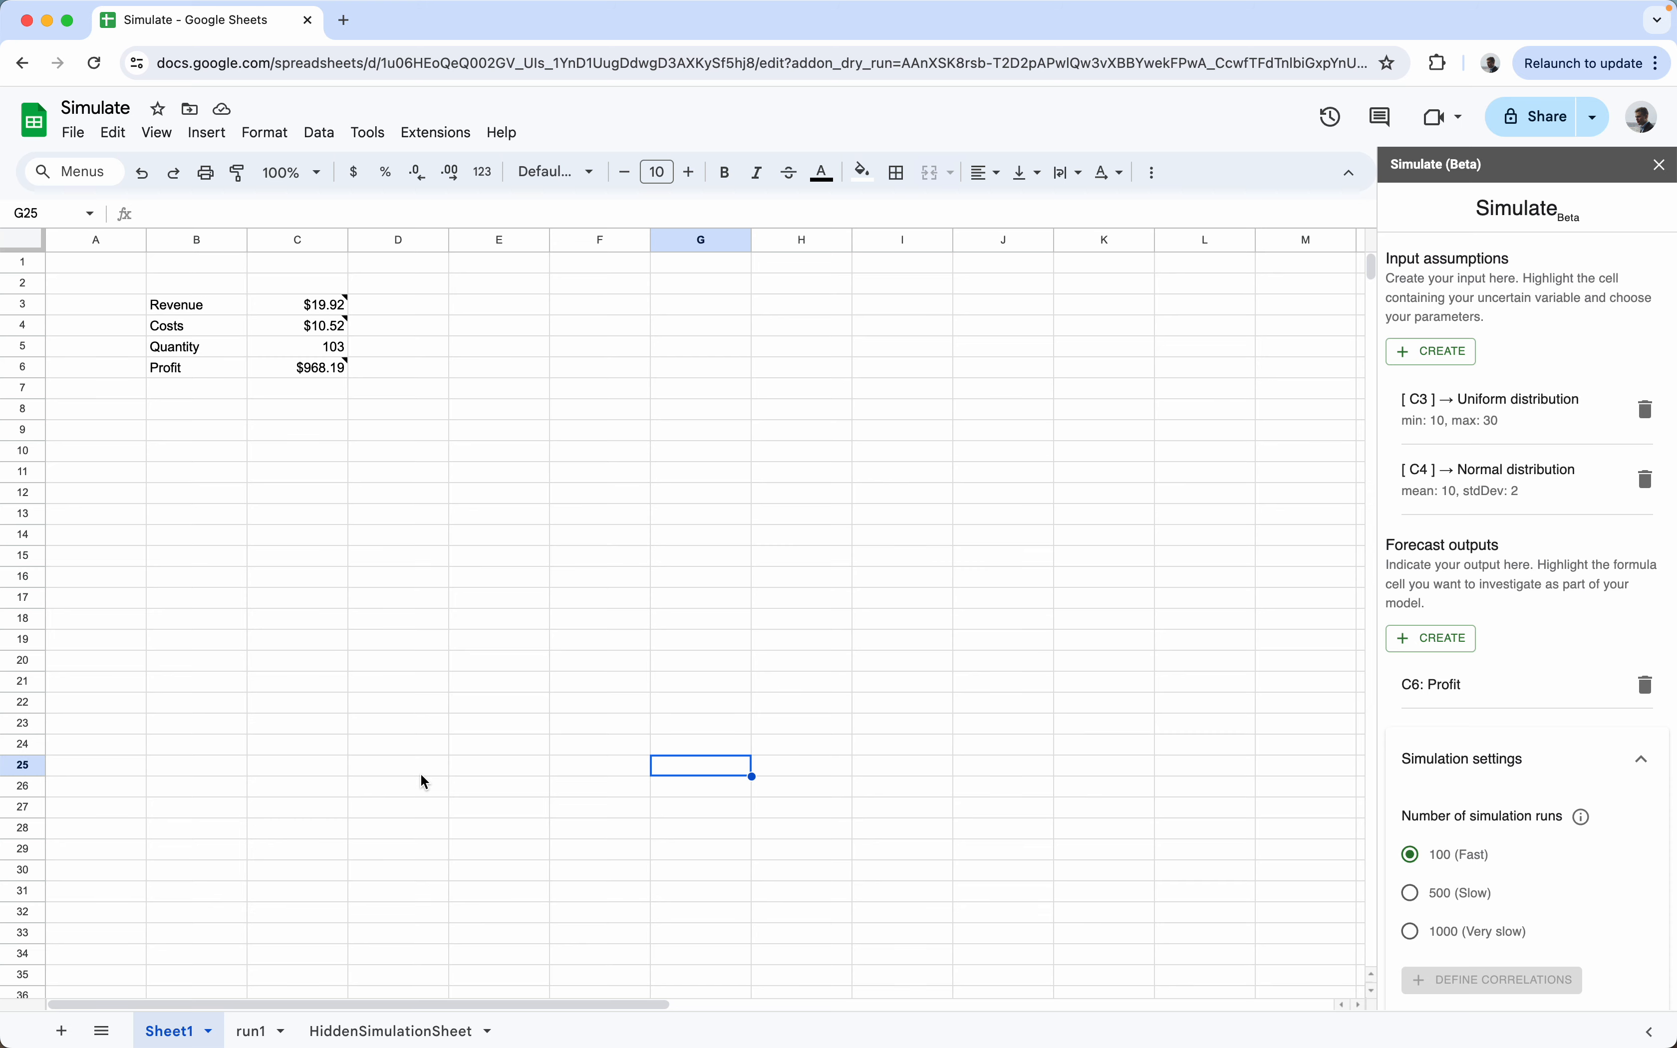
pyautogui.click(352, 1030)
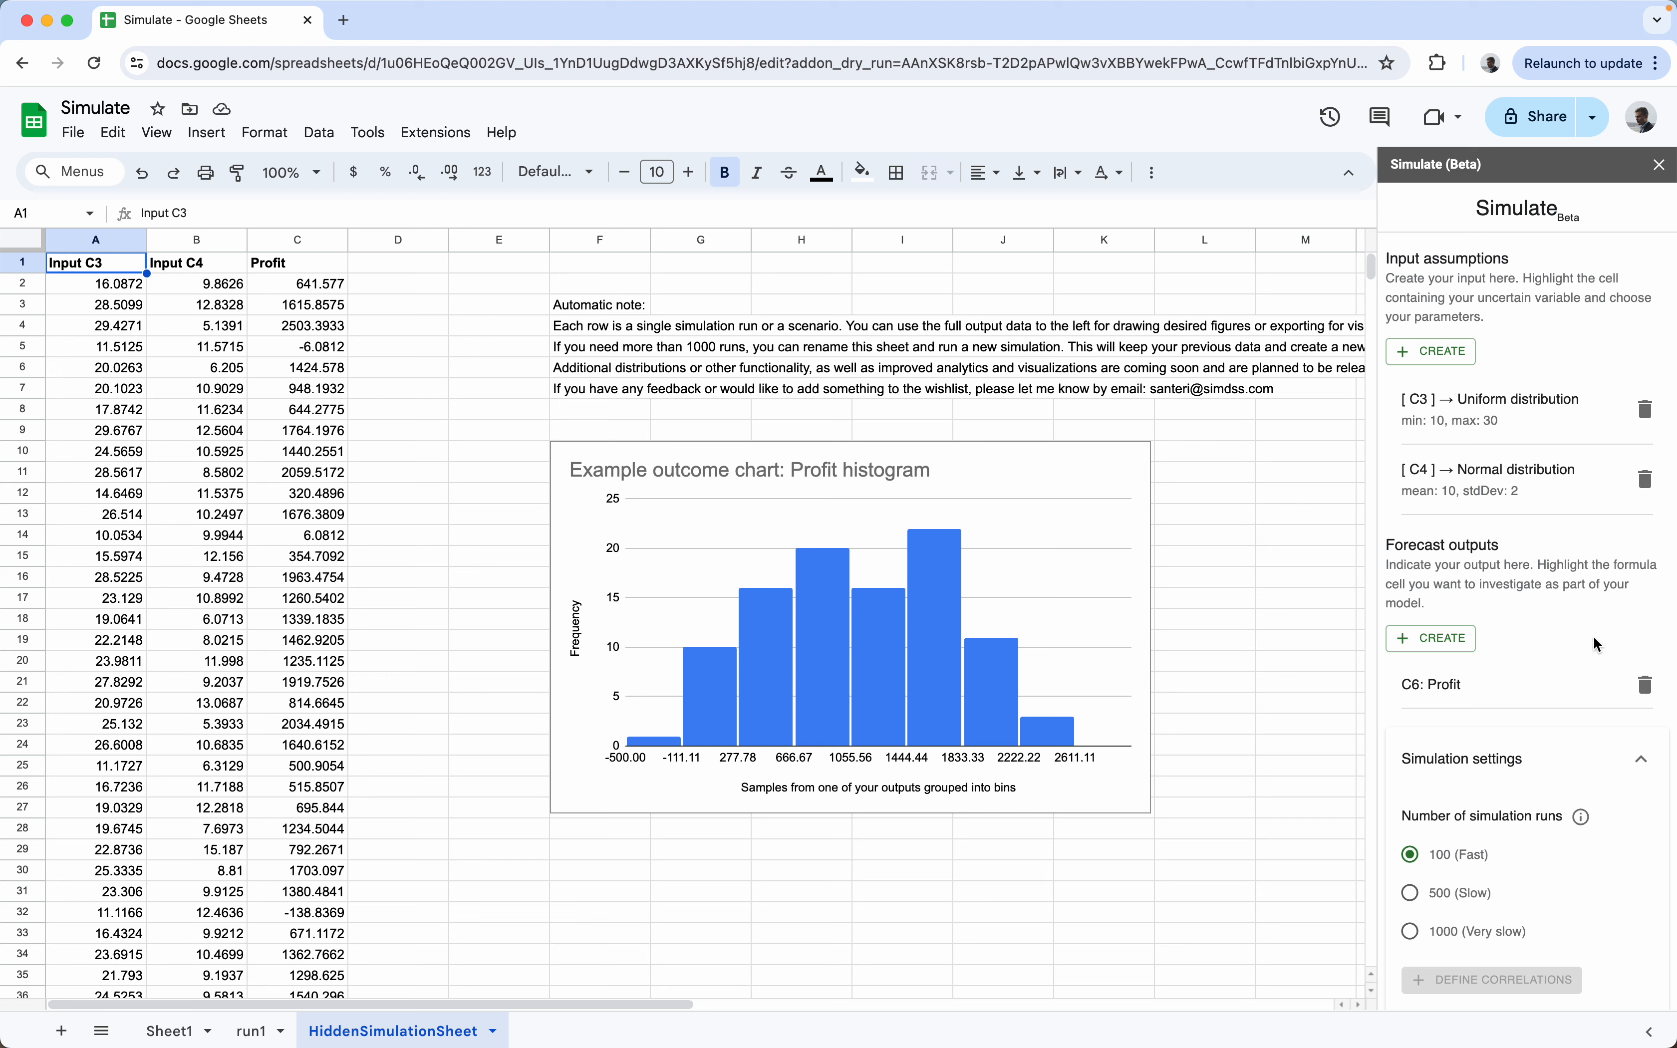
# Step: Reset the simulation's input assumptions and forecast output, and collapse the simulation settings
pyautogui.scroll(-5, 1593, 636)
pyautogui.click(1535, 831)
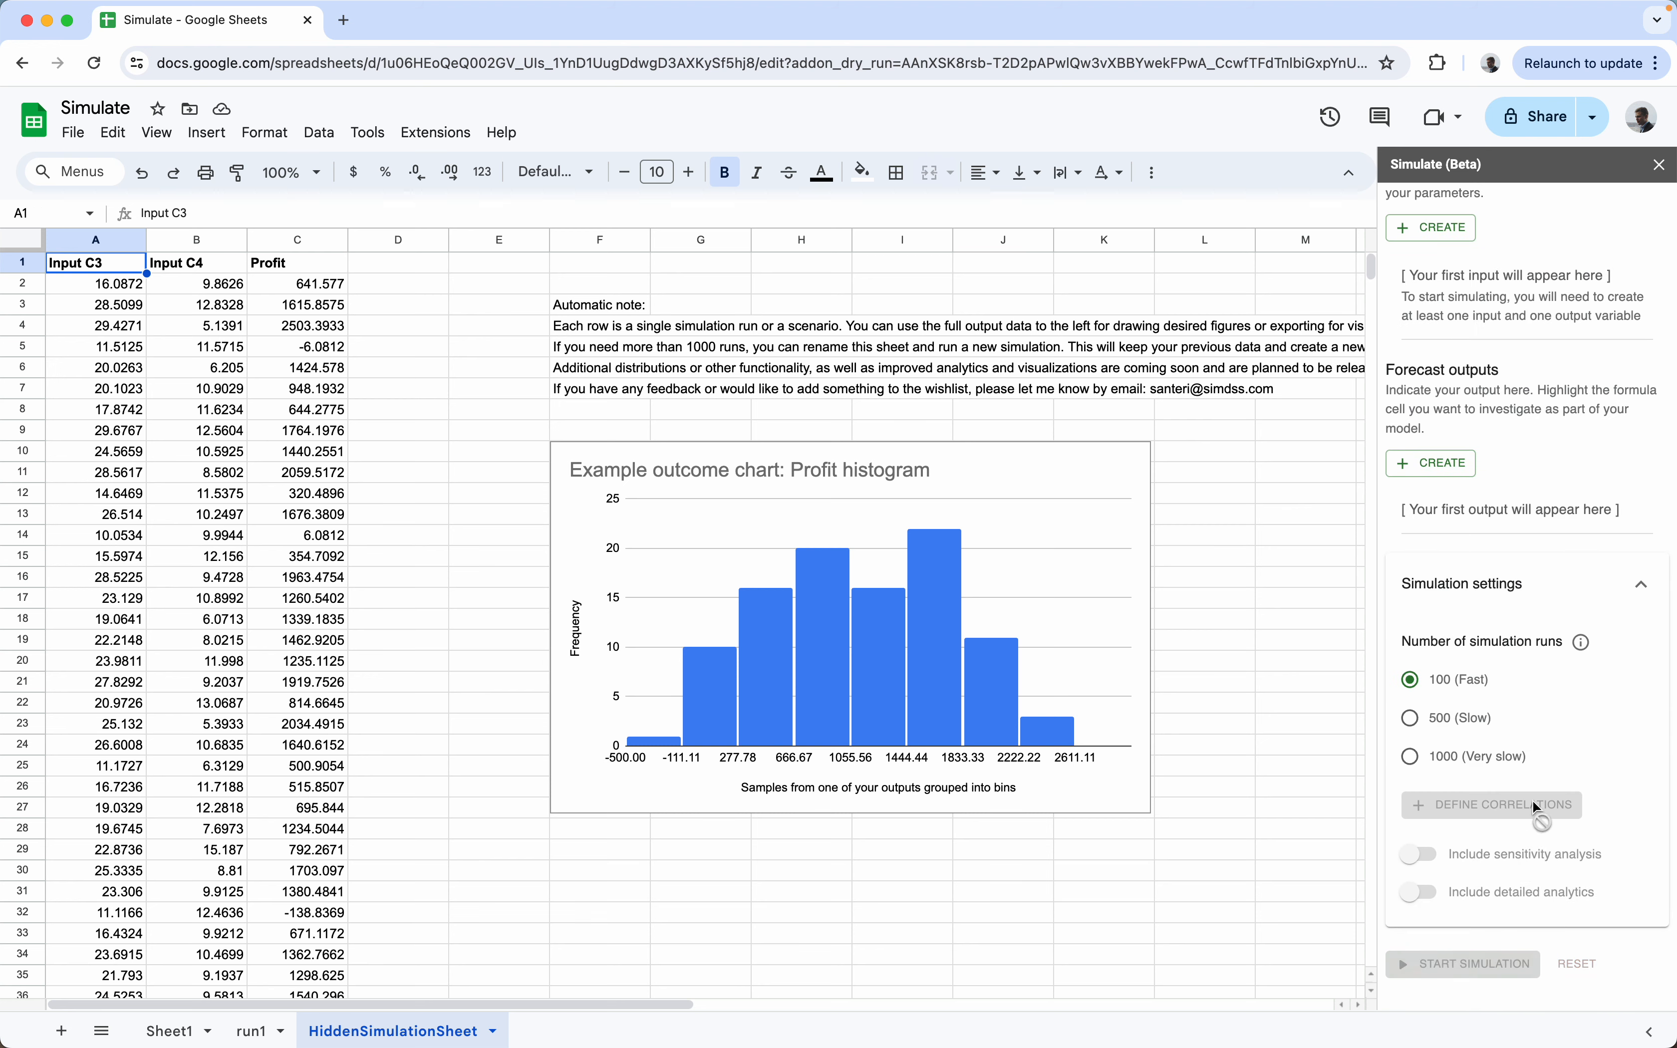
pyautogui.scroll(3, 1534, 763)
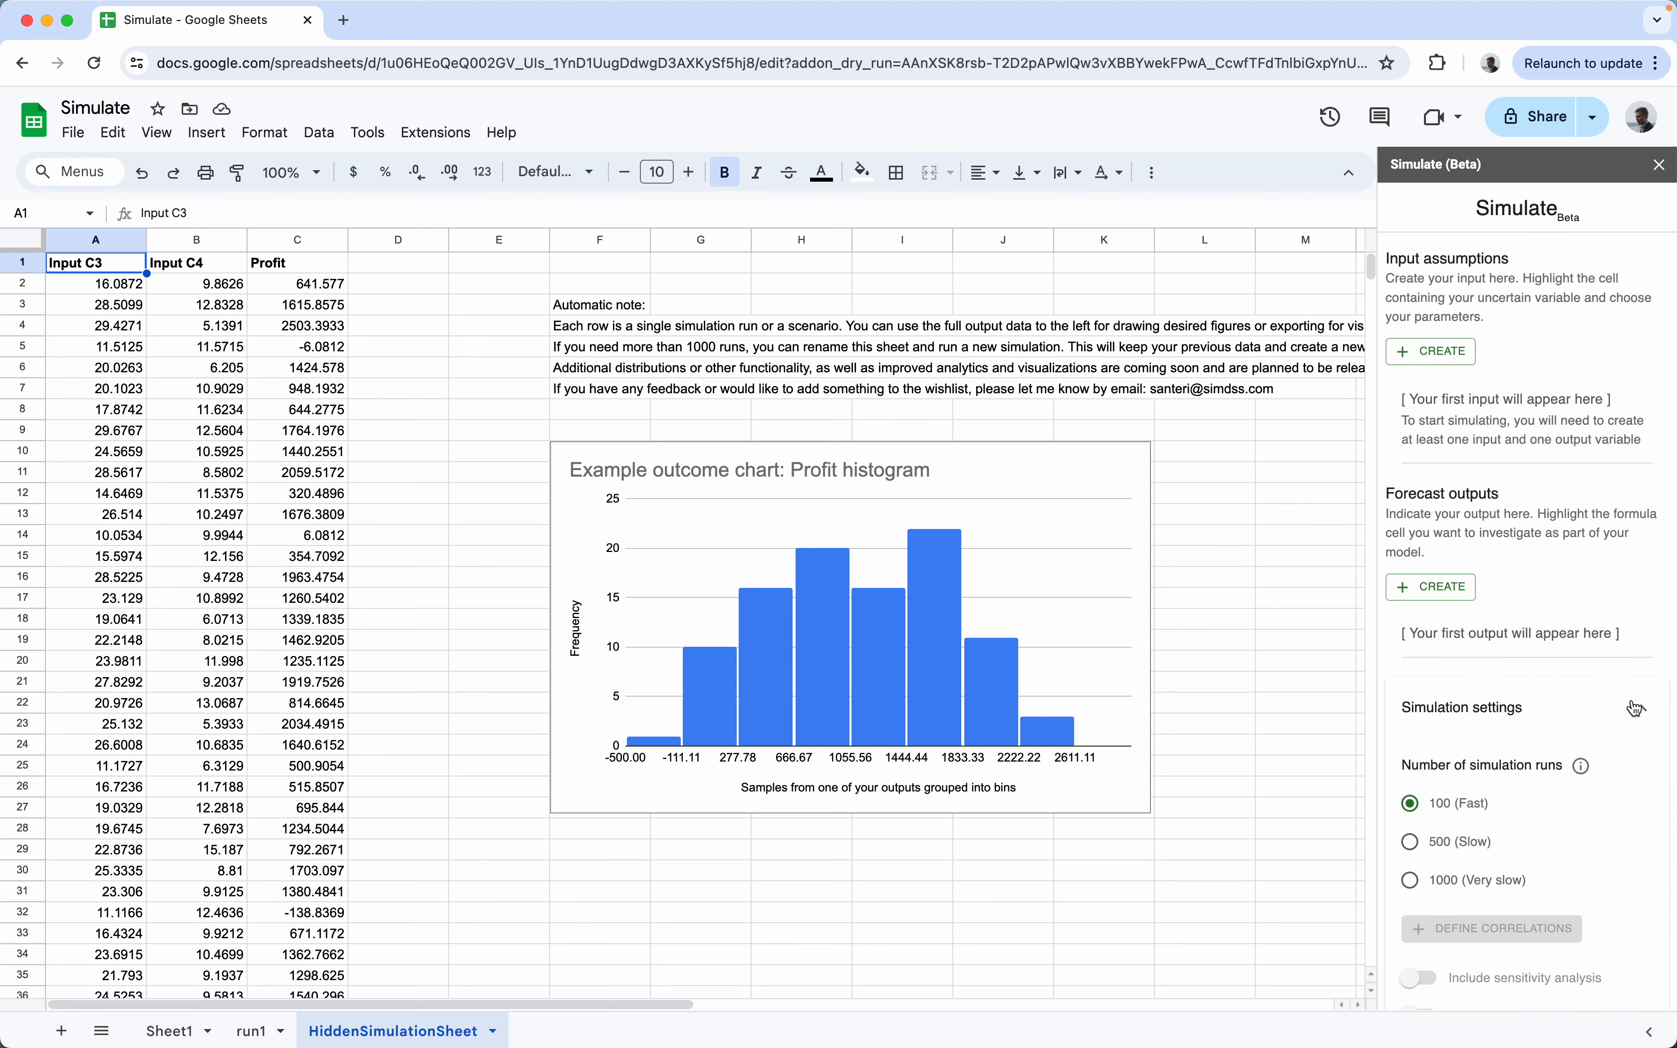
pyautogui.click(1637, 709)
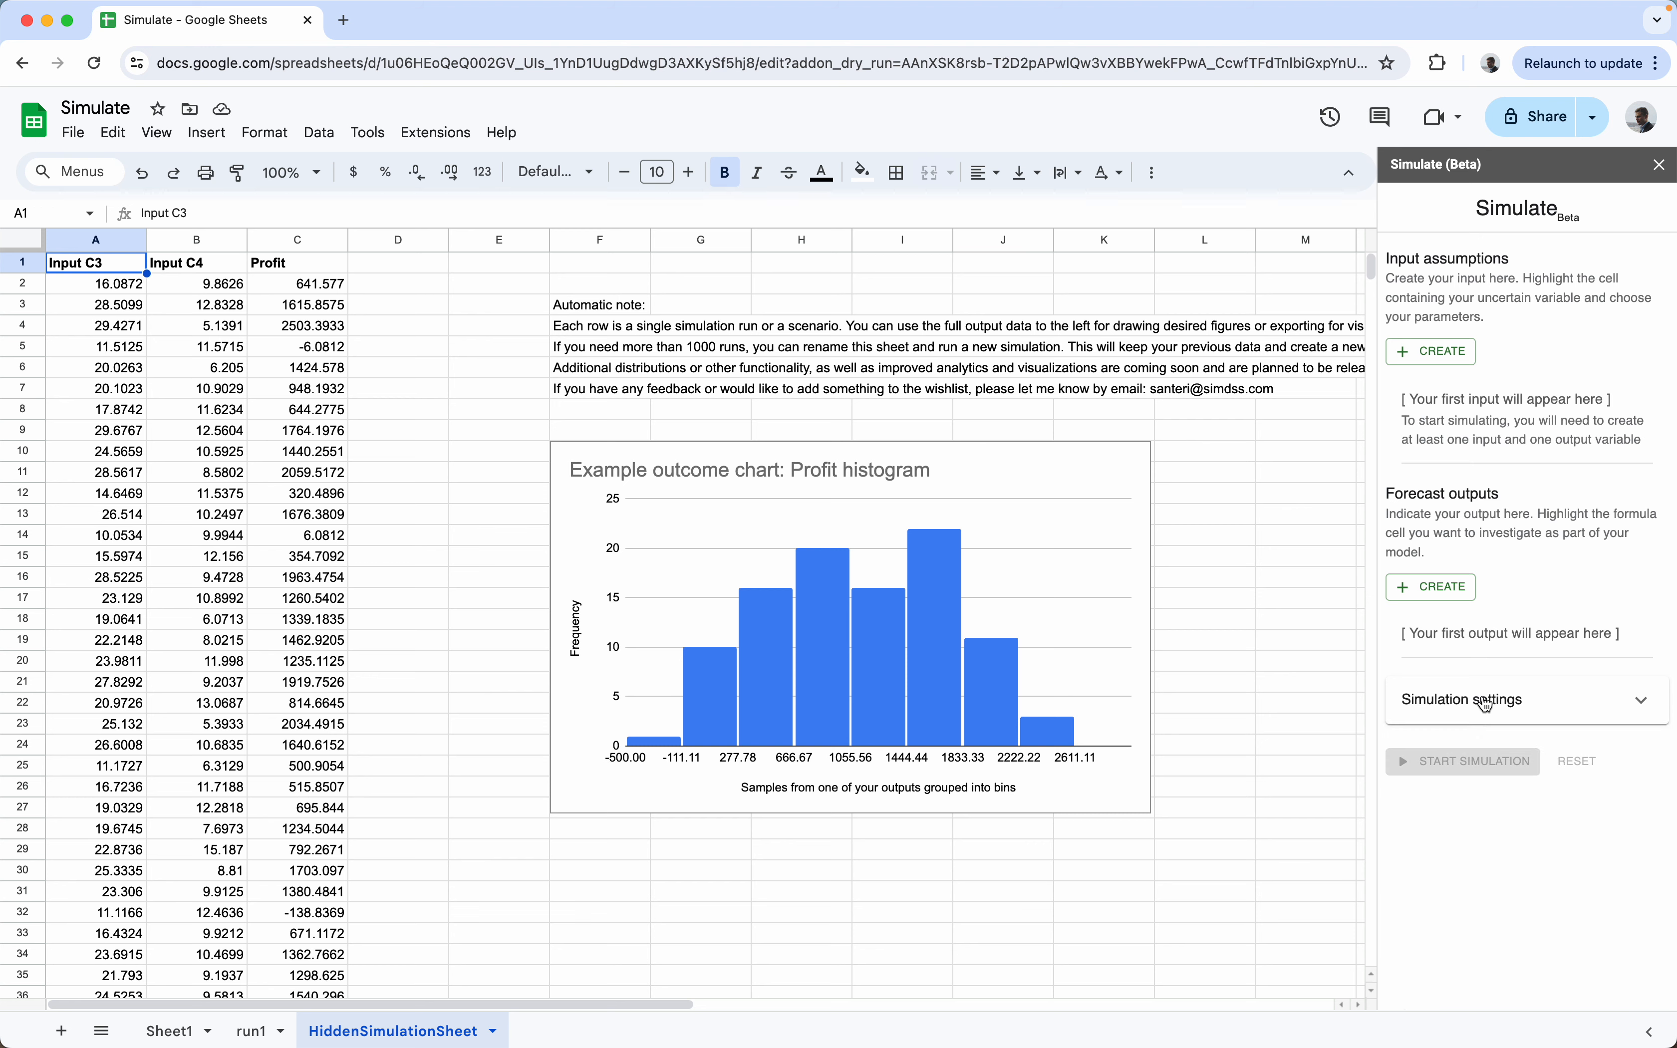
# Step: Check the revenue, costs and profit cells on Sheet1 for leftover simulation notes
pyautogui.click(168, 1033)
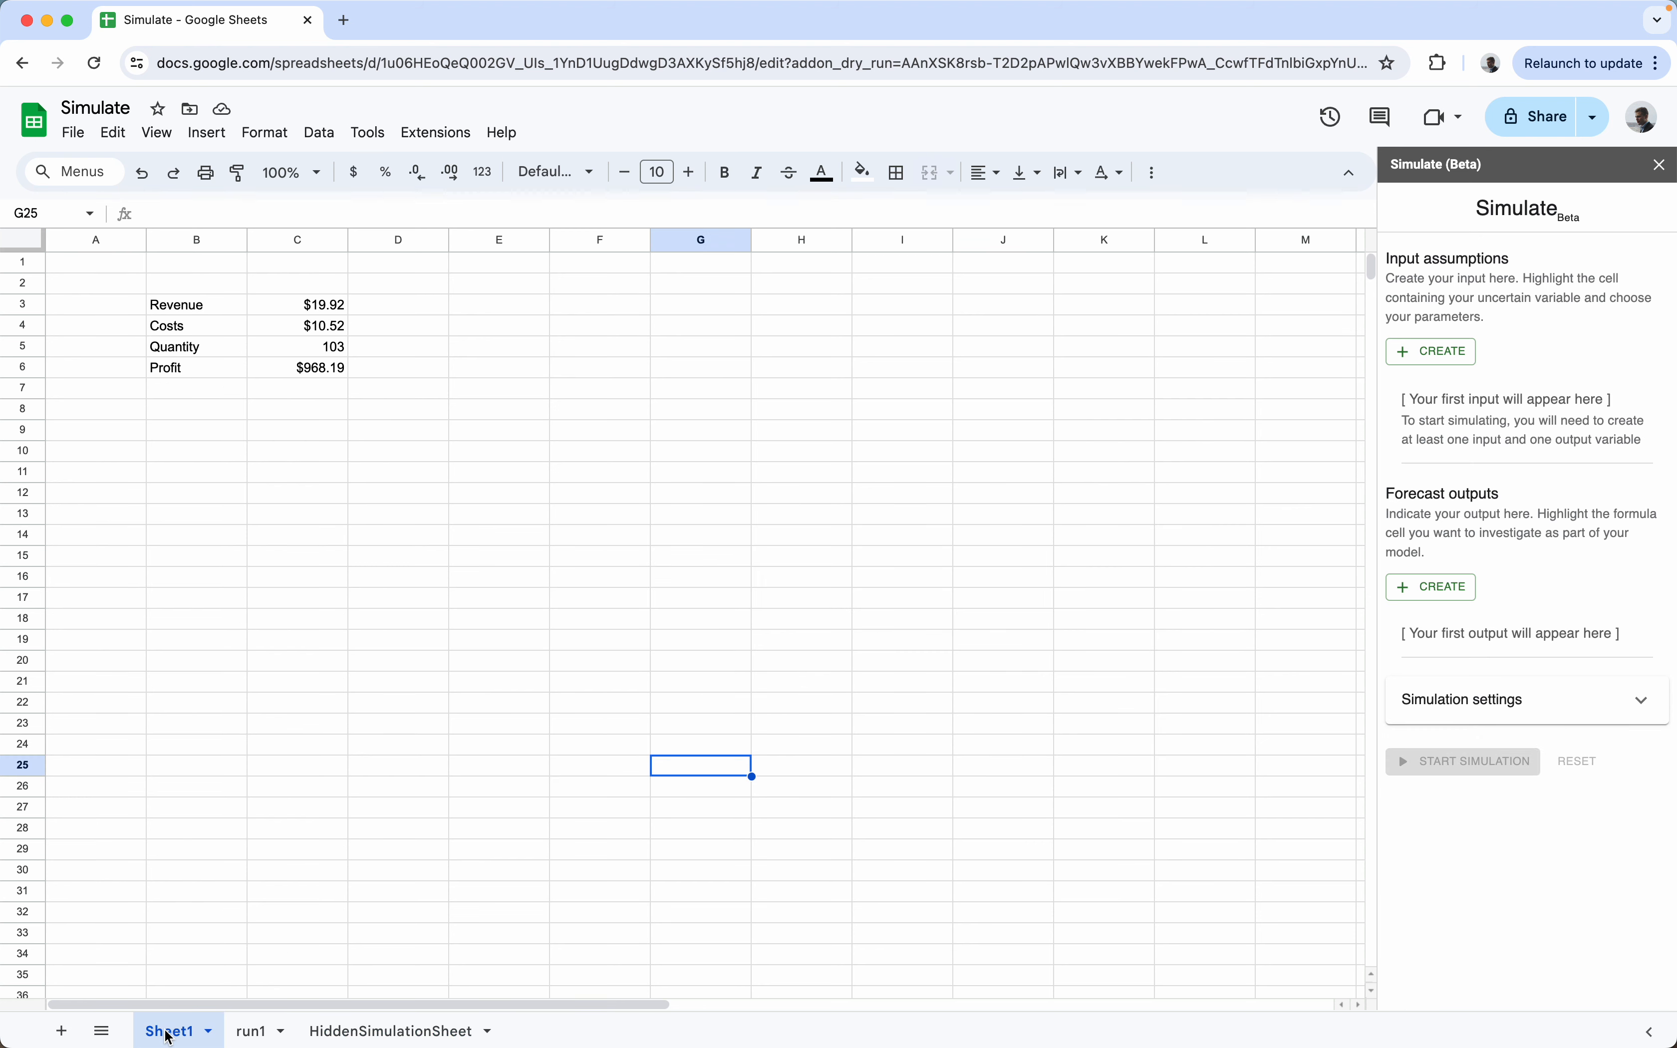
pyautogui.click(334, 308)
pyautogui.click(336, 350)
pyautogui.click(472, 326)
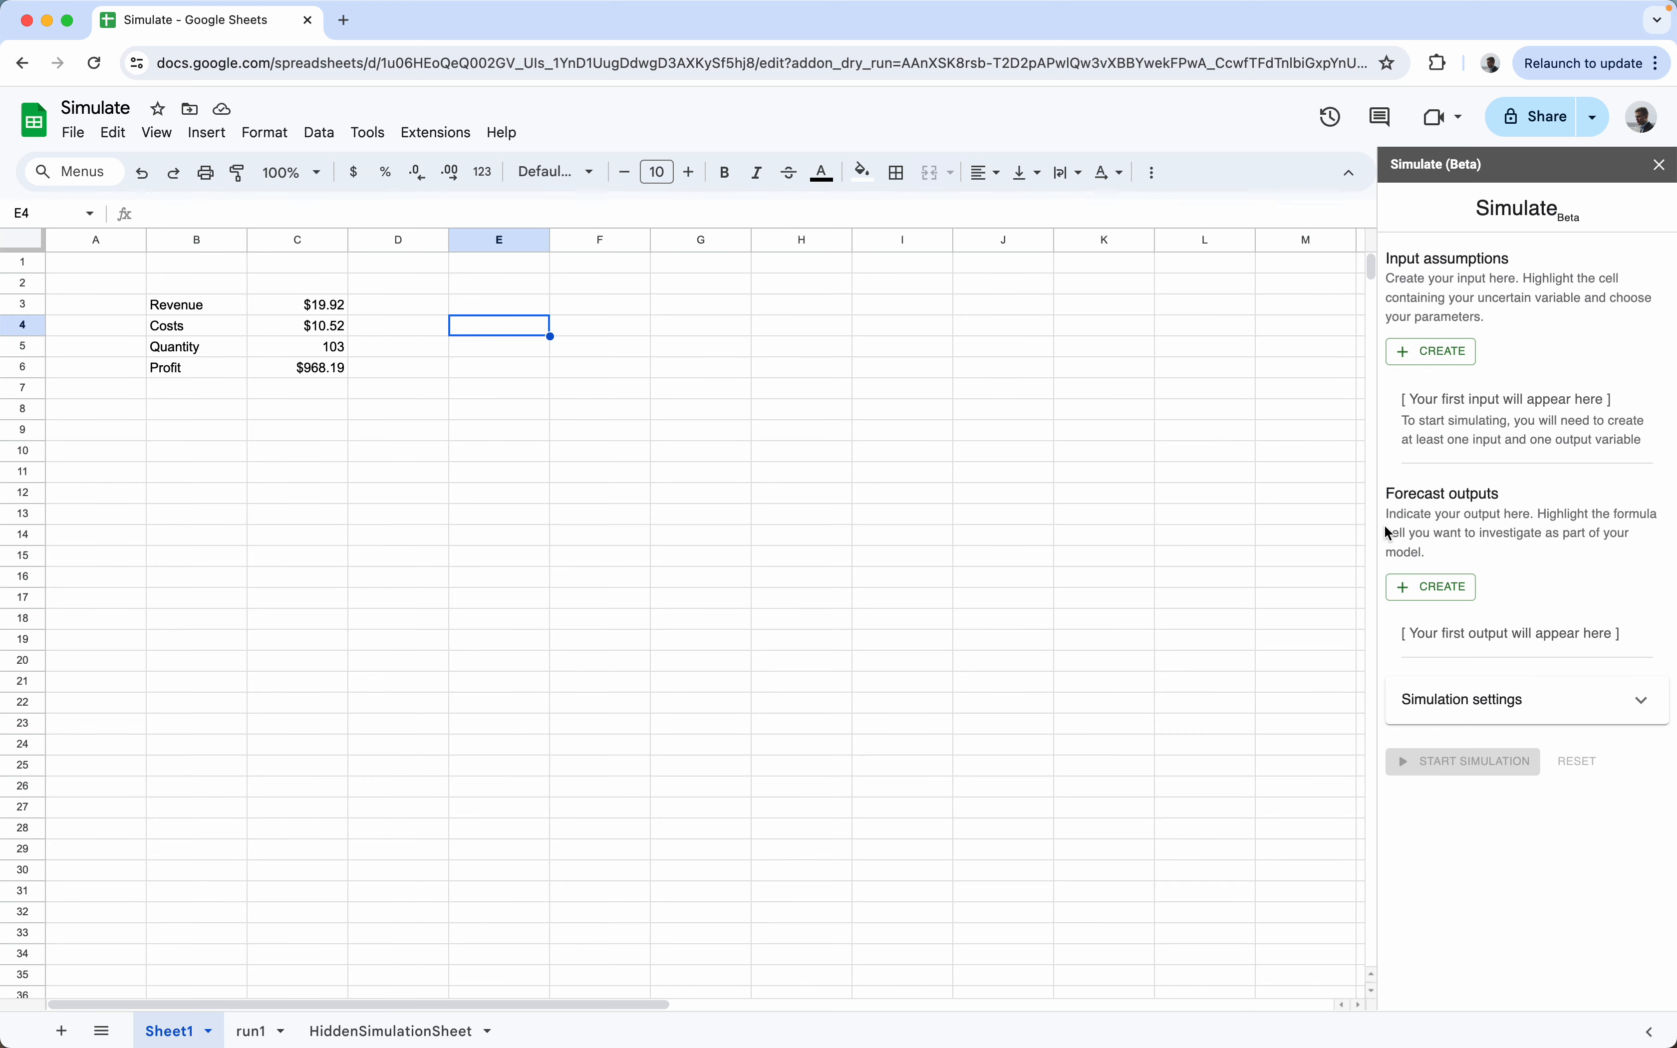
pyautogui.click(716, 522)
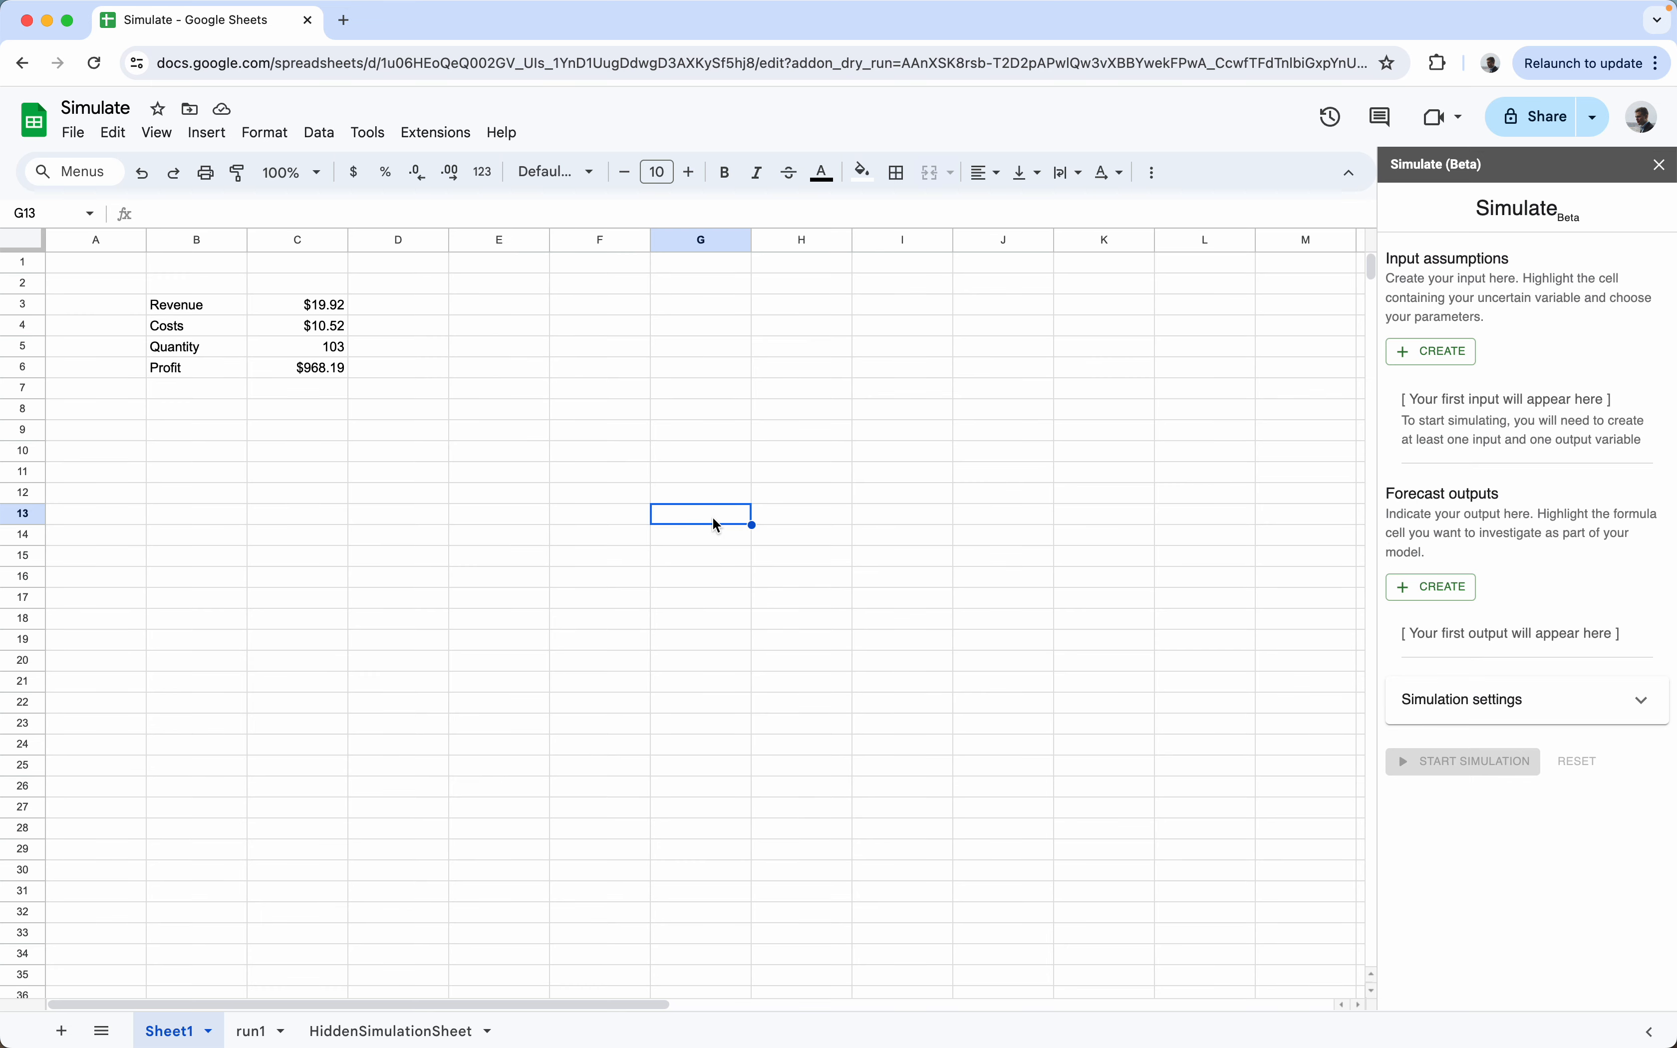